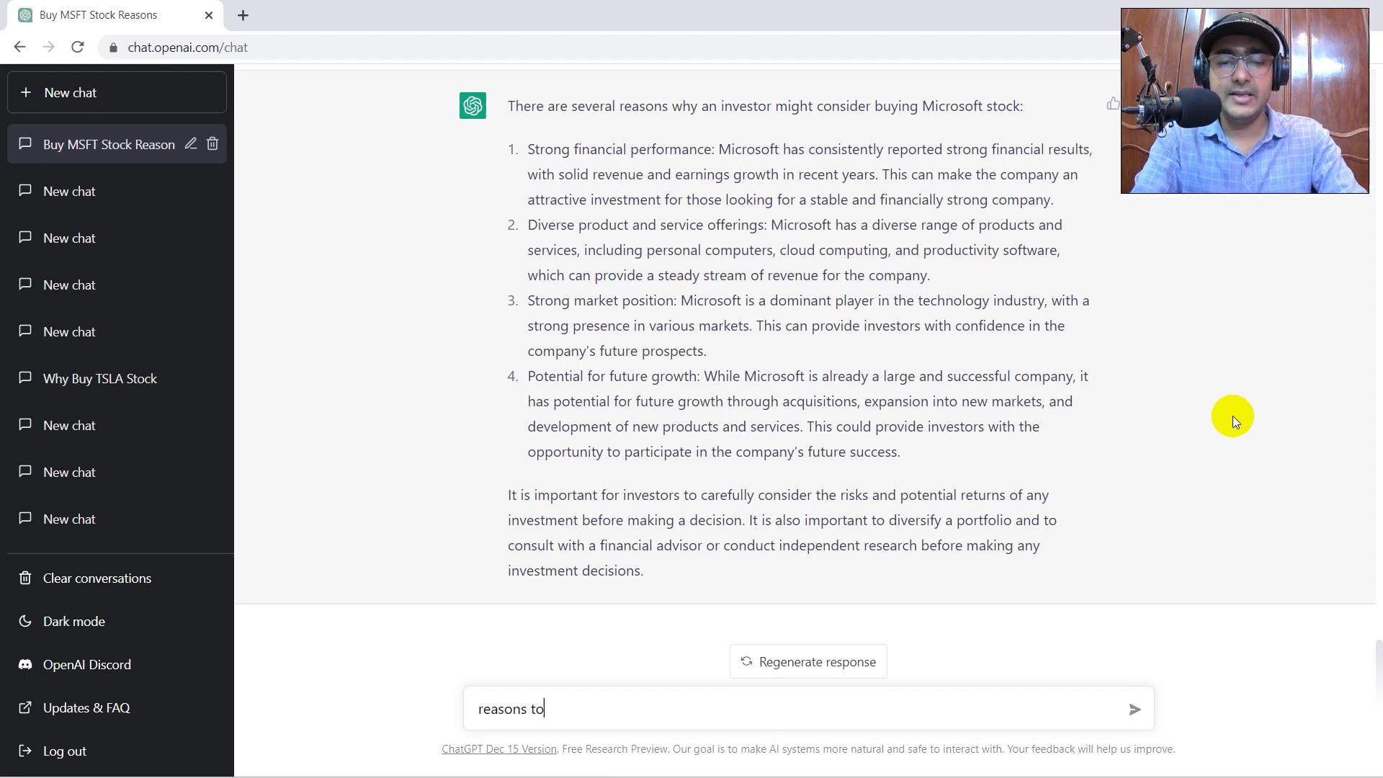
text(buy microsft stock)
Send ChatGPT the prompt asking for reasons to buy Microsoft stock.
key(Return)
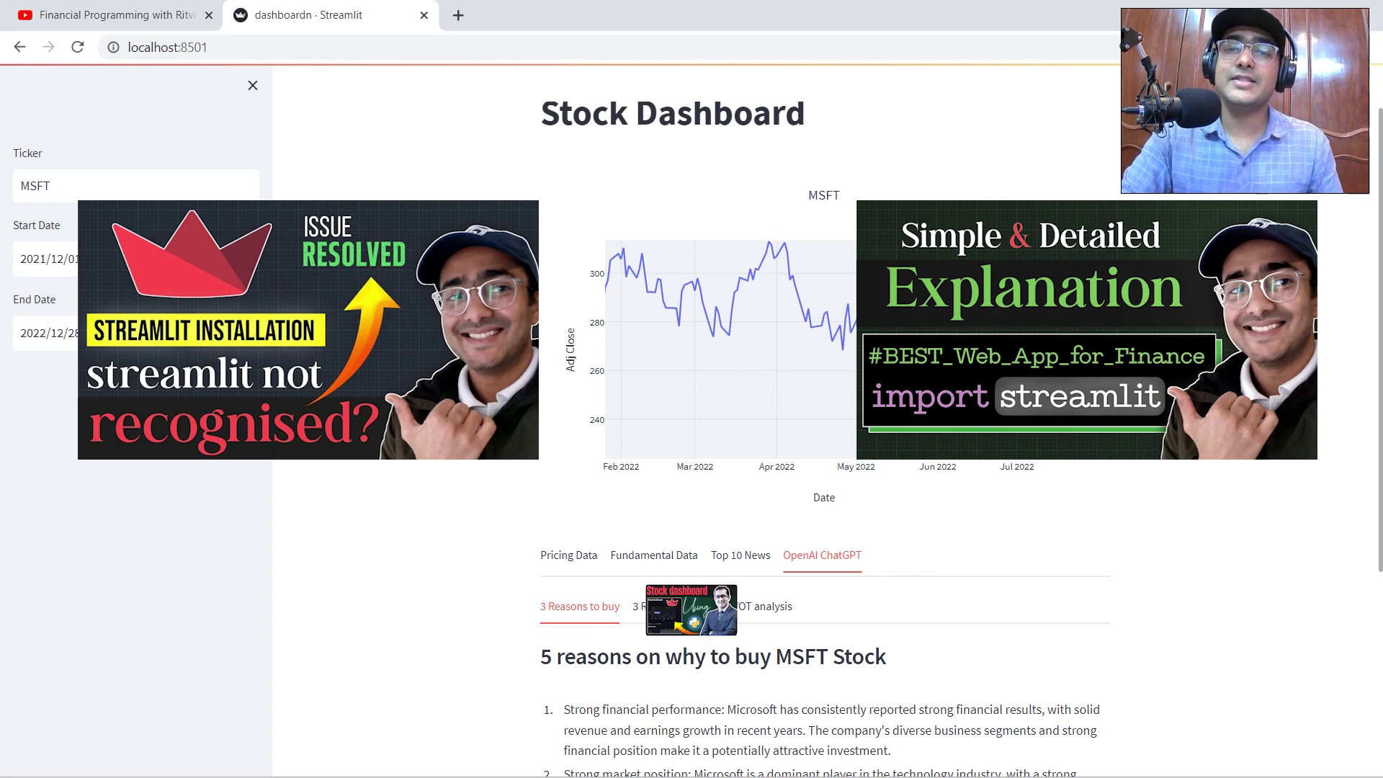
scroll(830, 414, down, 1)
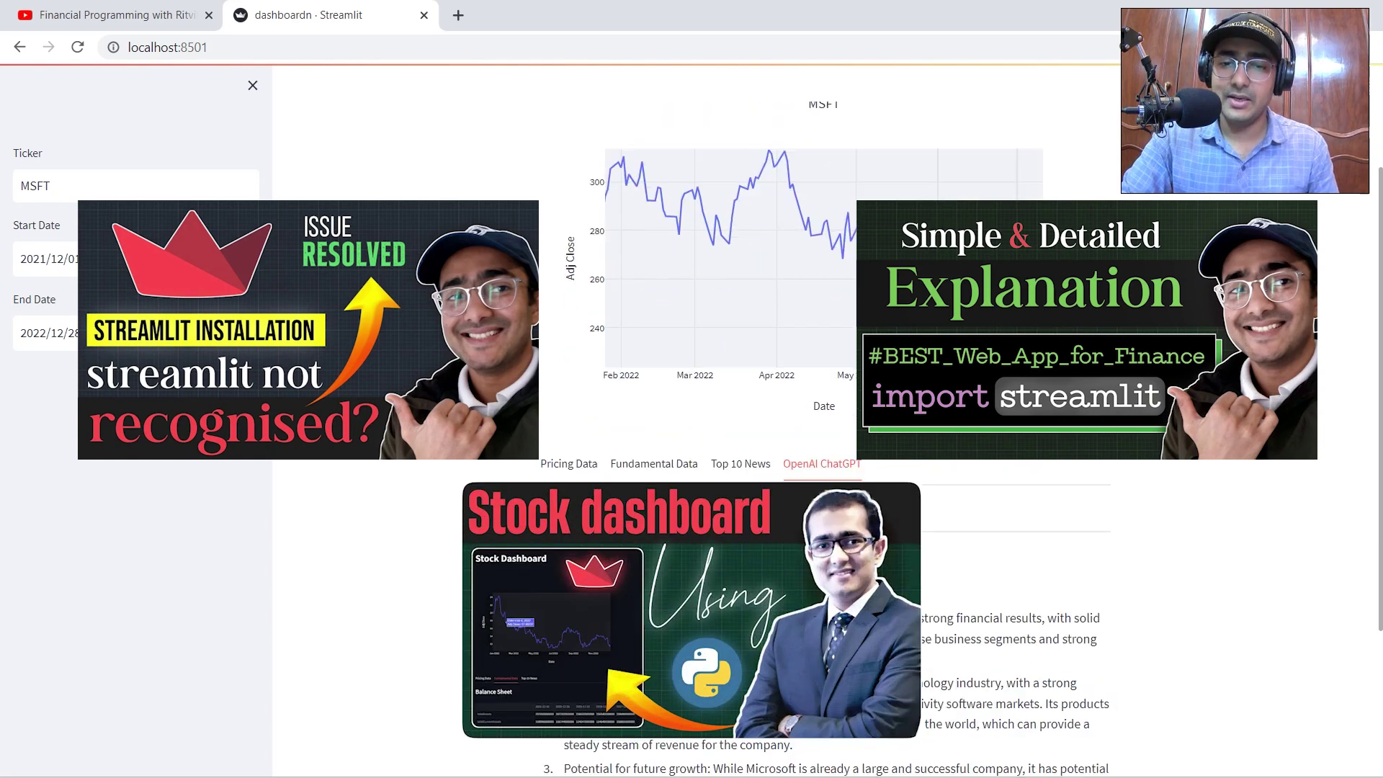
Zoom the MSFT price chart to late February–early June 2022, then cycle the tabs back to ChatGPT.
click(569, 462)
scroll(472, 485, up, 1)
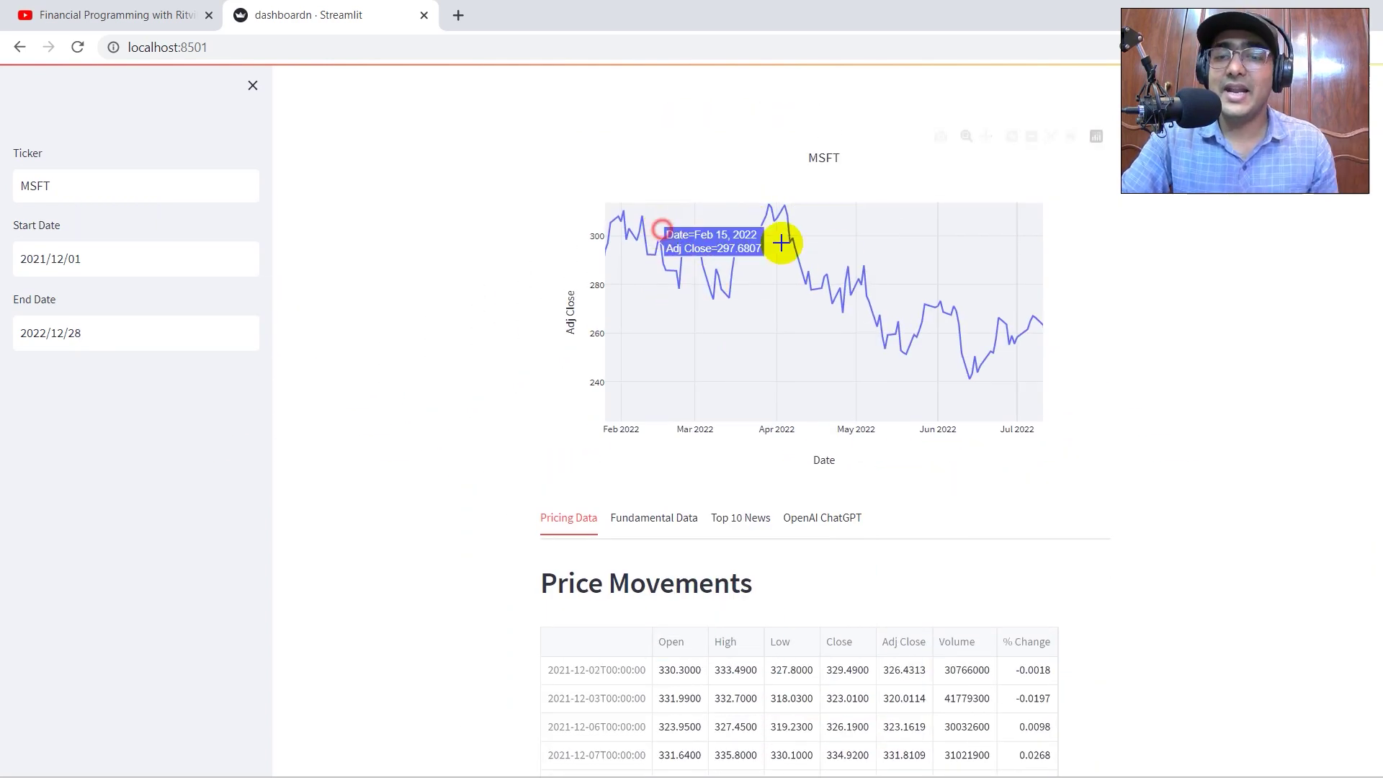
mouse_move(663, 230)
mouse_down()
mouse_move(940, 320)
mouse_move(947, 335)
mouse_up()
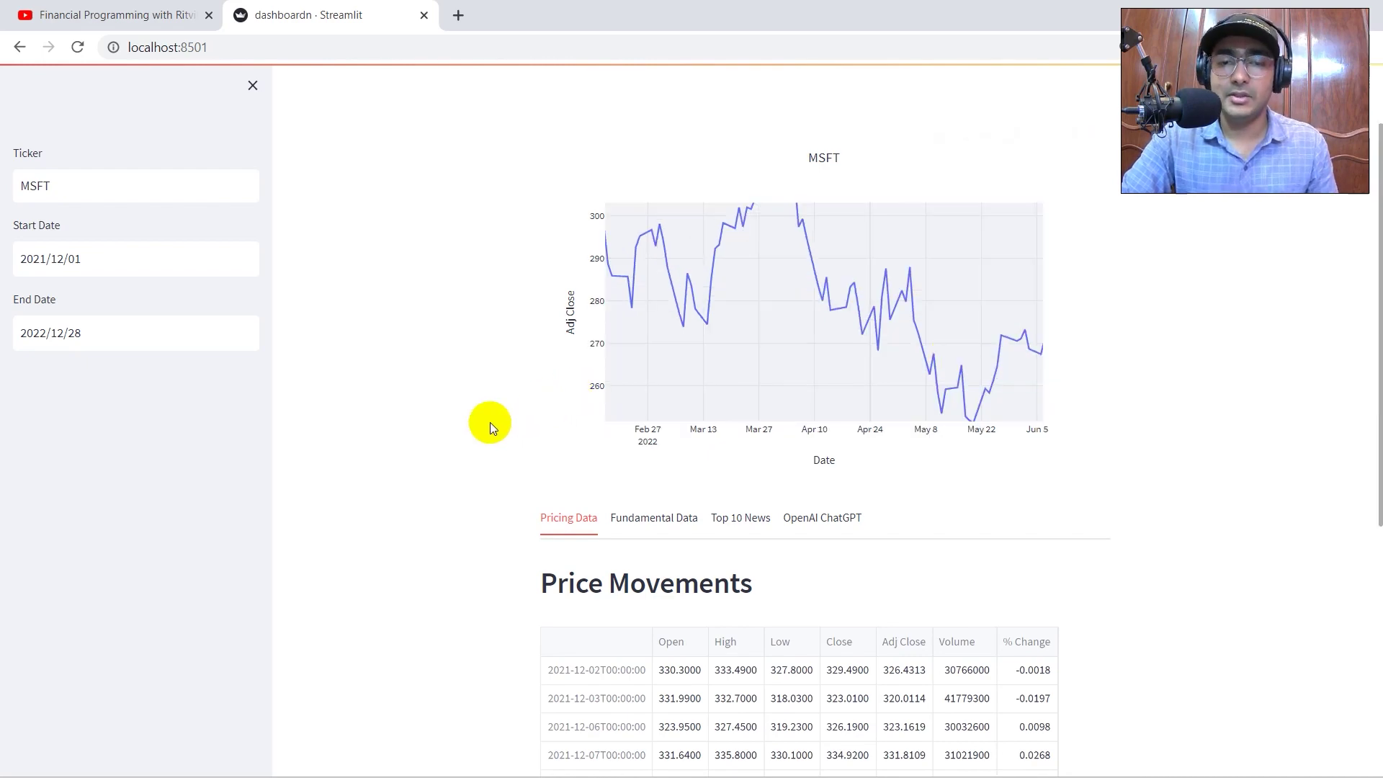
scroll(490, 422, down, 4)
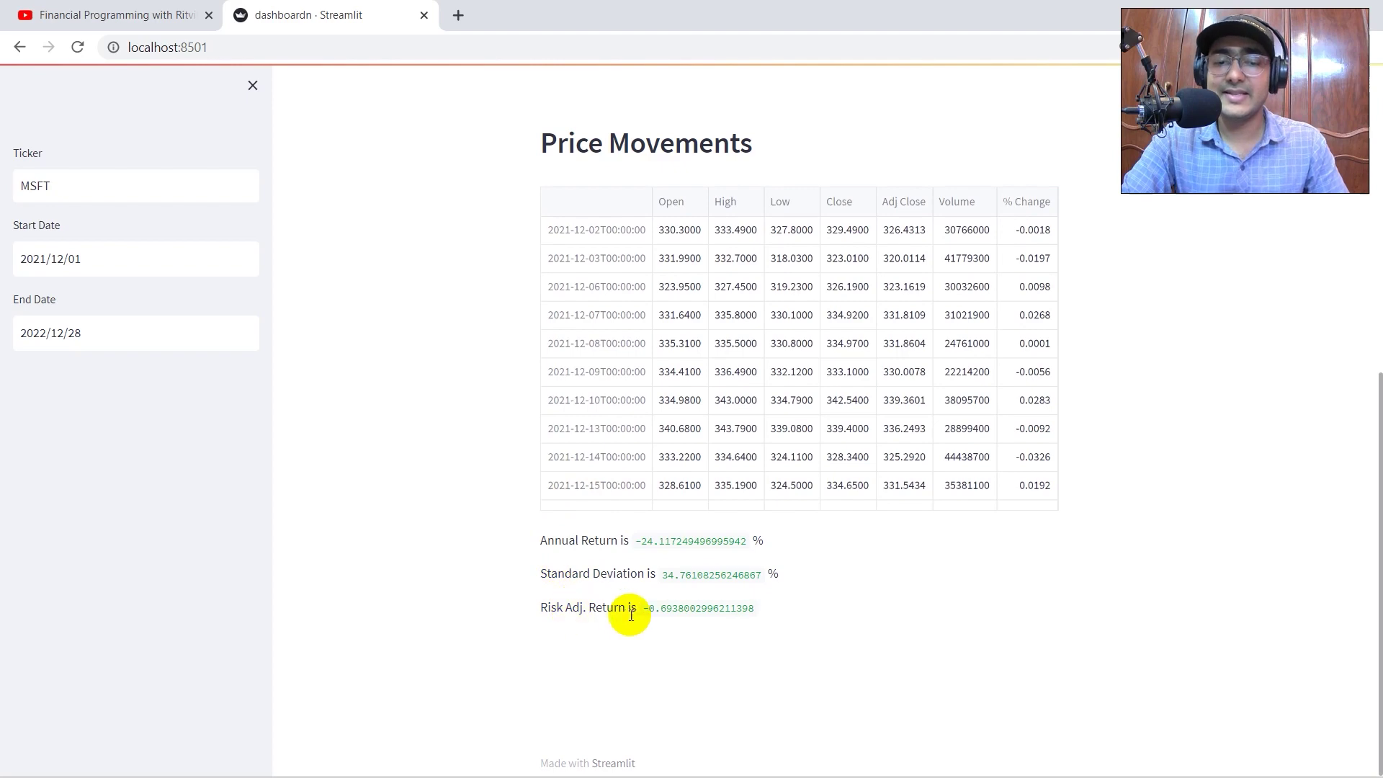
scroll(425, 525, up, 2)
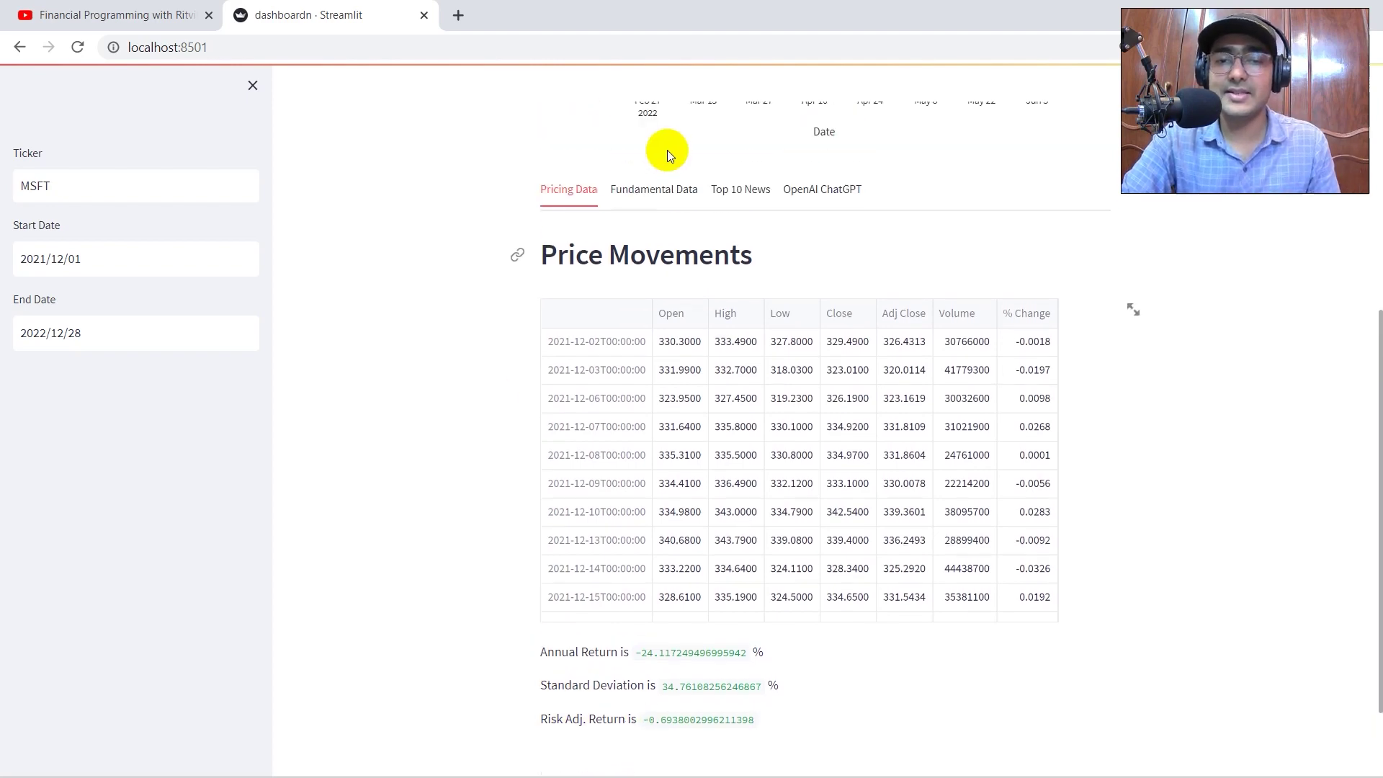
click(643, 187)
scroll(478, 295, down, 1)
scroll(446, 314, up, 1)
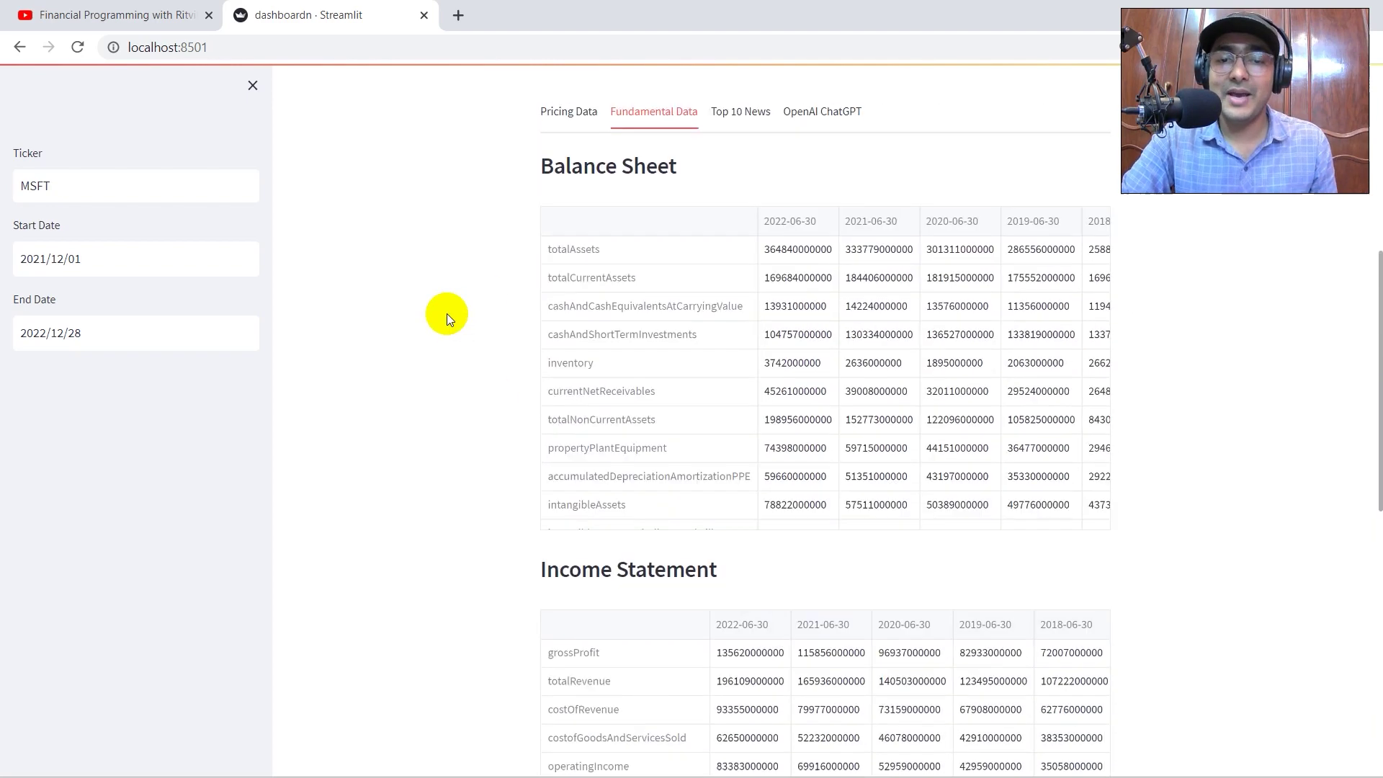
scroll(446, 313, down, 3)
scroll(446, 314, down, 2)
scroll(447, 313, up, 4)
scroll(453, 394, up, 3)
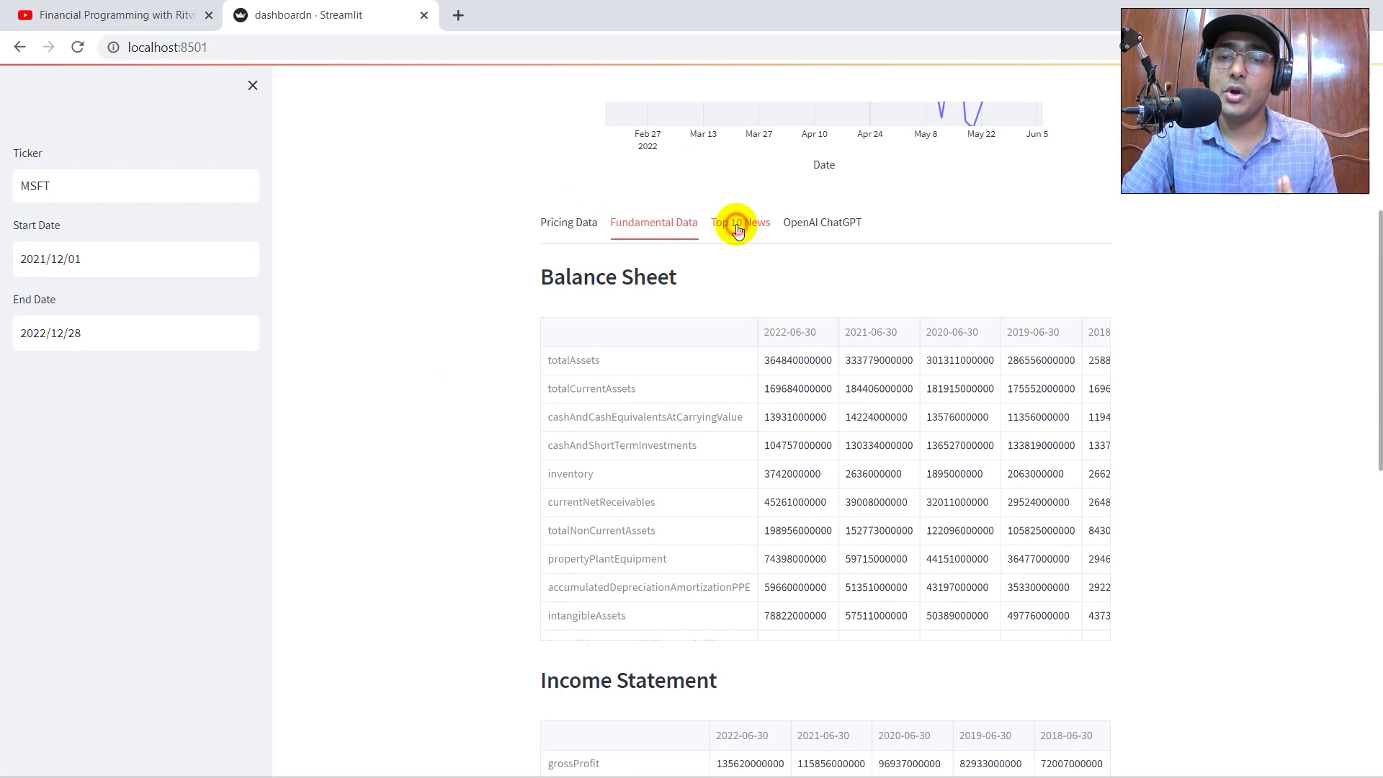
click(739, 220)
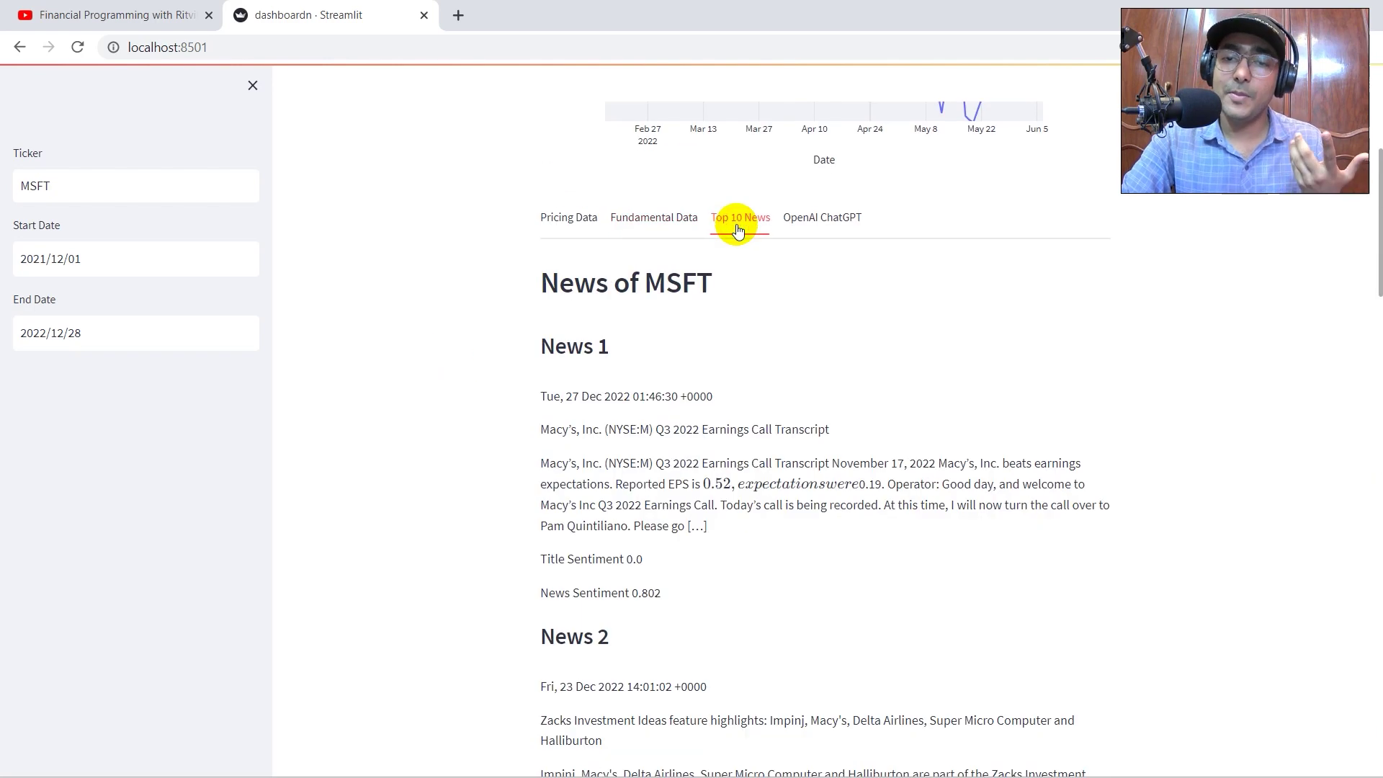
click(824, 217)
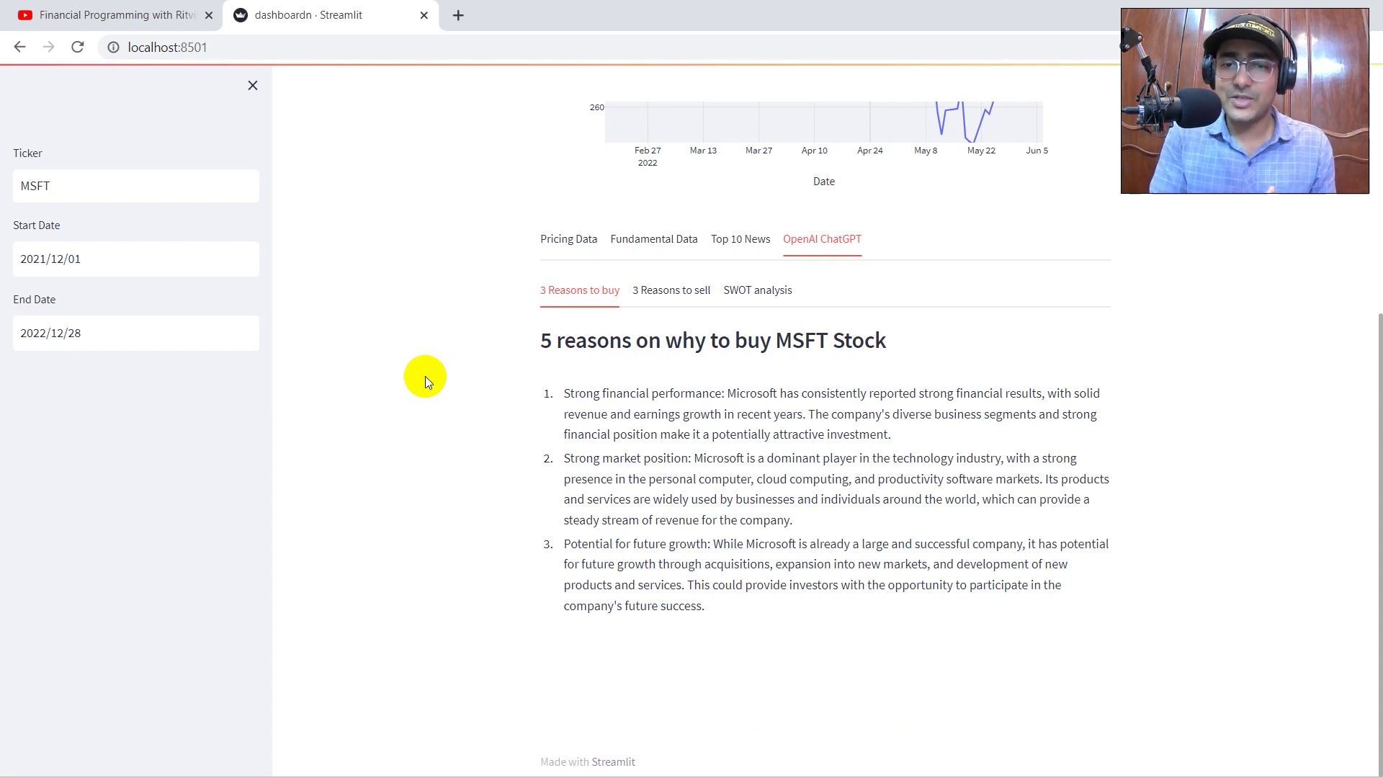
scroll(425, 376, up, 2)
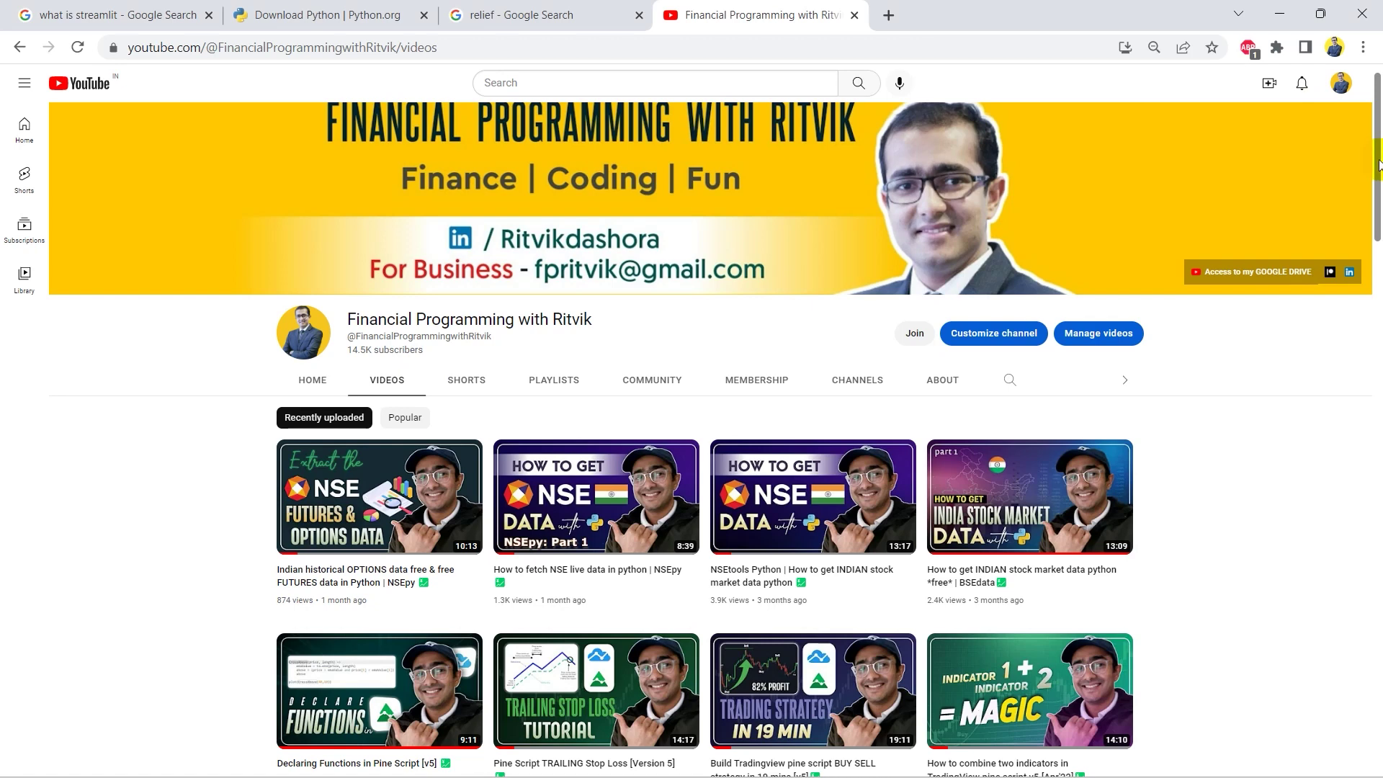
drag(1378, 162, 1377, 233)
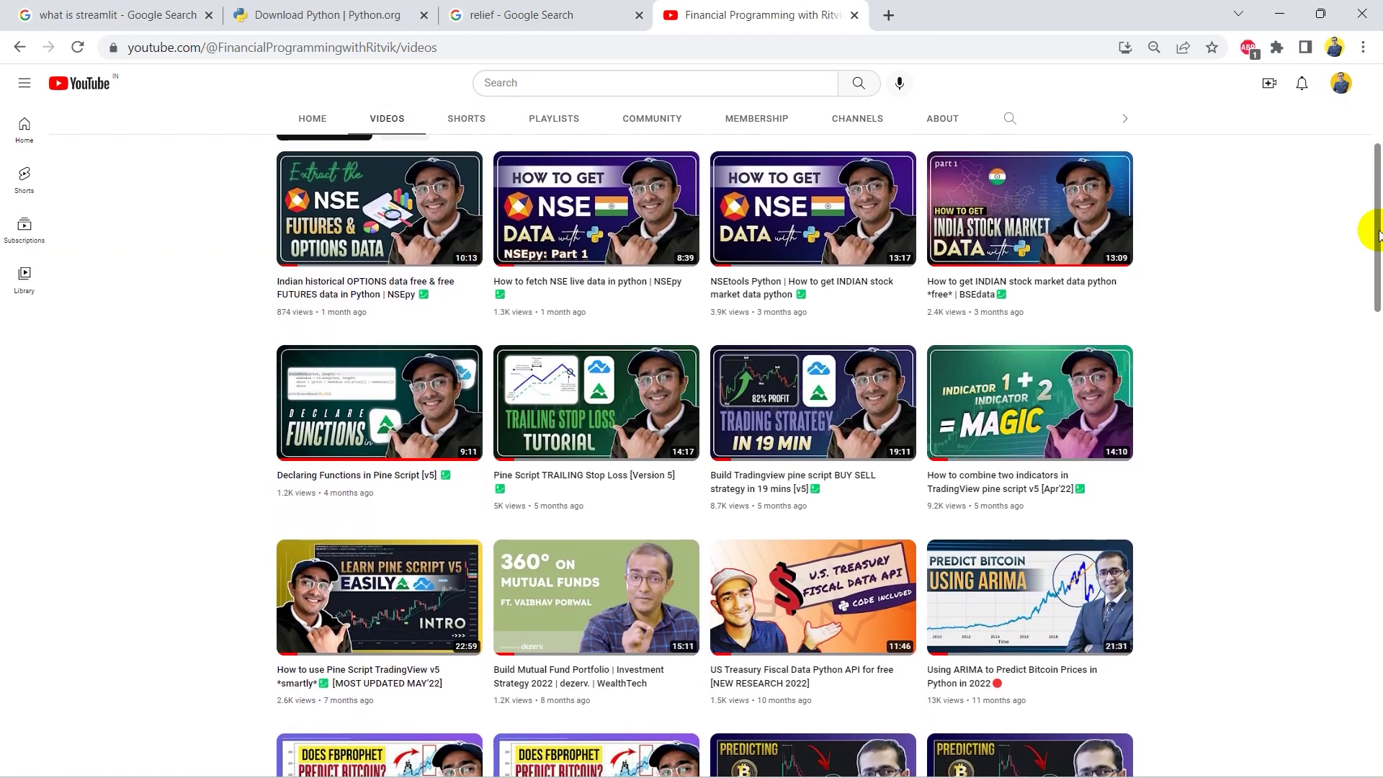
drag(1378, 233, 1378, 550)
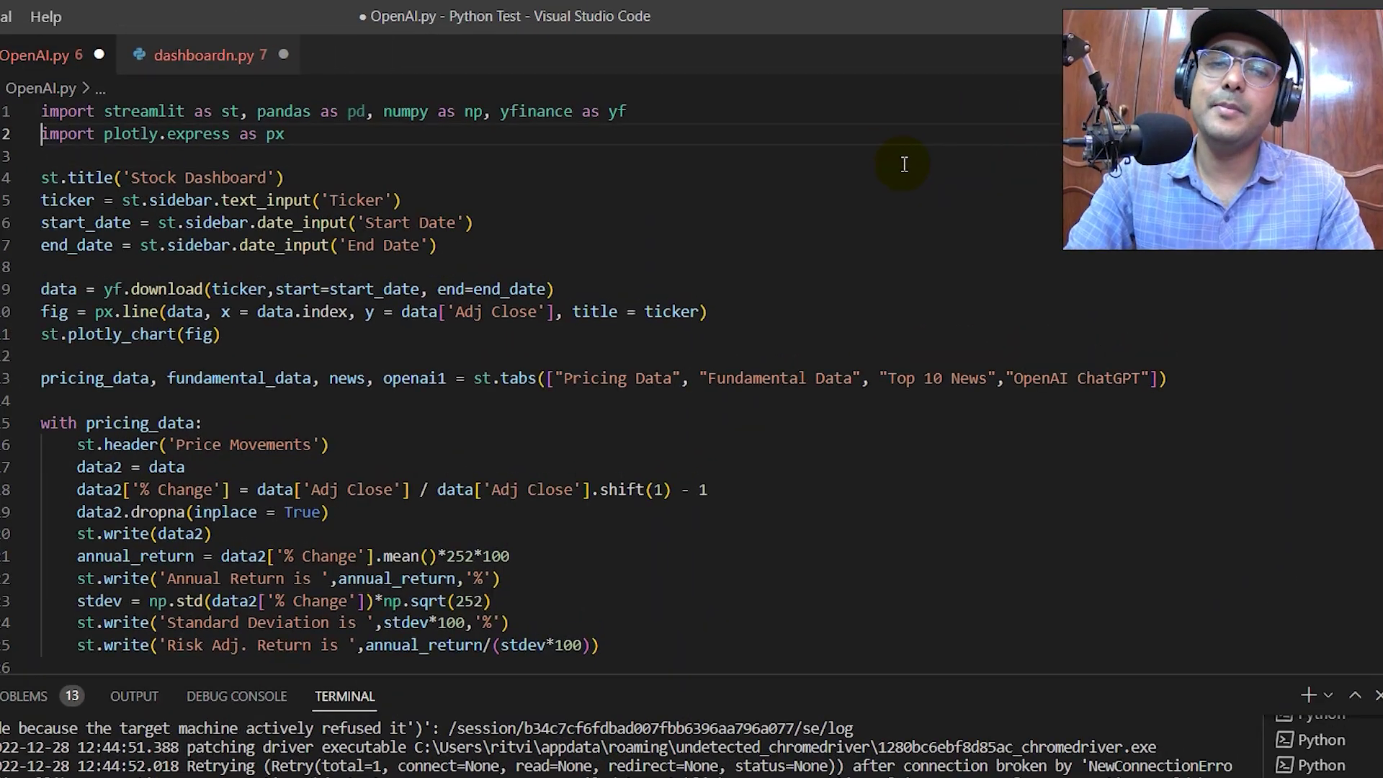
key(shift+Up)
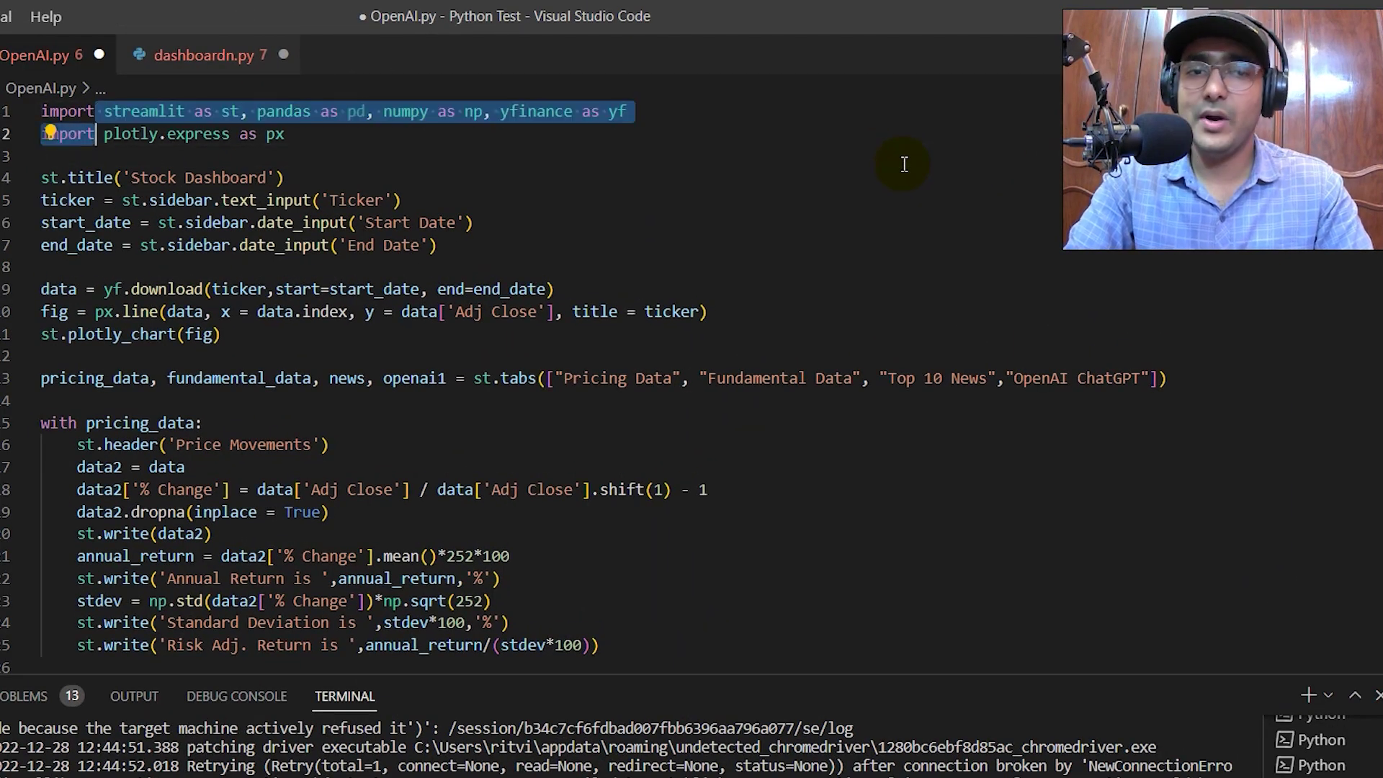
key(Down)
key(Down)
key(Down)
key(Down)
key(Home)
scroll(904, 164, down, 1)
scroll(491, 174, up, 1)
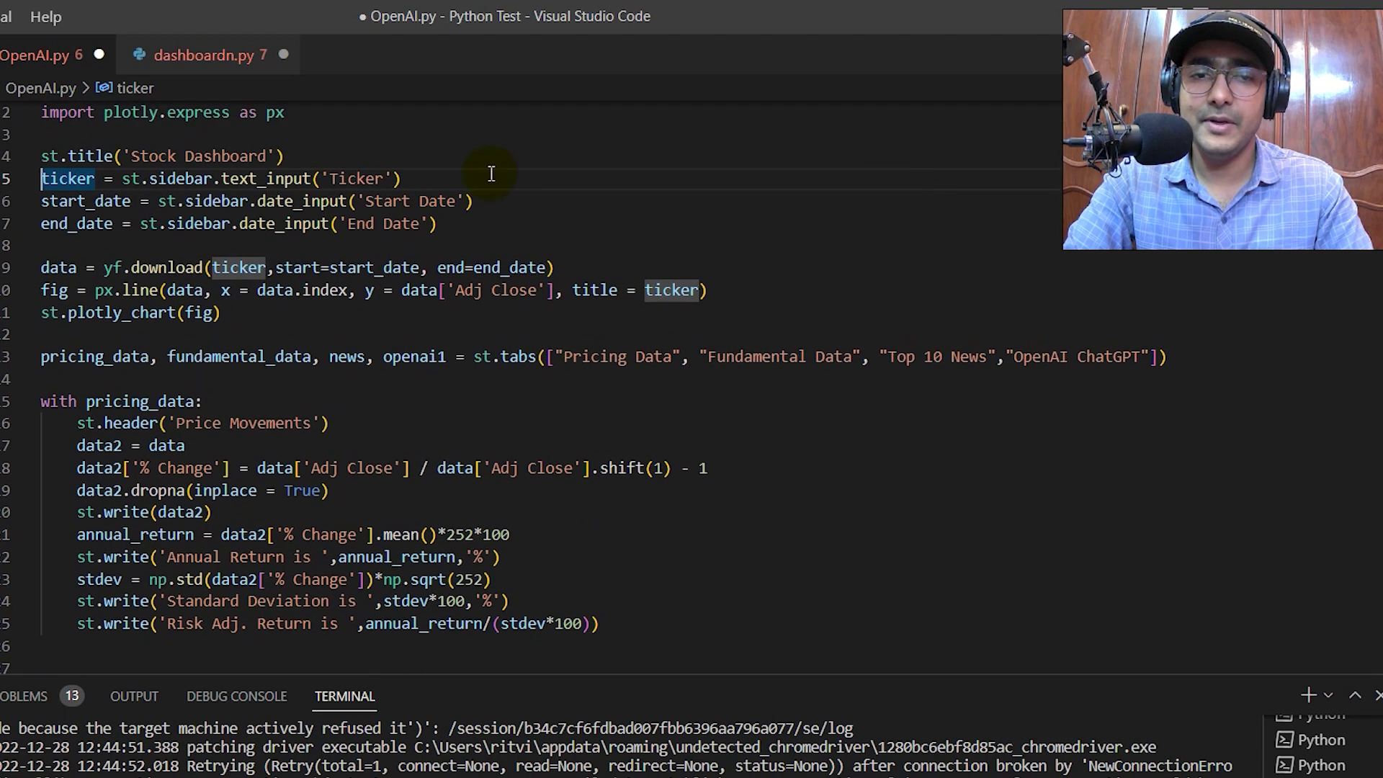
scroll(137, 208, down, 1)
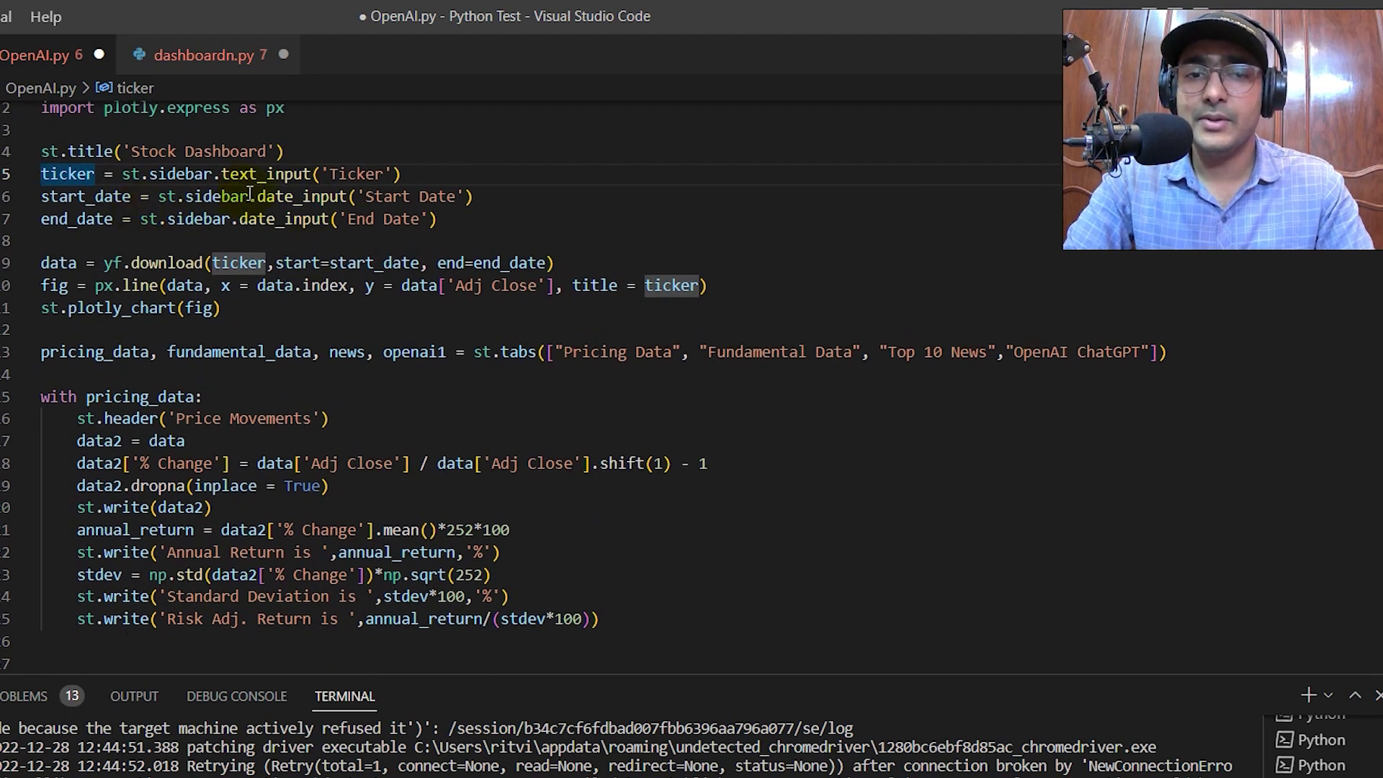
drag(458, 195, 324, 158)
click(420, 203)
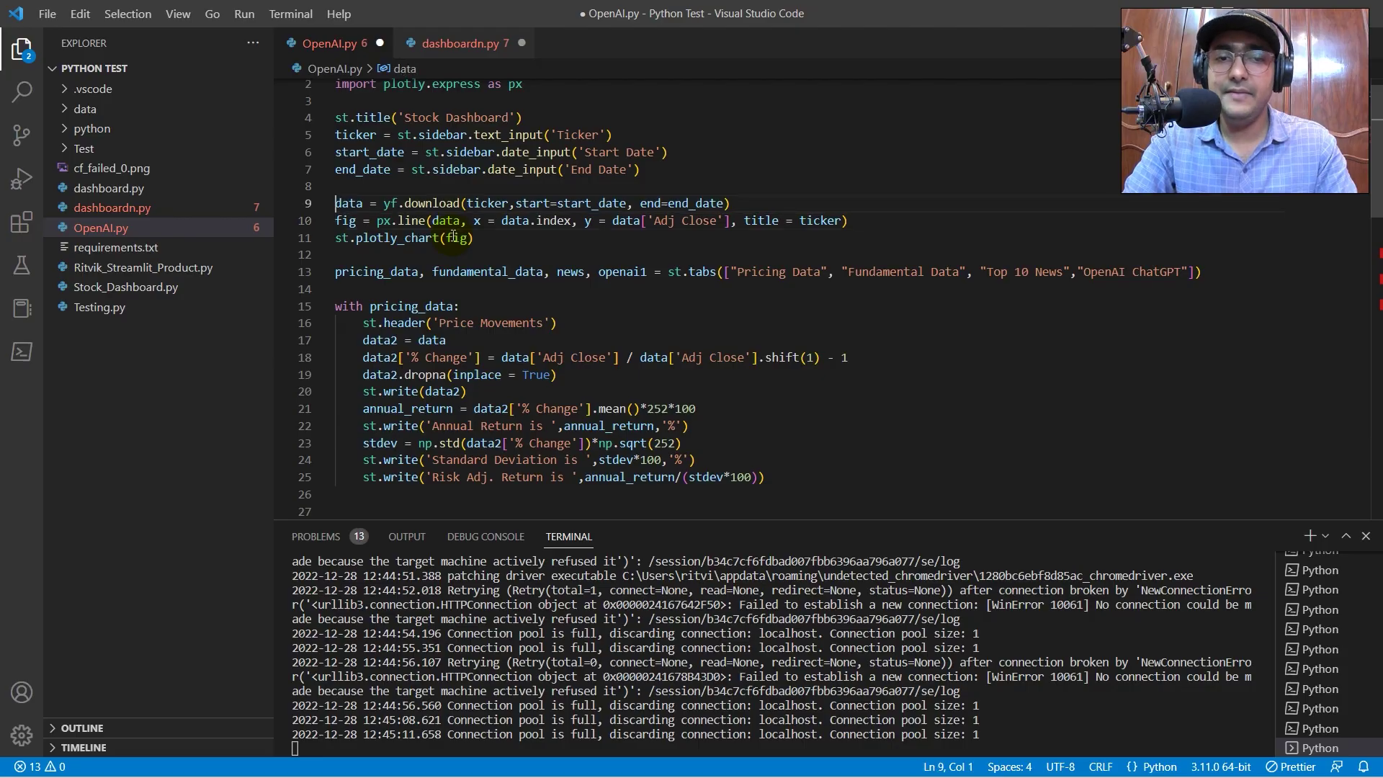
key(Down)
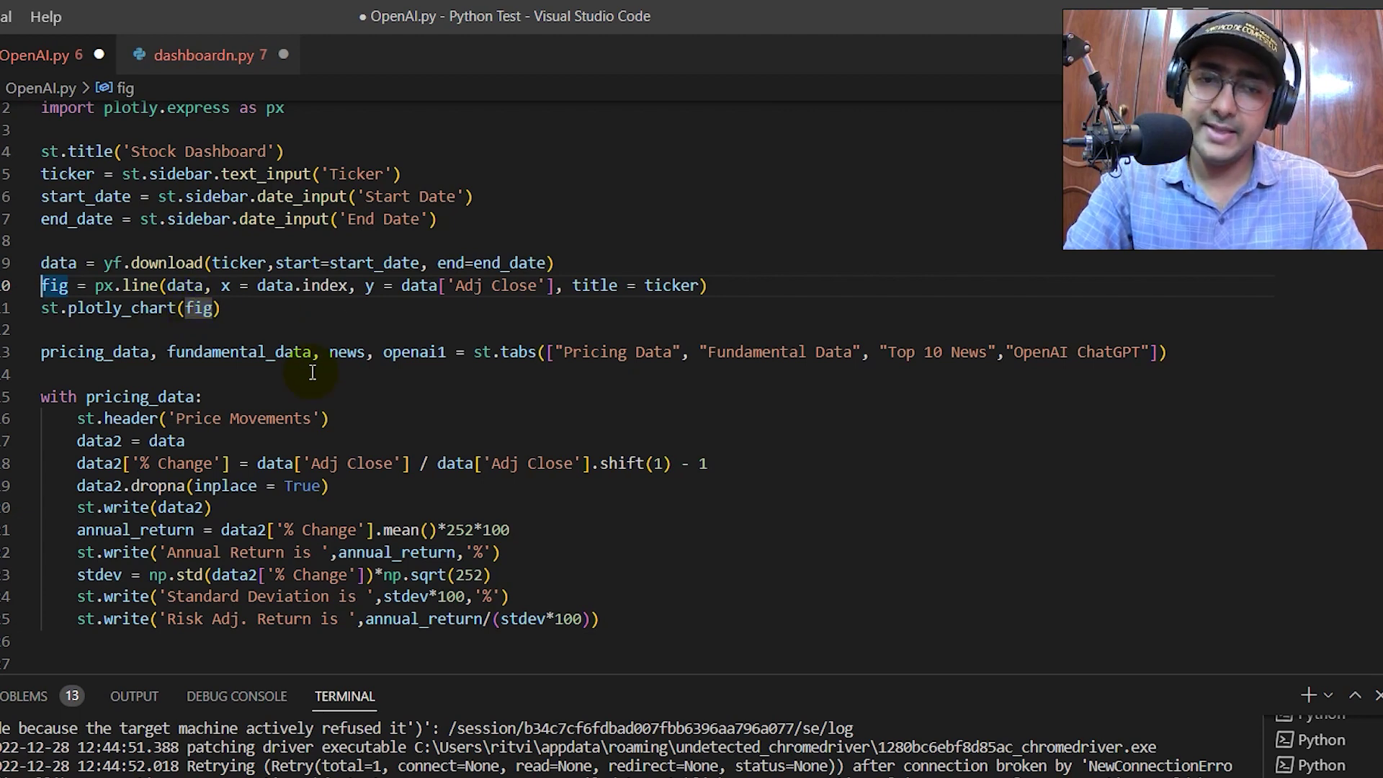
scroll(312, 371, down, 2)
key(Down)
key(Down)
key(Down)
key(ctrl+Right)
key(ctrl+Right)
key(ctrl+Right)
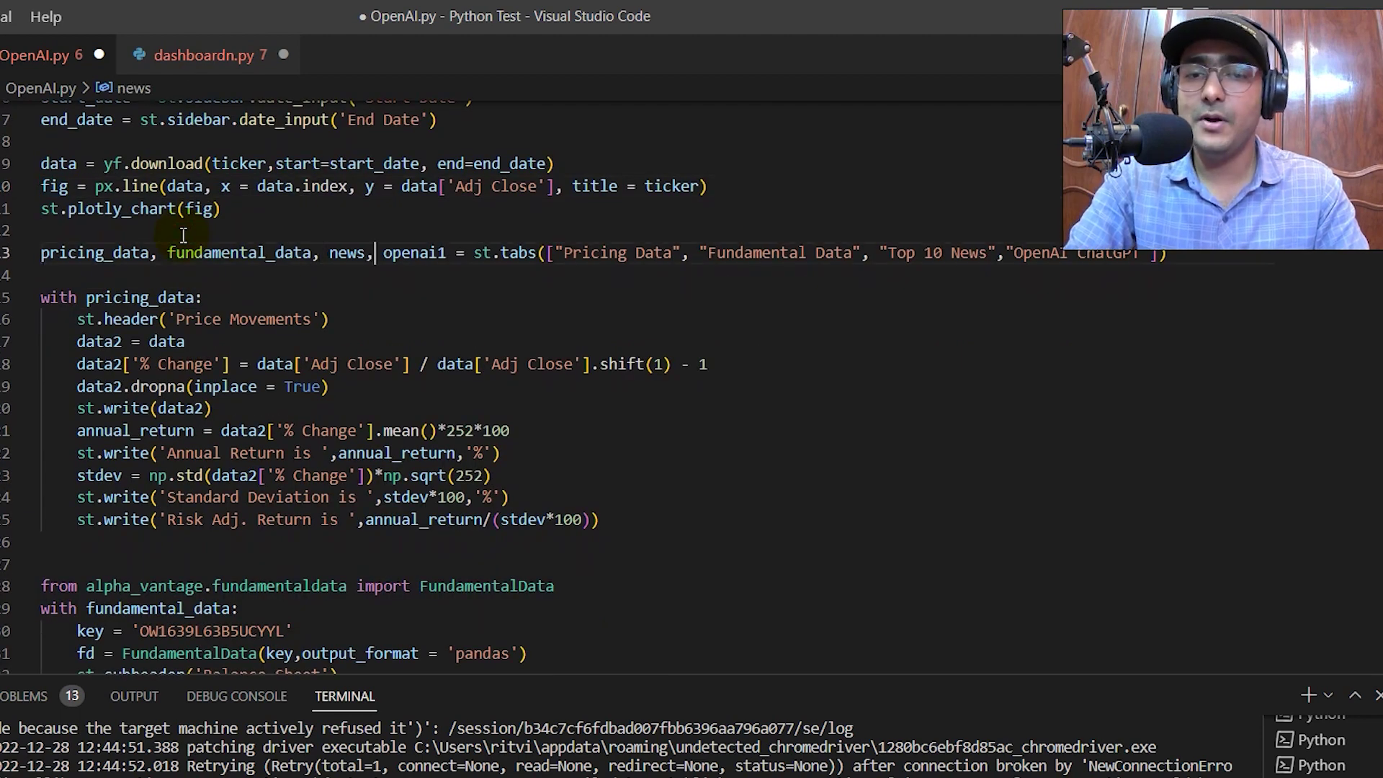
key(ctrl+Right)
scroll(183, 235, up, 2)
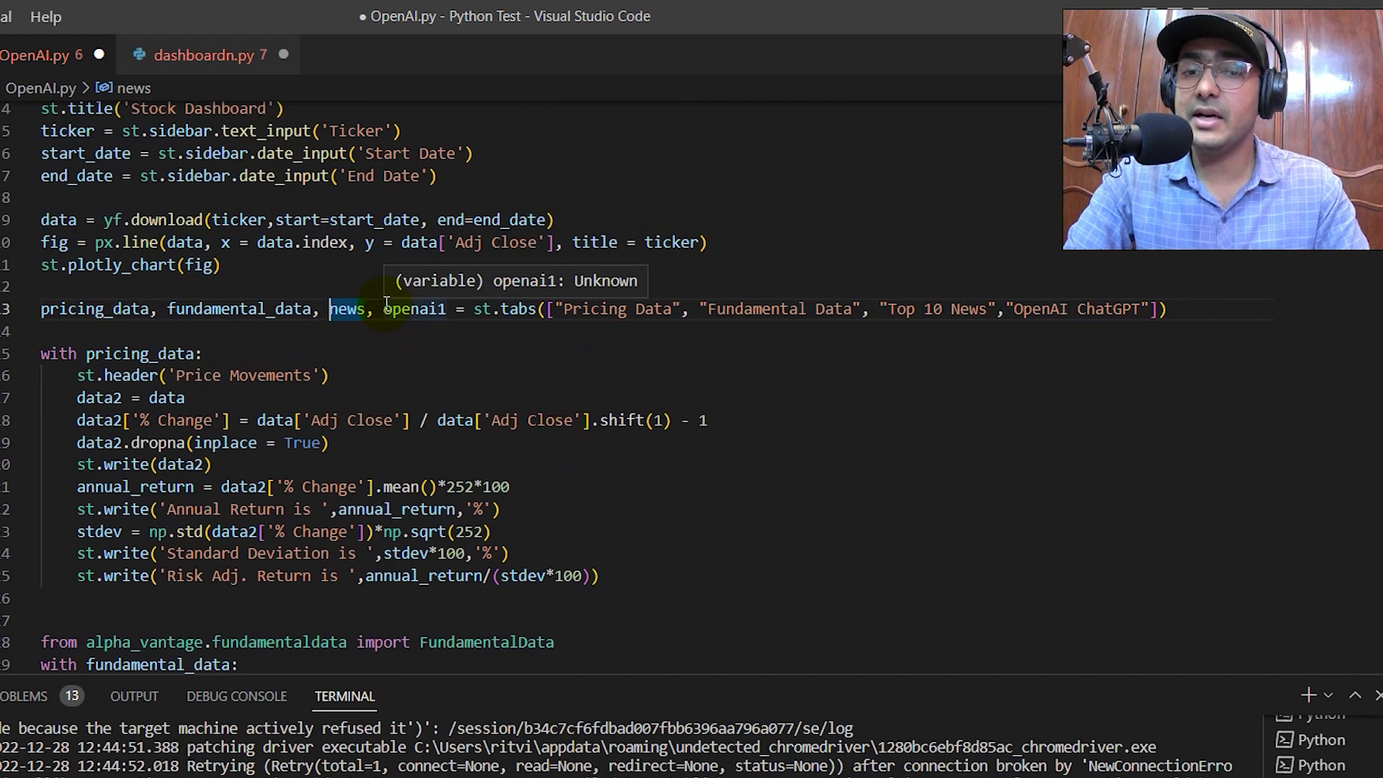
double_click(417, 308)
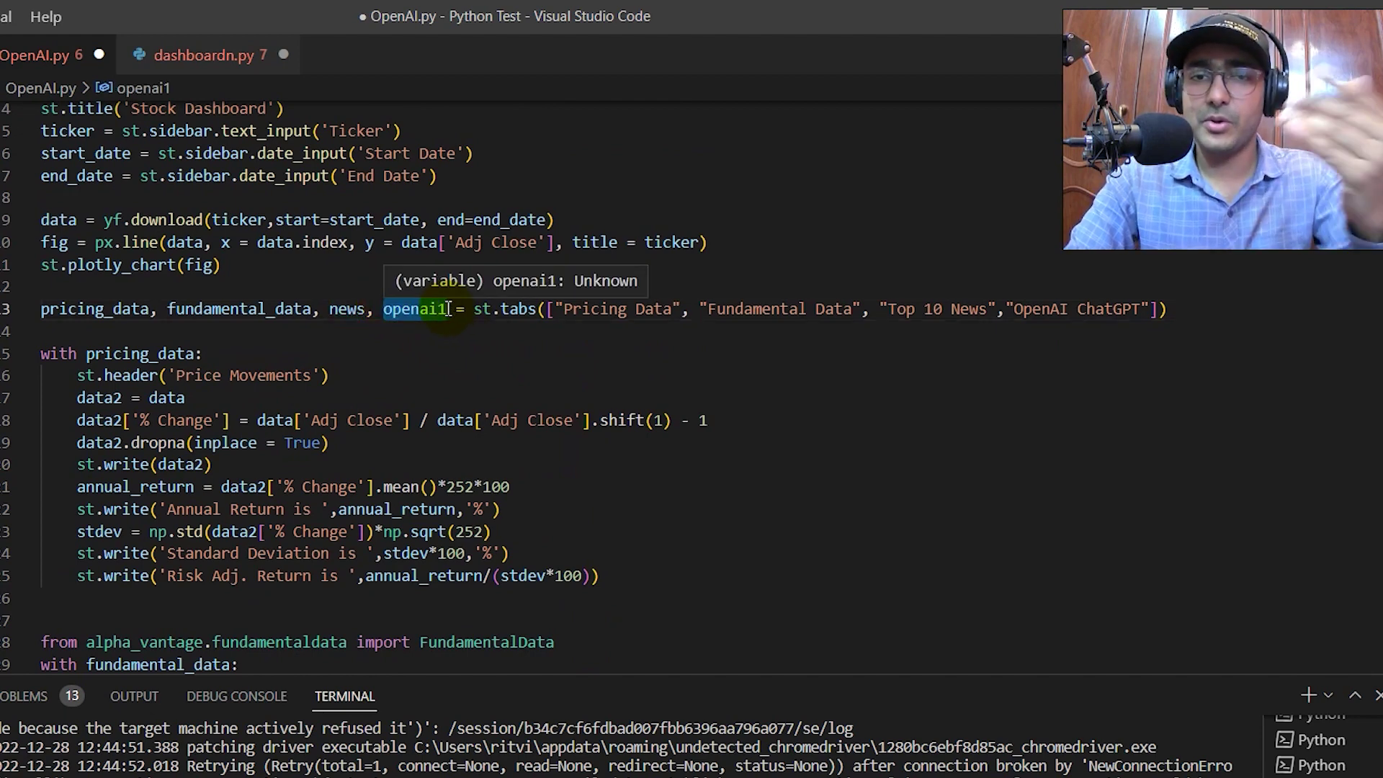
click(370, 331)
scroll(299, 324, down, 1)
drag(132, 303, 206, 504)
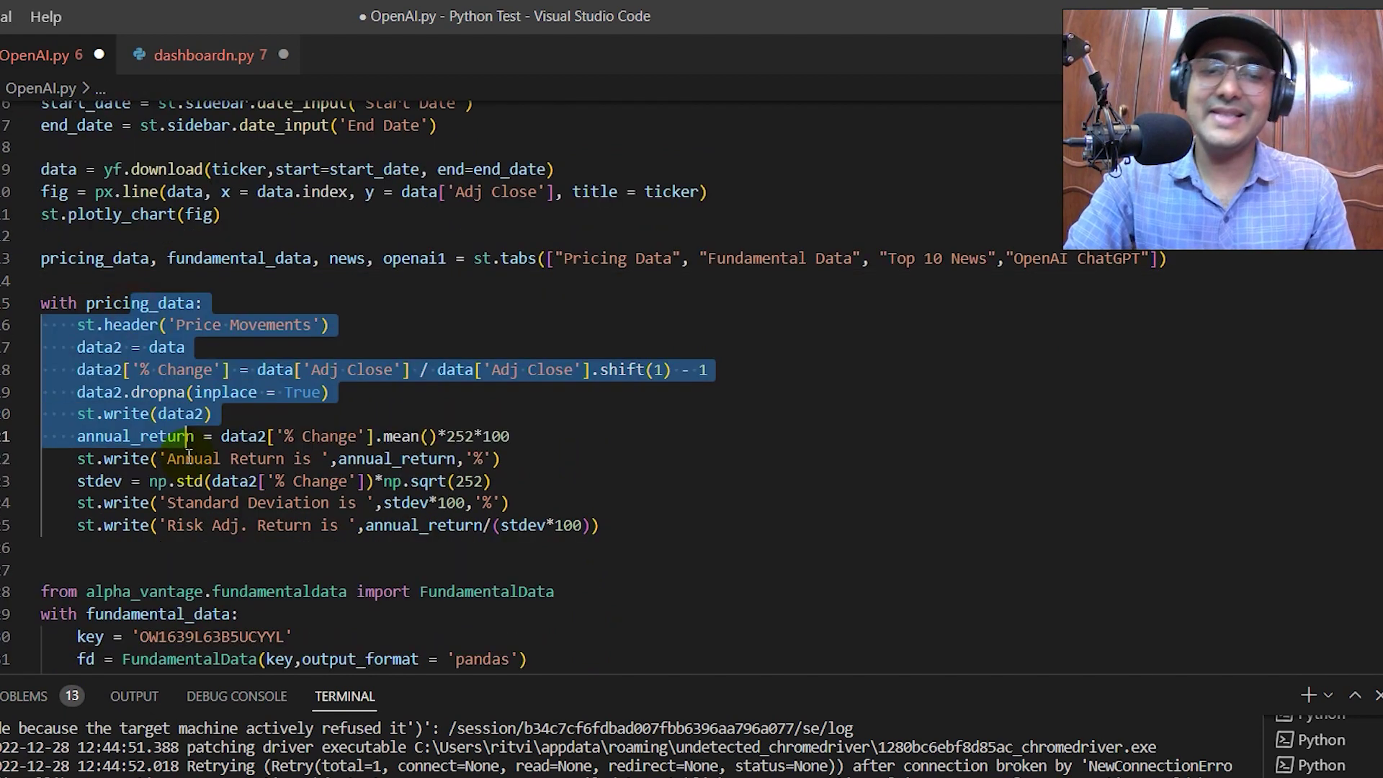
click(205, 507)
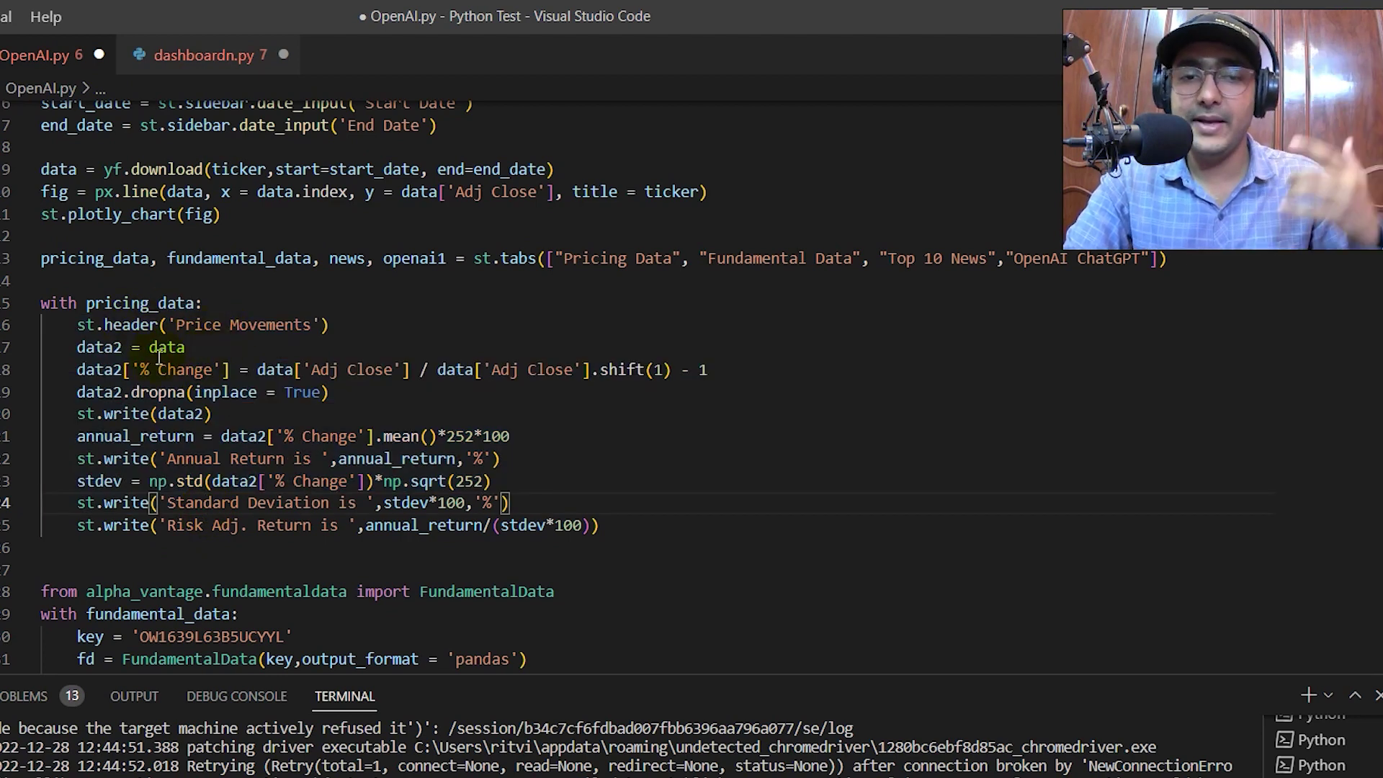
drag(125, 369, 222, 370)
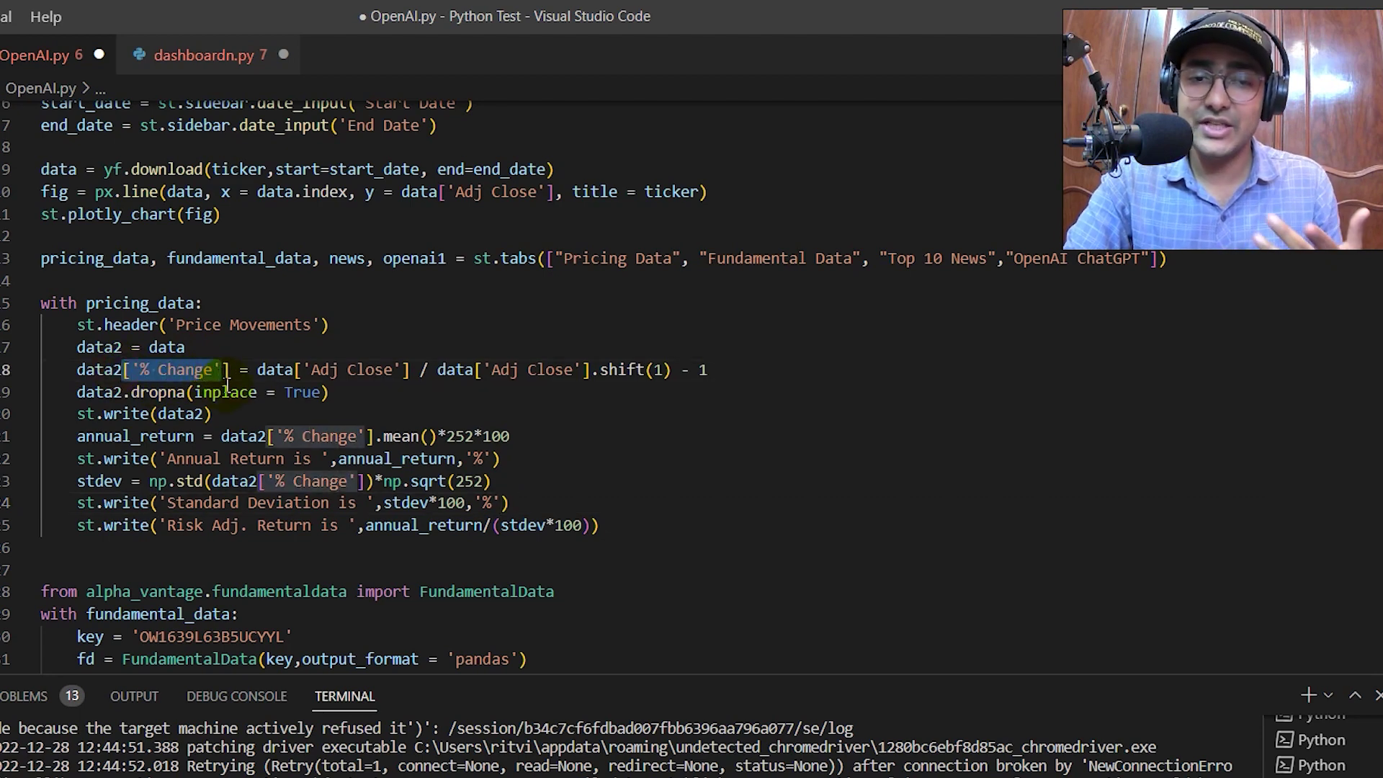
click(223, 436)
key(Left)
key(Left)
key(Left)
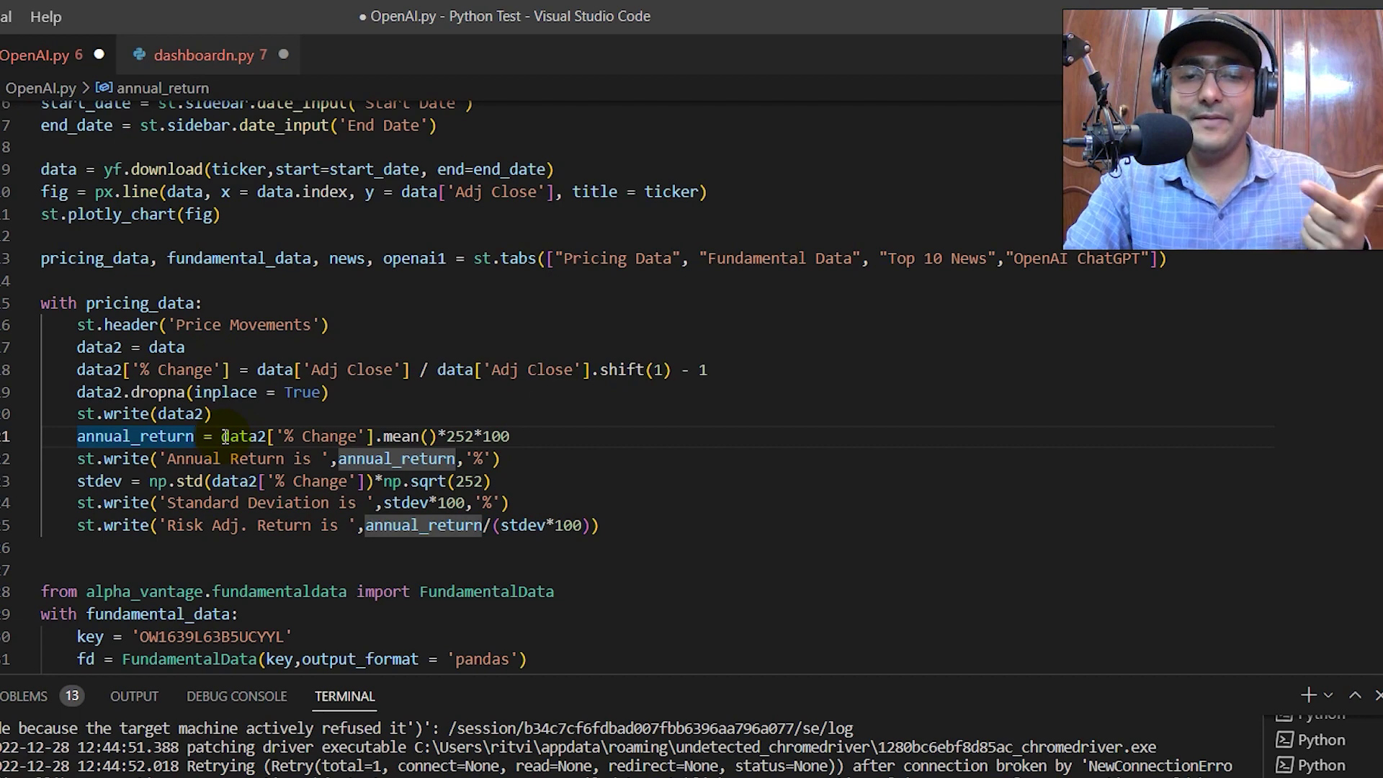
scroll(224, 435, down, 2)
click(224, 447)
scroll(225, 448, down, 1)
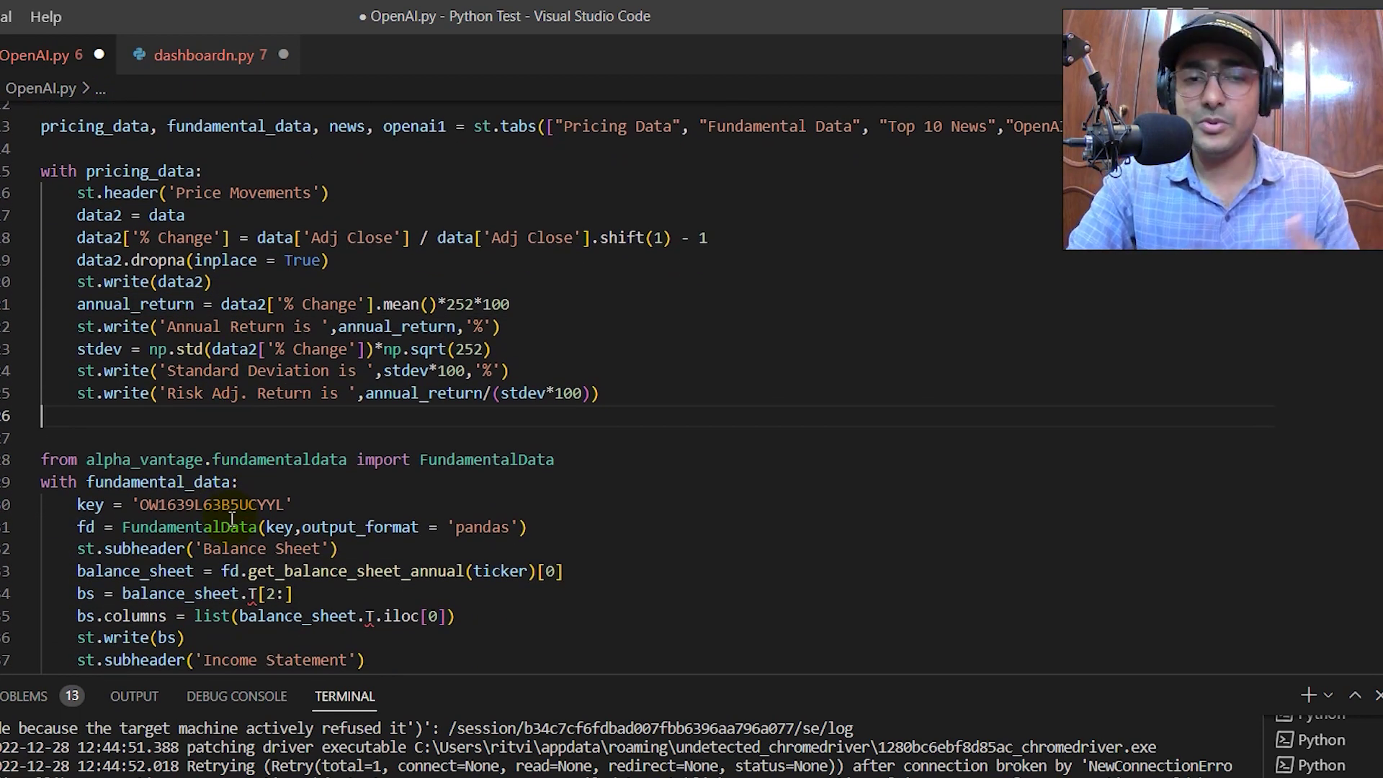
key(Down)
scroll(231, 520, down, 3)
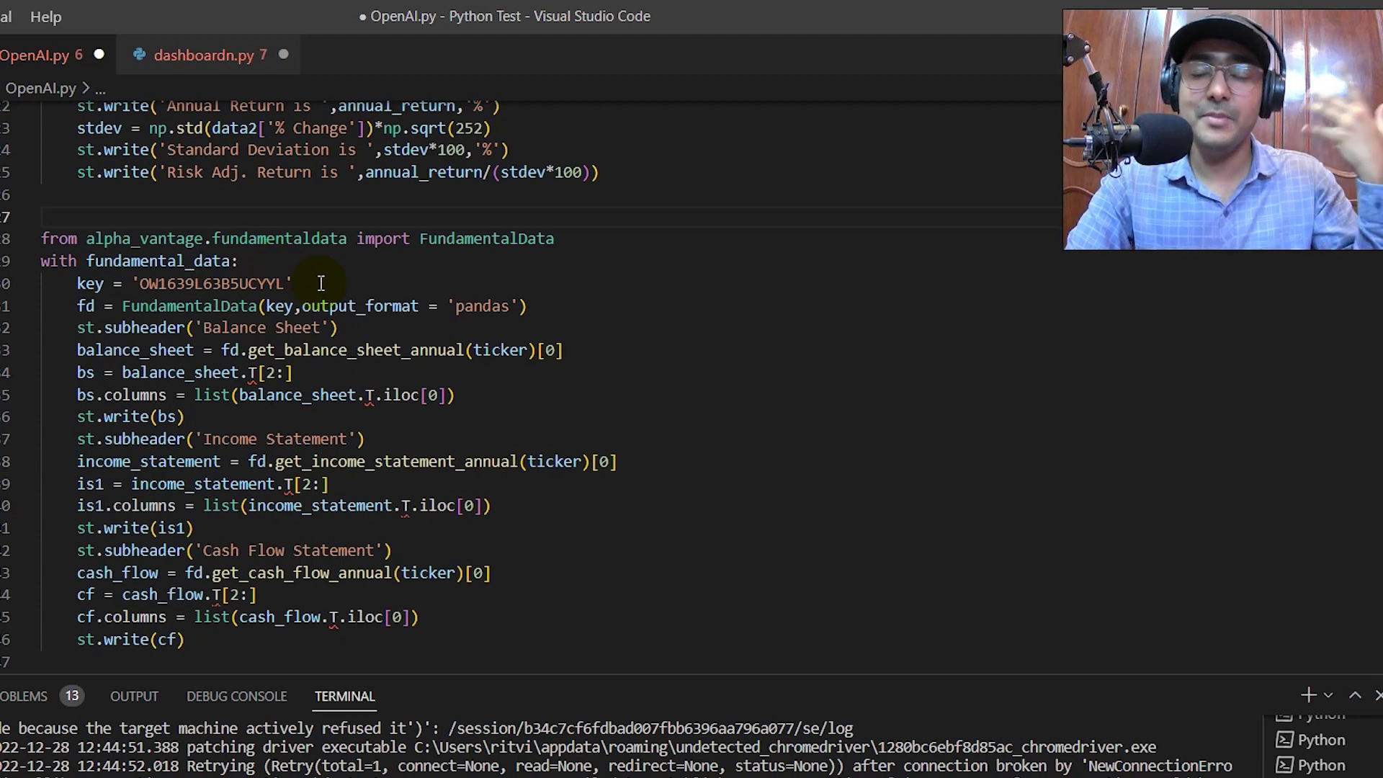
double_click(187, 284)
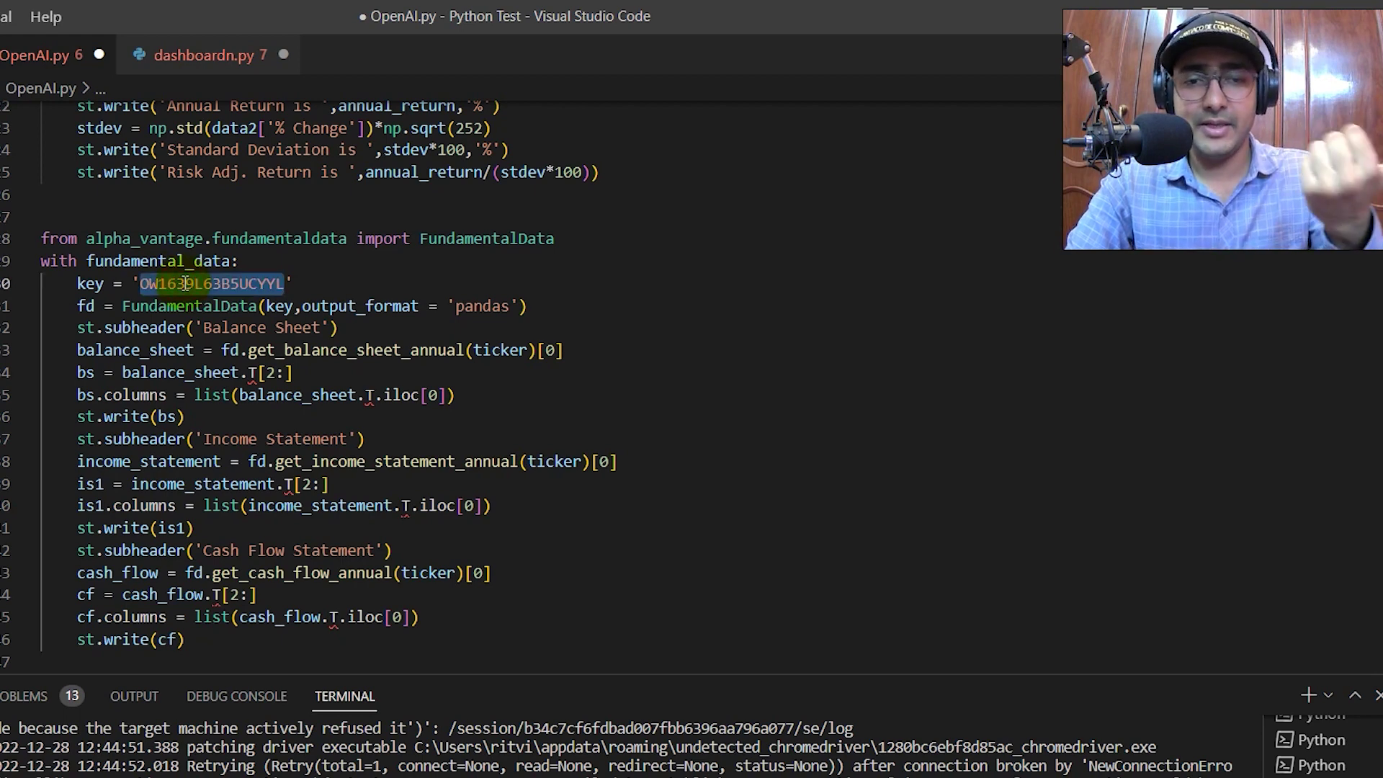
click(214, 370)
scroll(215, 370, down, 1)
click(216, 382)
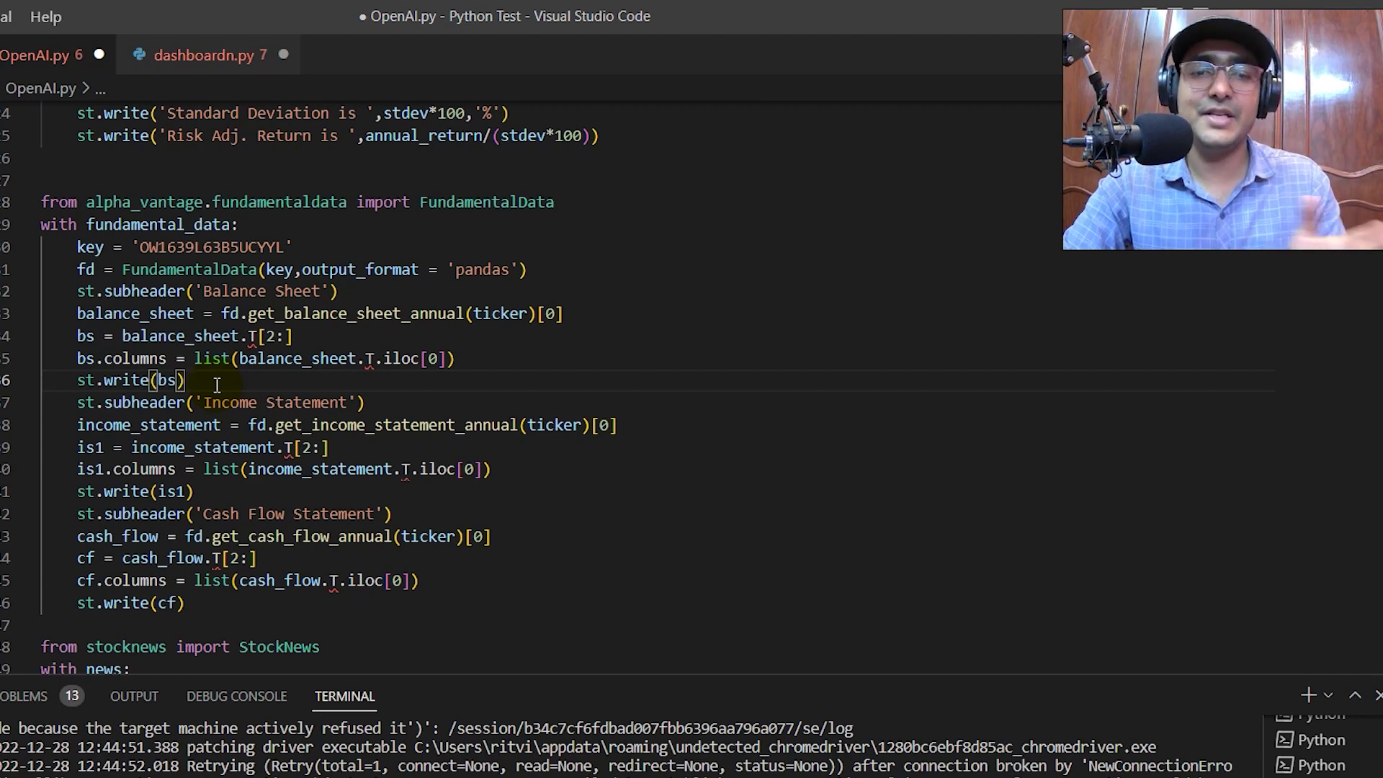
scroll(217, 385, down, 1)
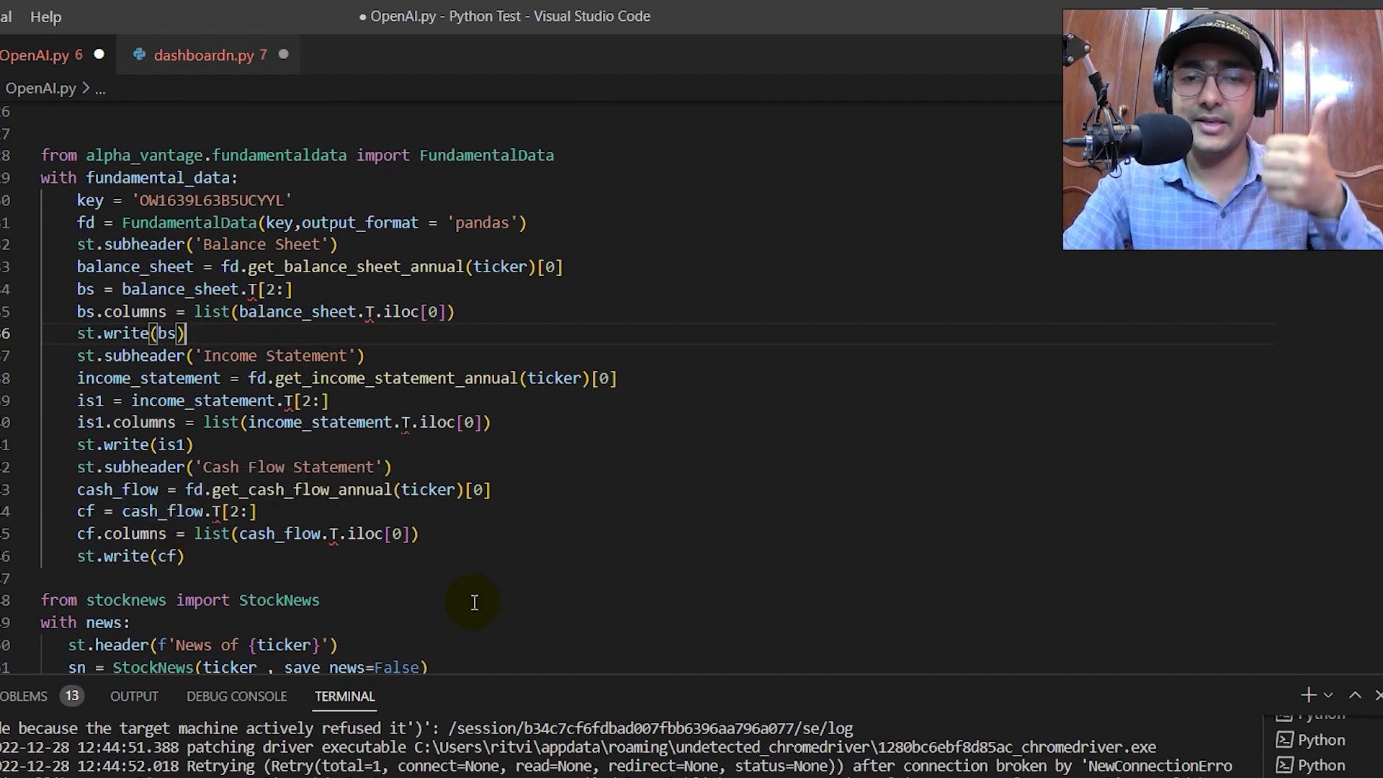
scroll(474, 602, down, 2)
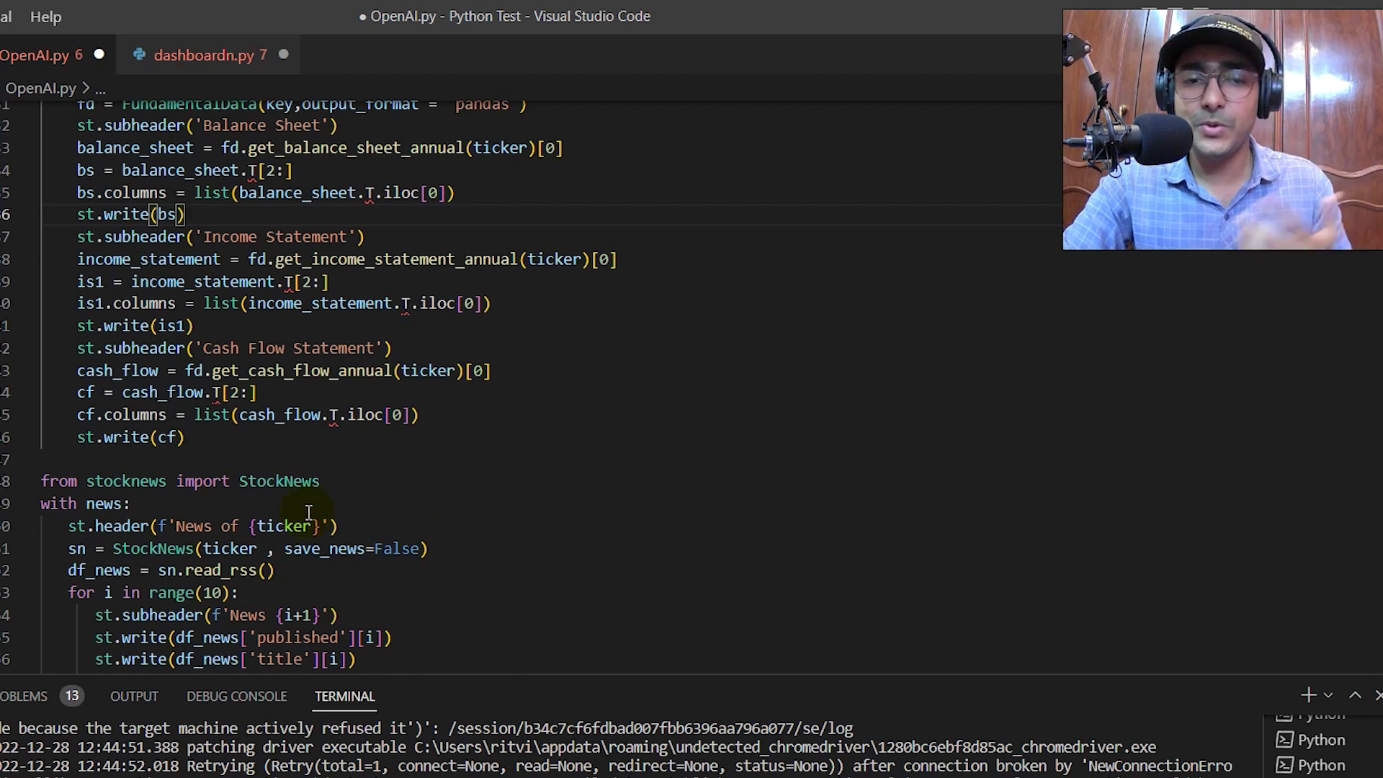
scroll(205, 453, down, 3)
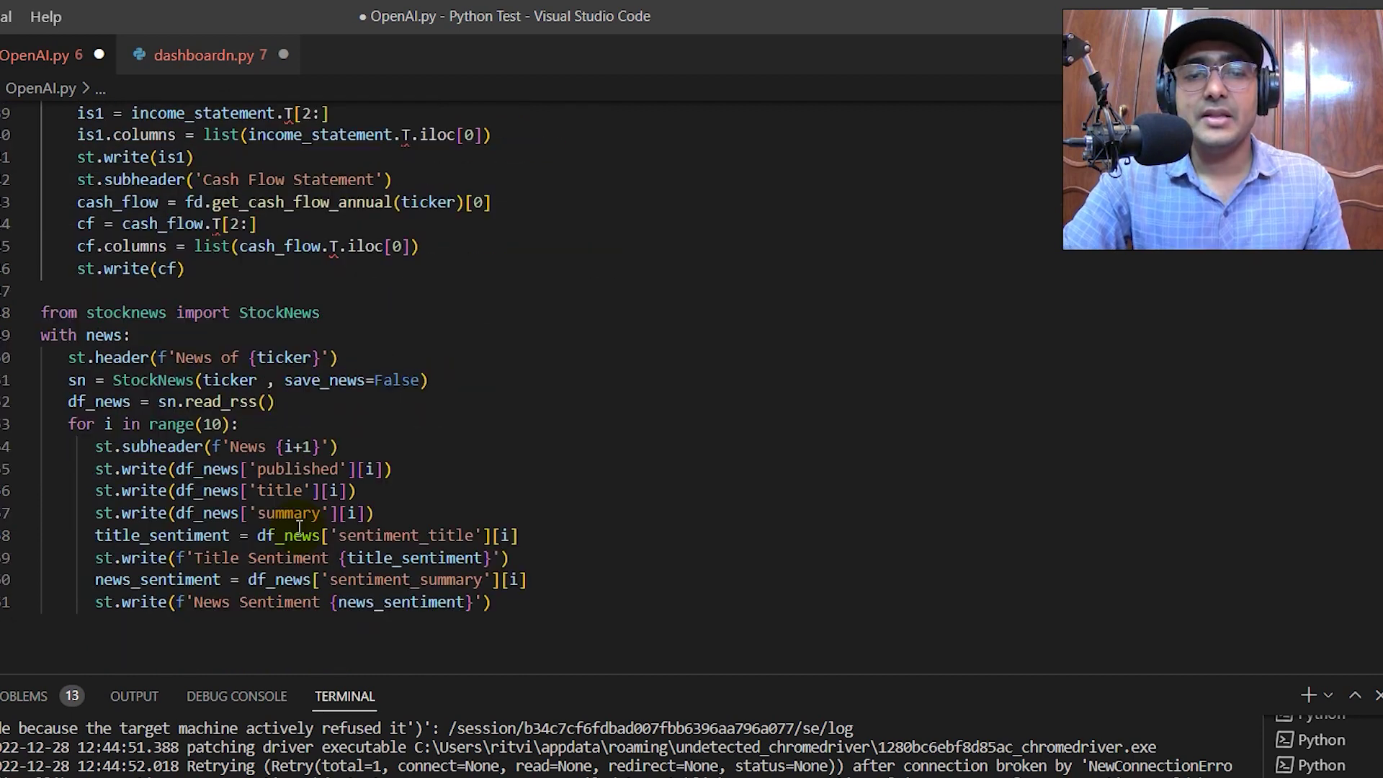
scroll(193, 387, down, 1)
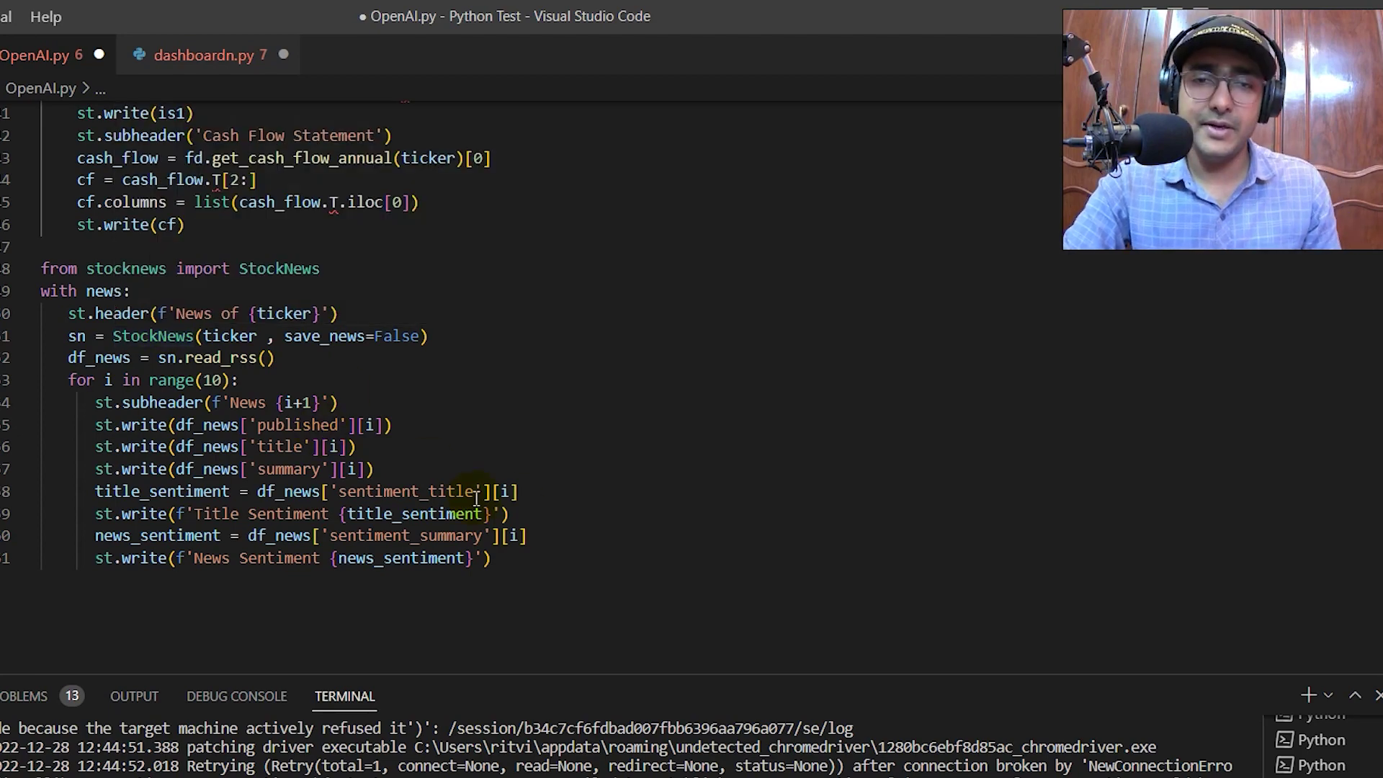
scroll(477, 496, up, 5)
scroll(477, 496, up, 8)
scroll(421, 419, up, 1)
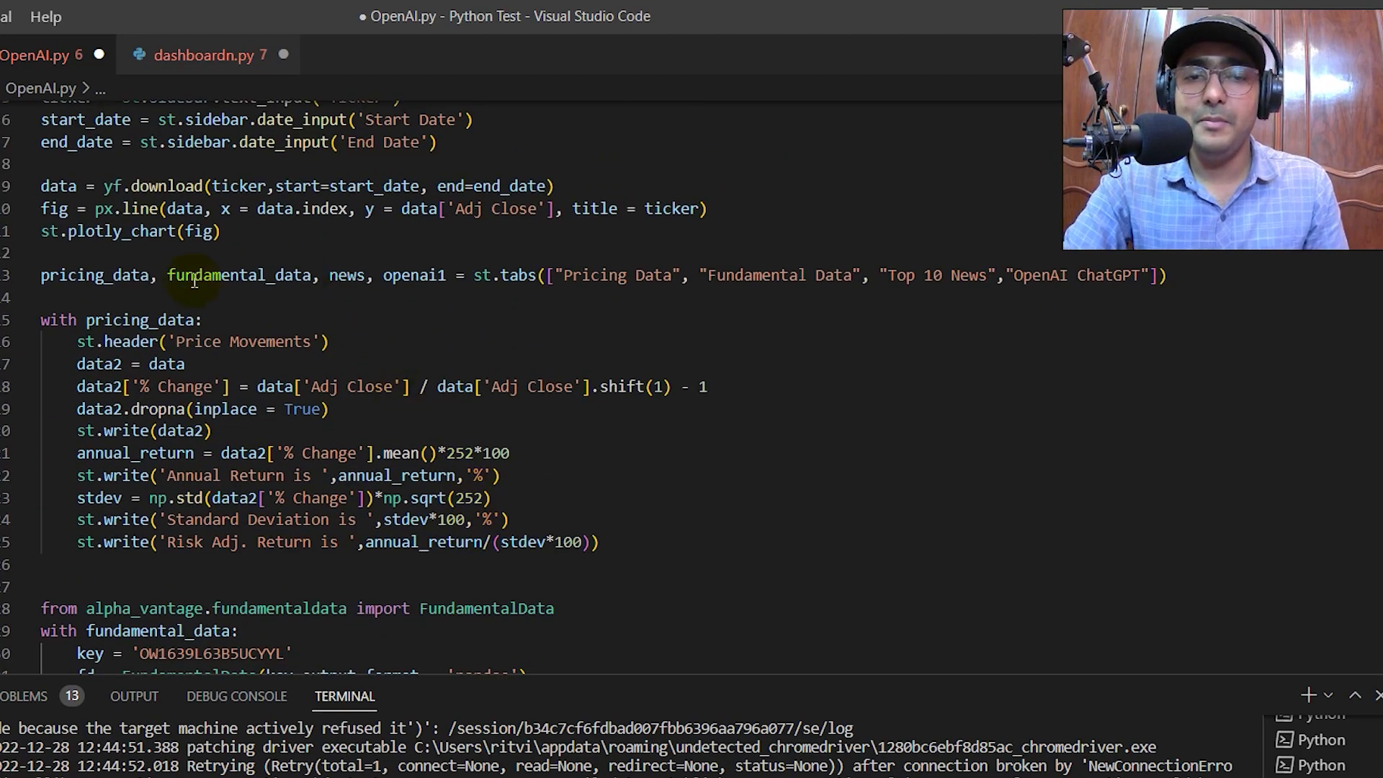
double_click(411, 276)
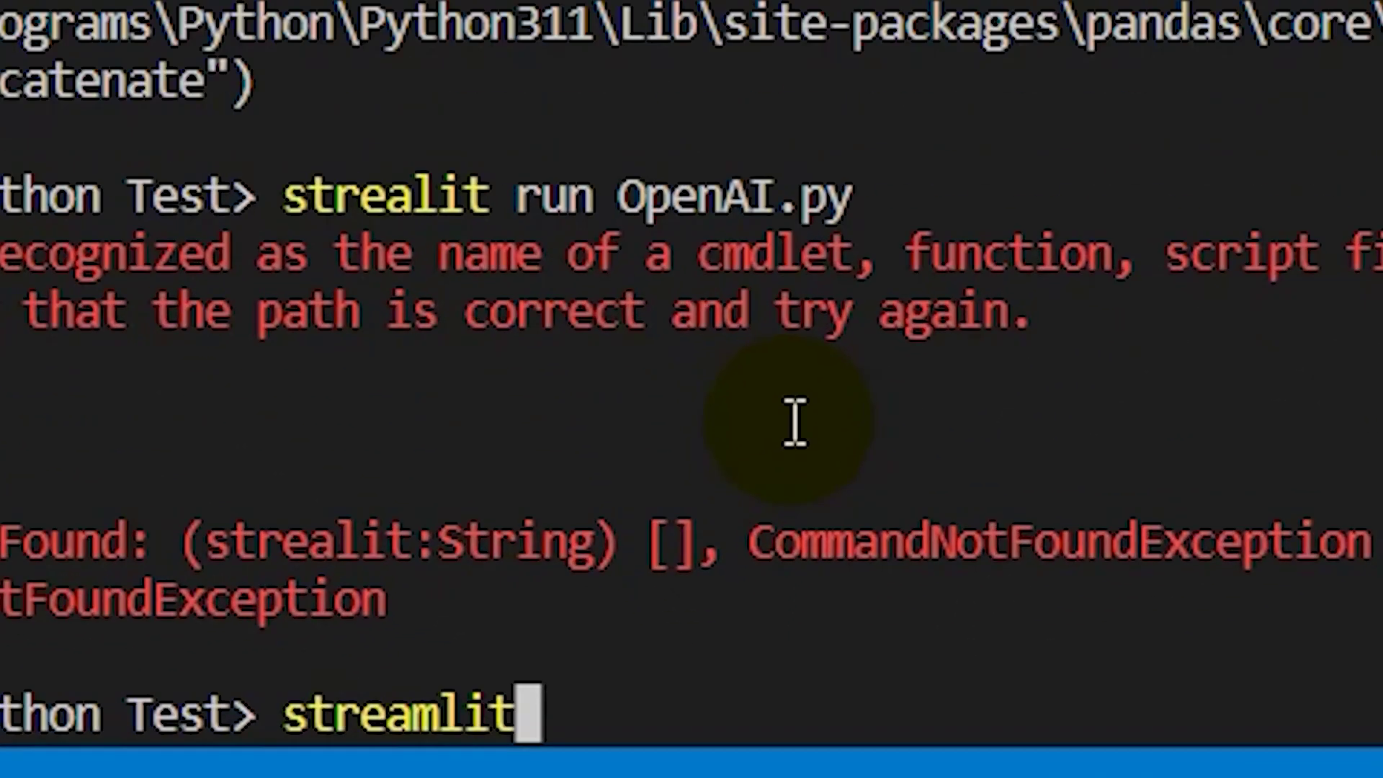
text(ru)
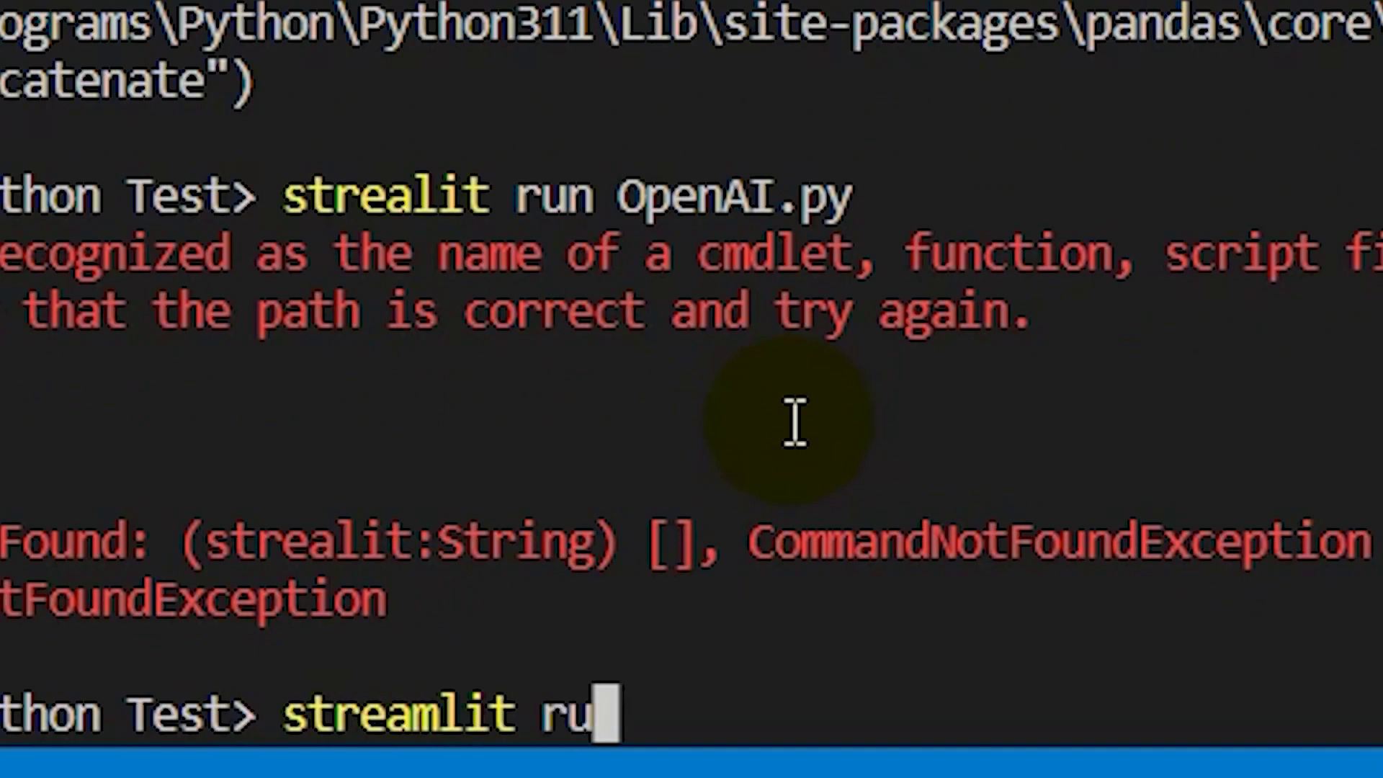
text(n OpenAI.py)
Launch OpenAI.py with Streamlit and set the MSFT dashboard start date to 2021/12/01.
key(Return)
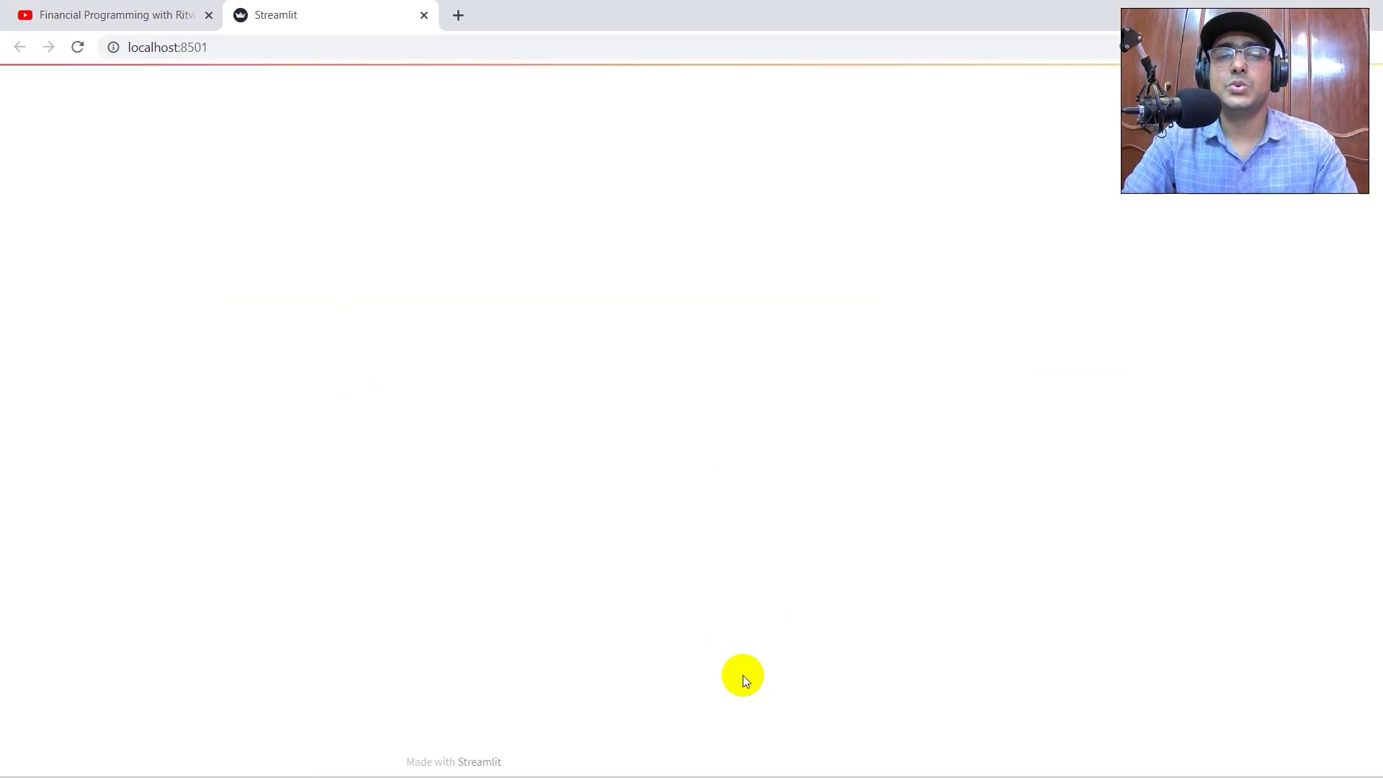
click(59, 186)
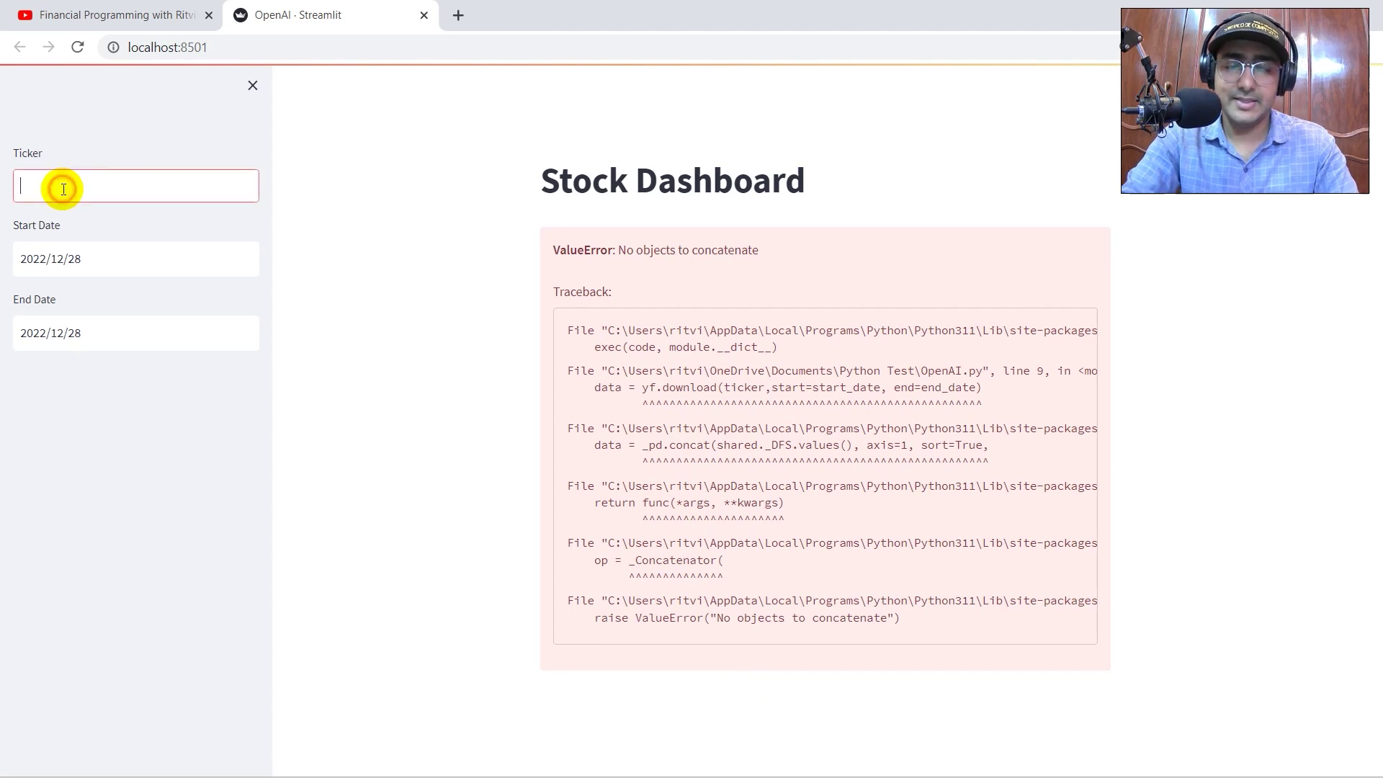
text(MSFT)
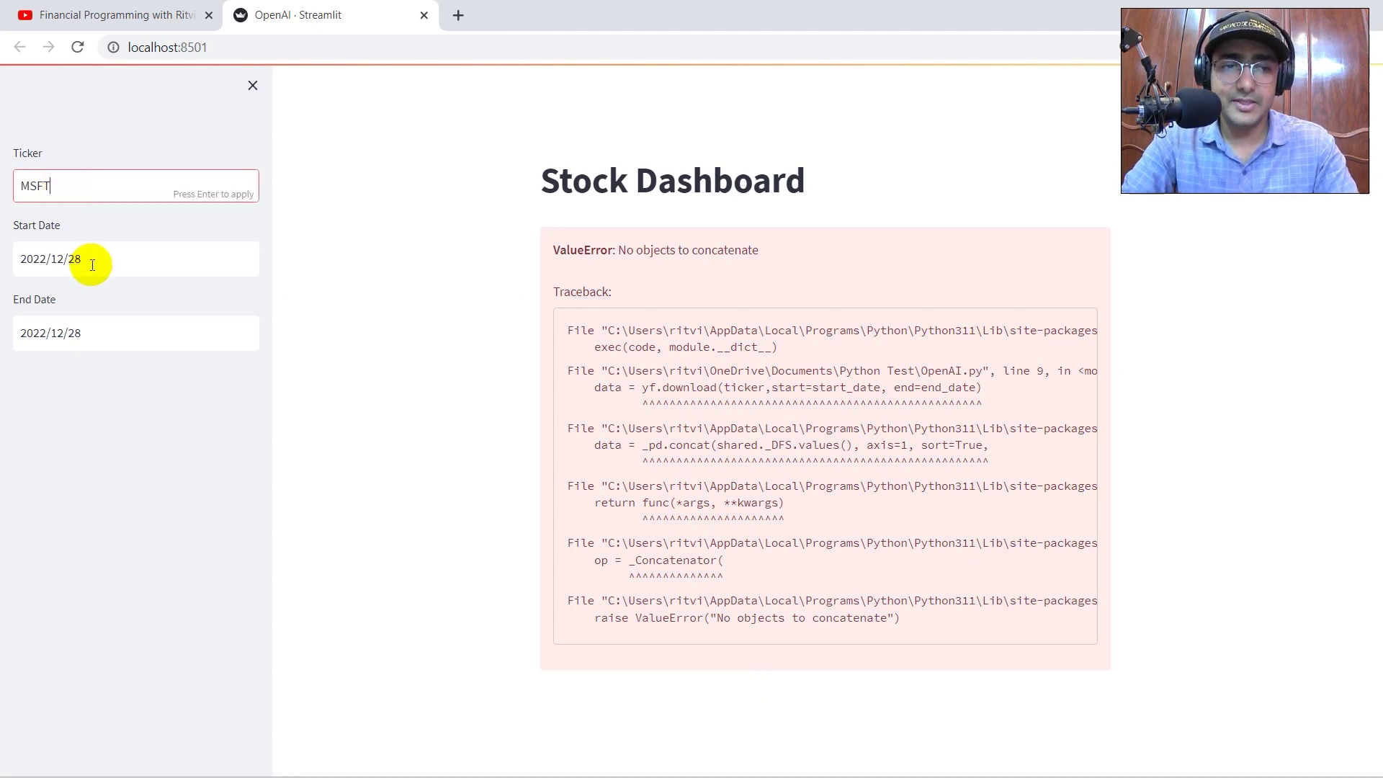
click(194, 255)
click(175, 303)
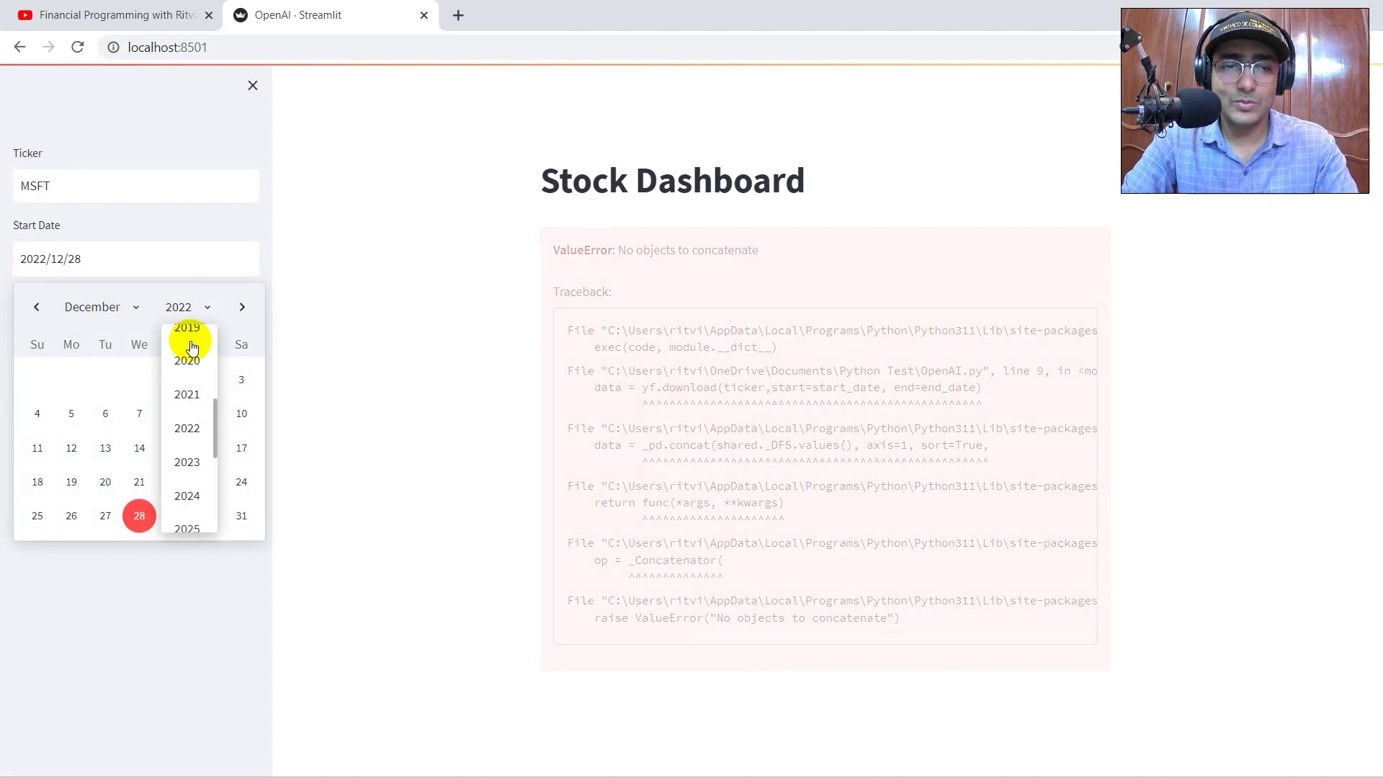
click(185, 390)
click(140, 373)
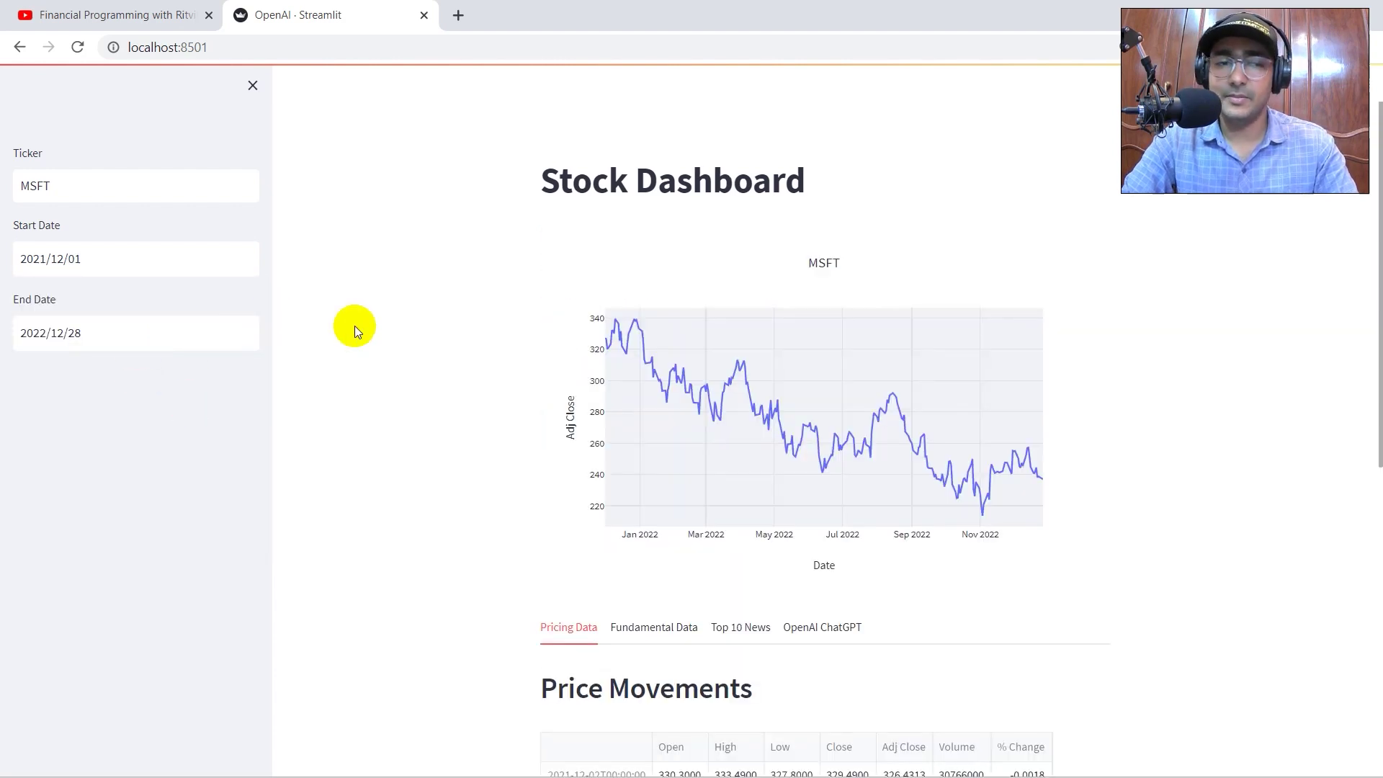
scroll(355, 325, down, 3)
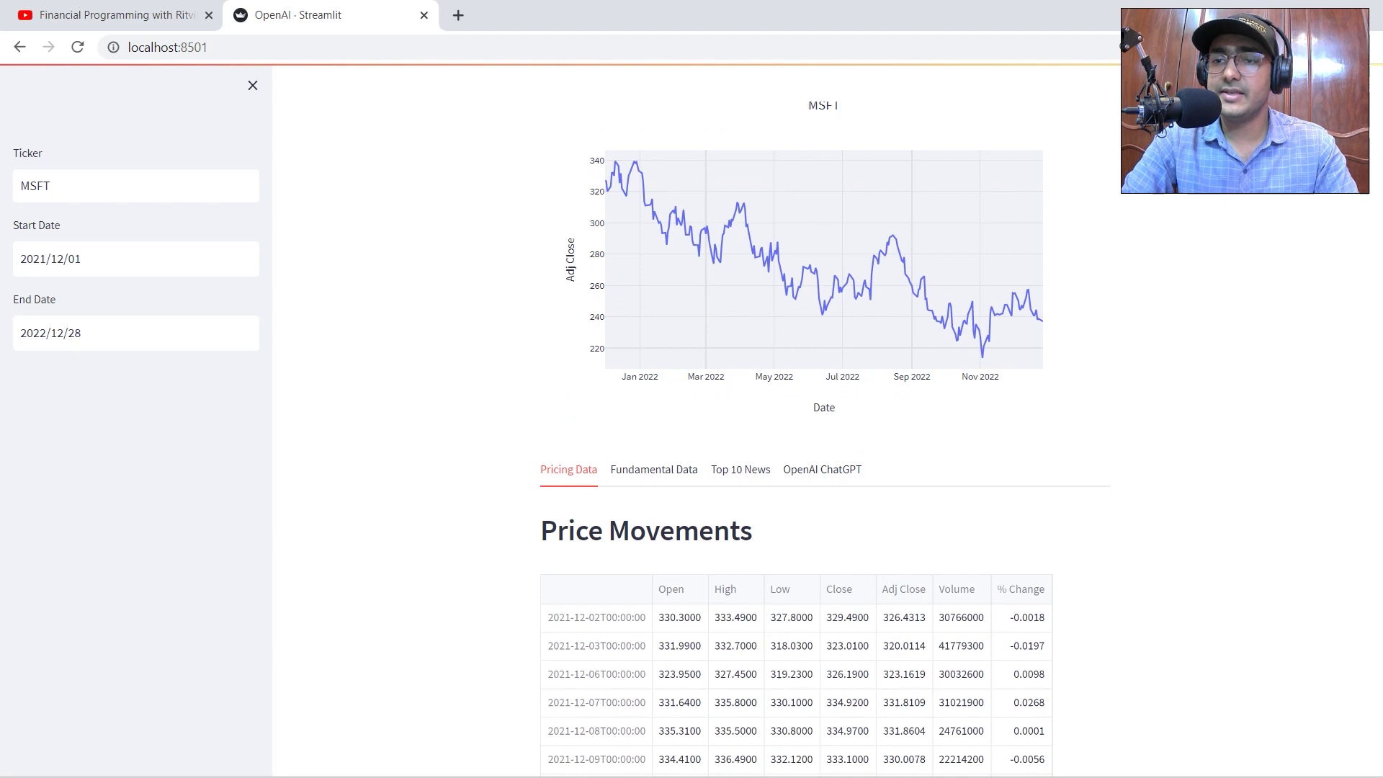
scroll(1286, 303, down, 3)
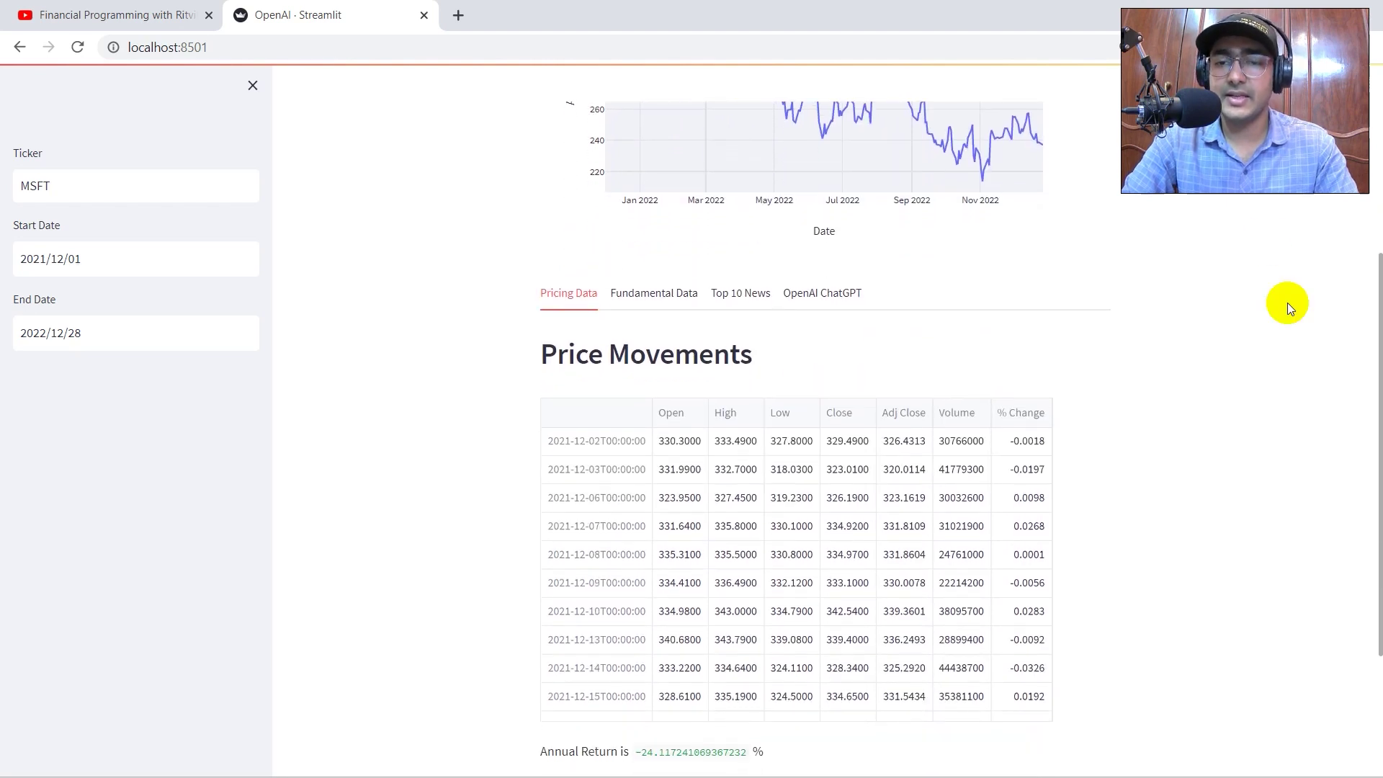
scroll(1287, 308, down, 2)
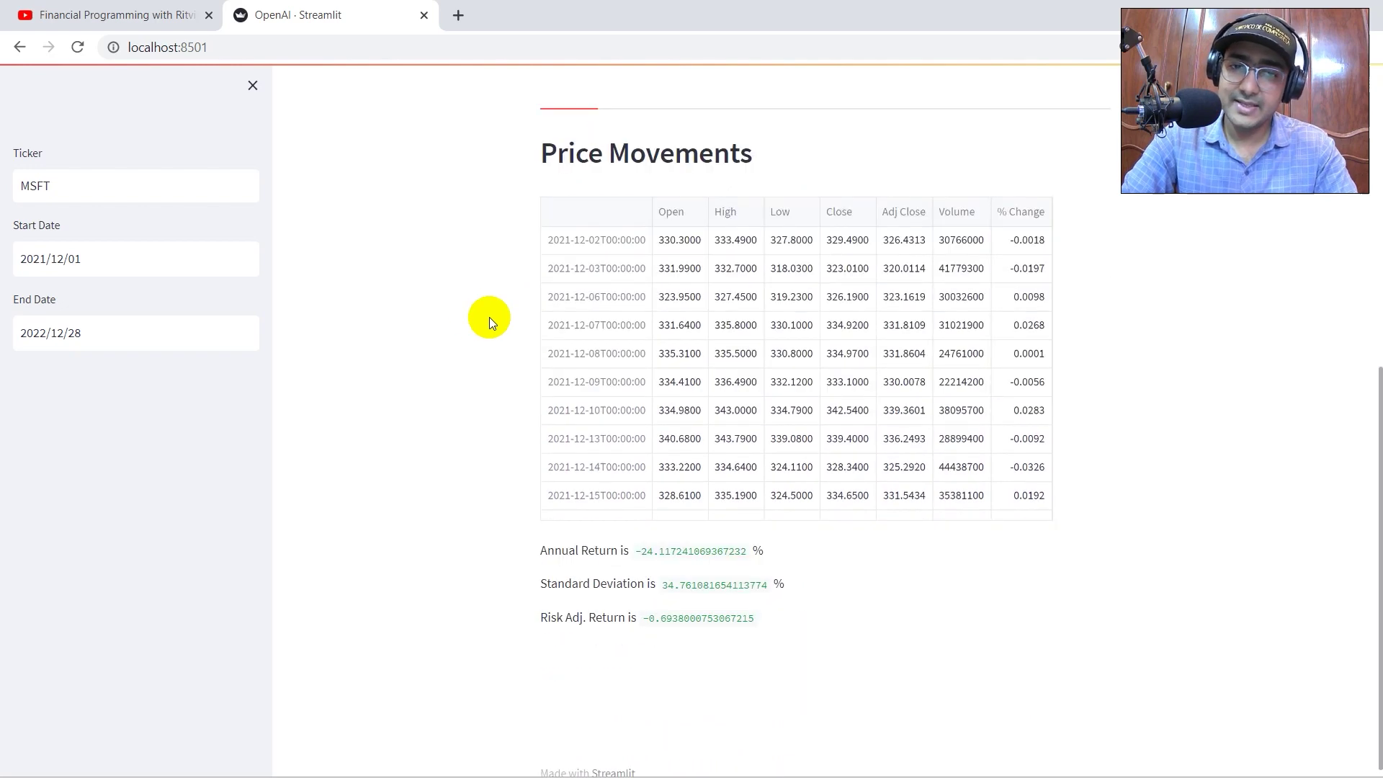
Browse Fundamental Data, Top 10 News and Pricing Data, ending on the empty OpenAI ChatGPT tab.
click(654, 291)
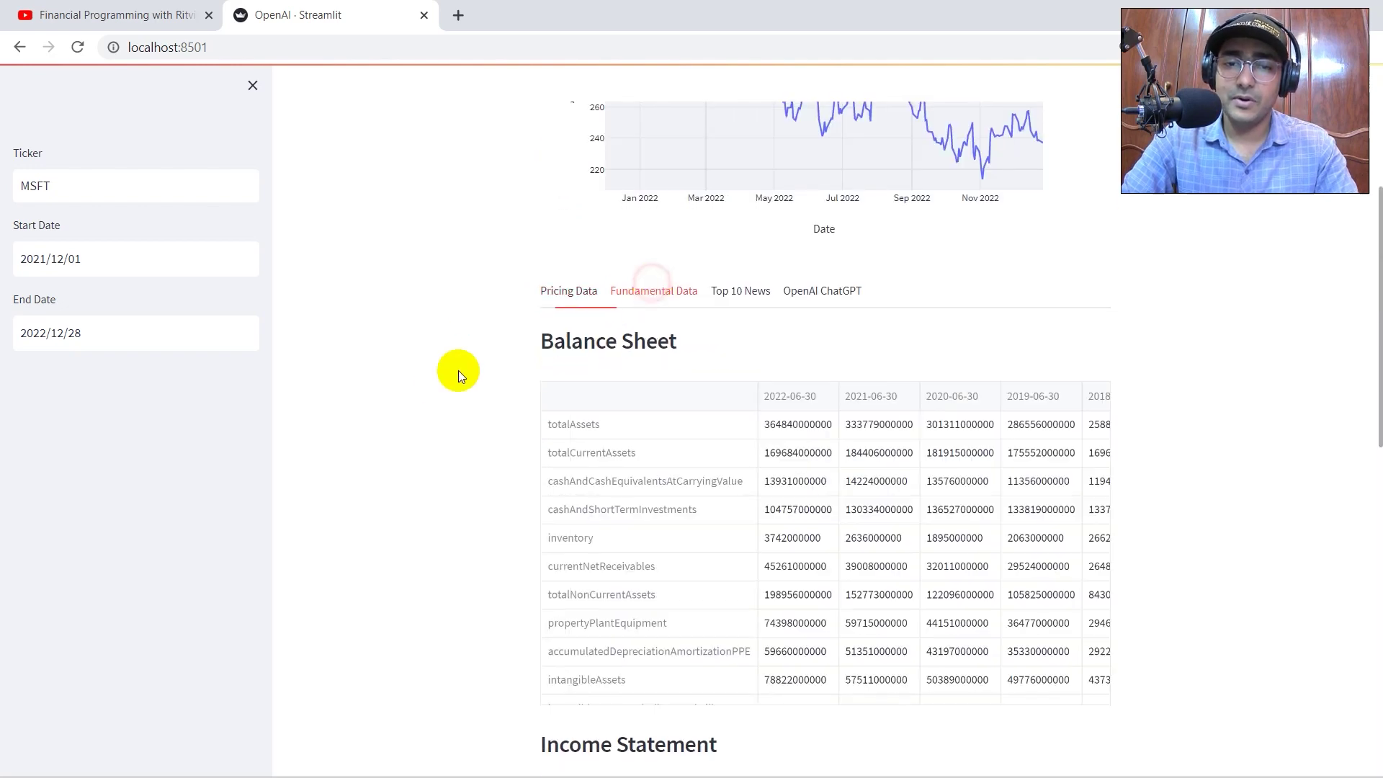
scroll(441, 383, down, 3)
scroll(441, 383, down, 2)
scroll(441, 382, down, 2)
scroll(441, 383, up, 3)
scroll(441, 383, up, 3)
scroll(441, 383, up, 1)
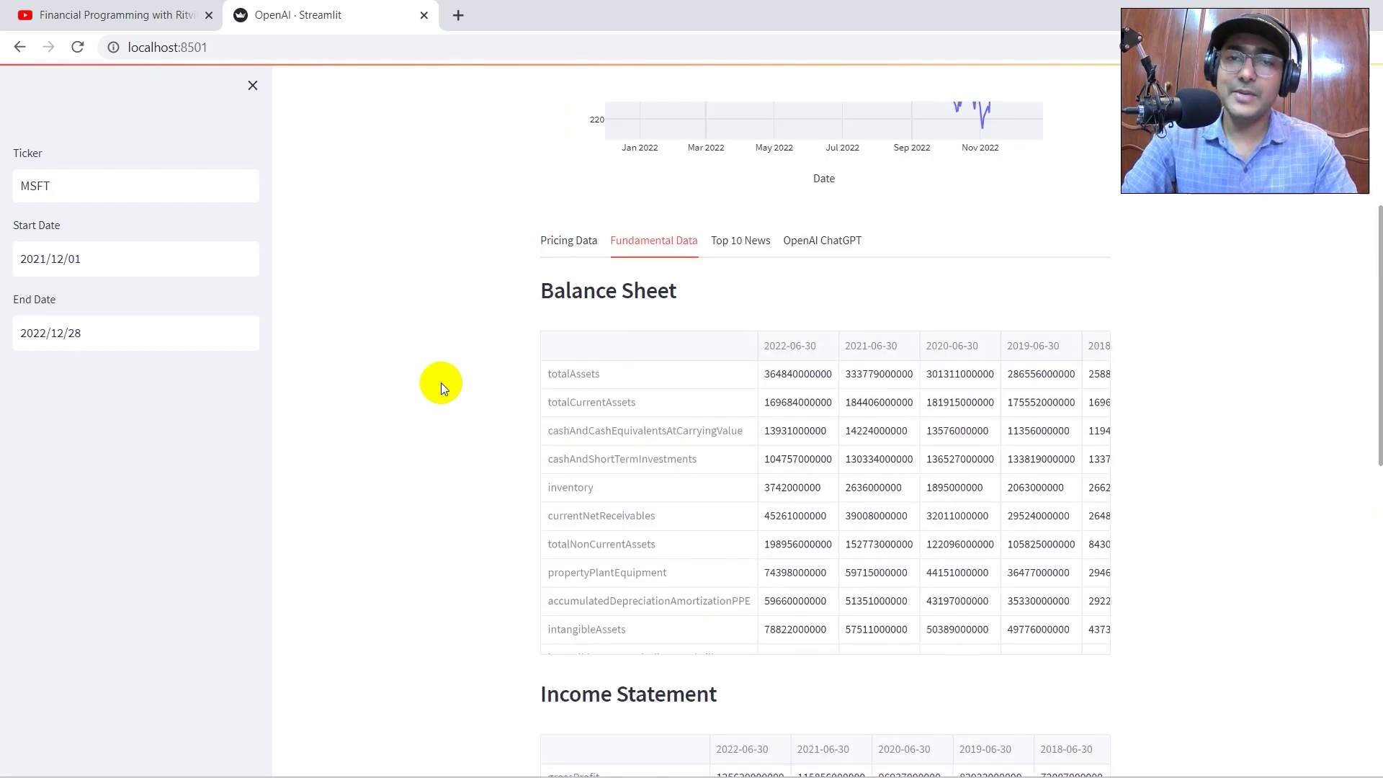
click(720, 251)
scroll(349, 403, down, 4)
scroll(348, 404, up, 2)
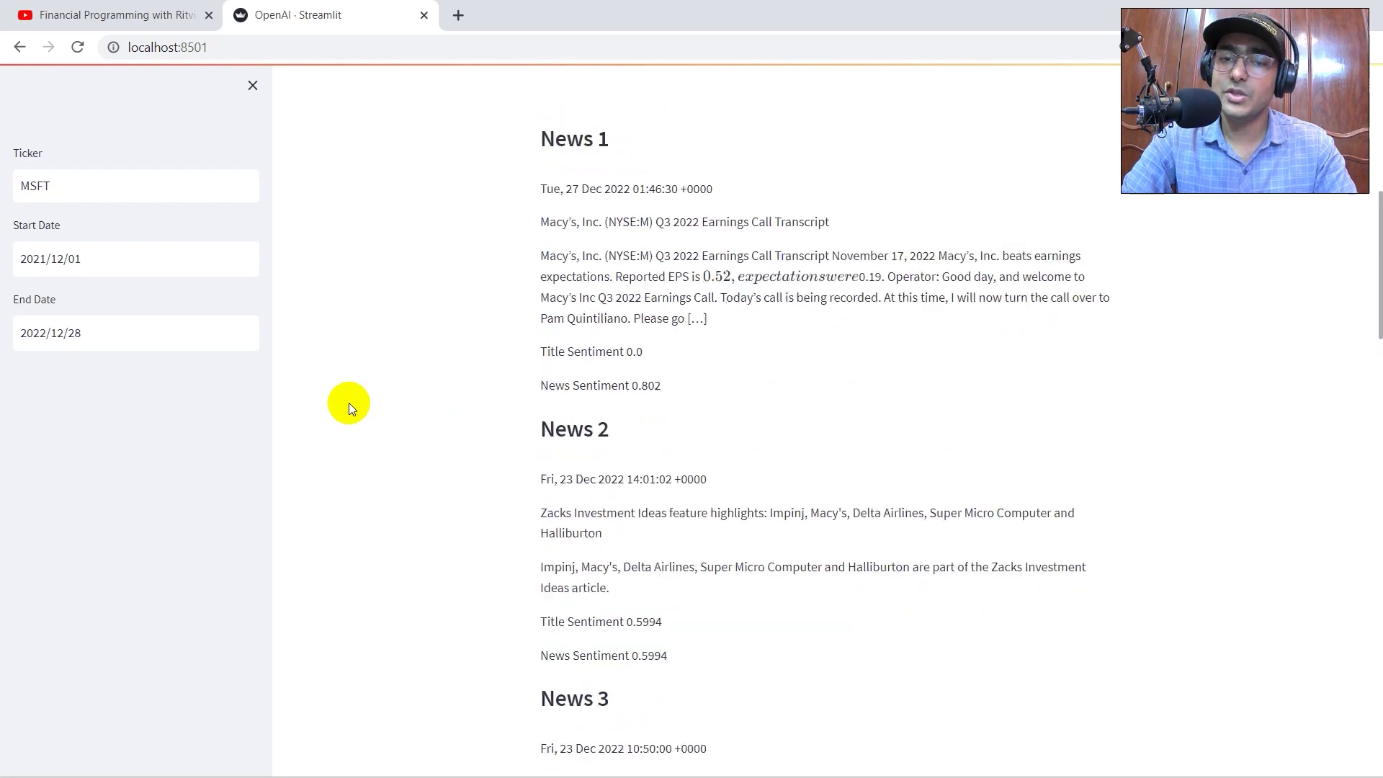
scroll(349, 403, down, 6)
scroll(349, 403, down, 12)
scroll(349, 404, up, 15)
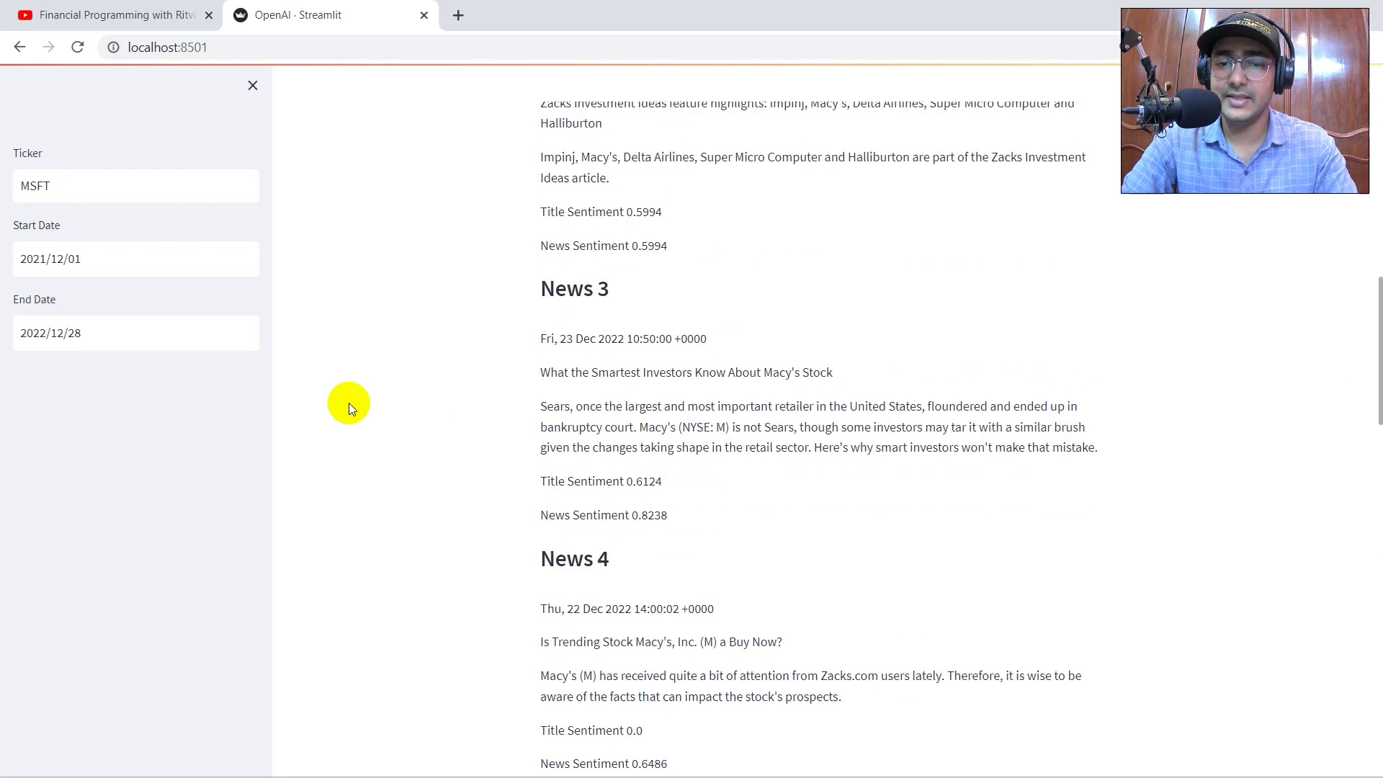
scroll(350, 403, up, 6)
scroll(349, 402, up, 2)
click(556, 566)
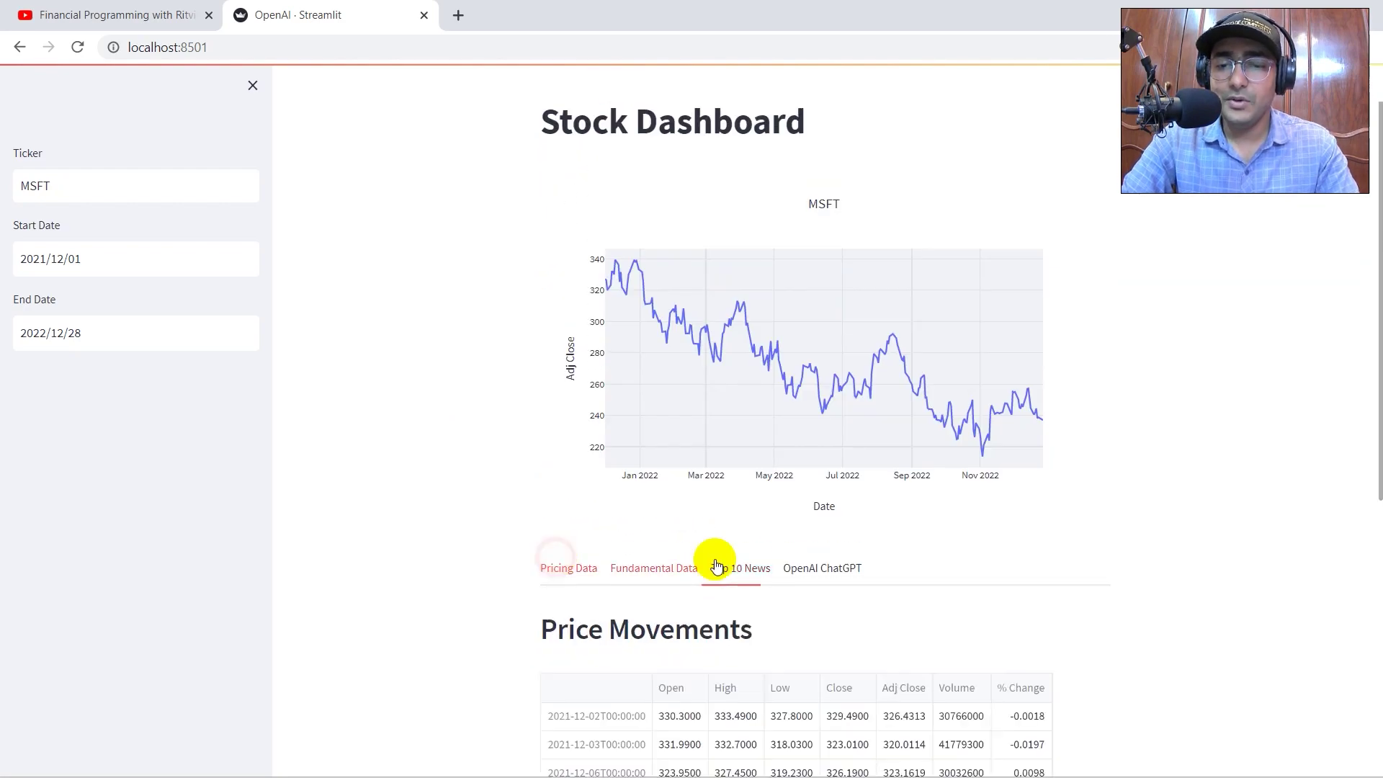
click(793, 565)
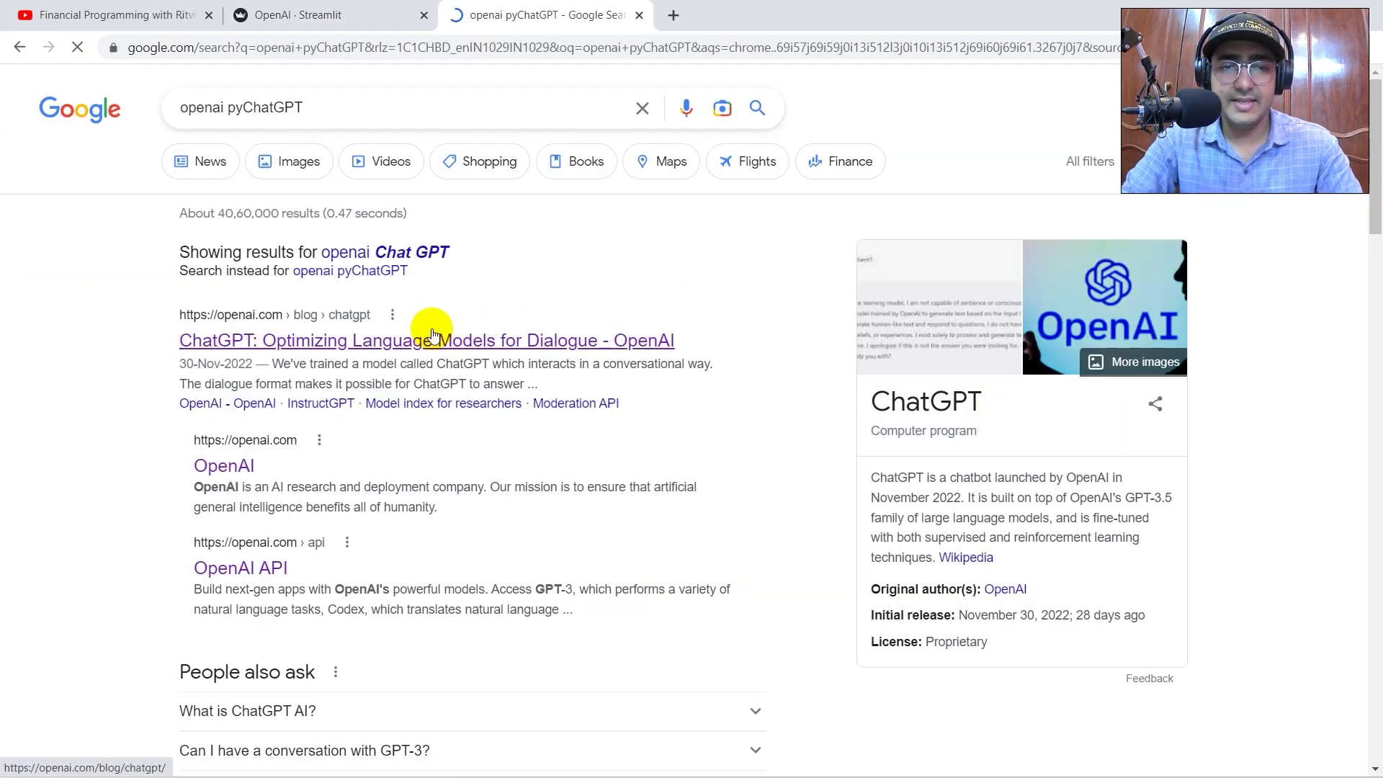
Launch ChatGPT from its blog post, log in, and search Google for 'pyChatGPT python'.
click(431, 330)
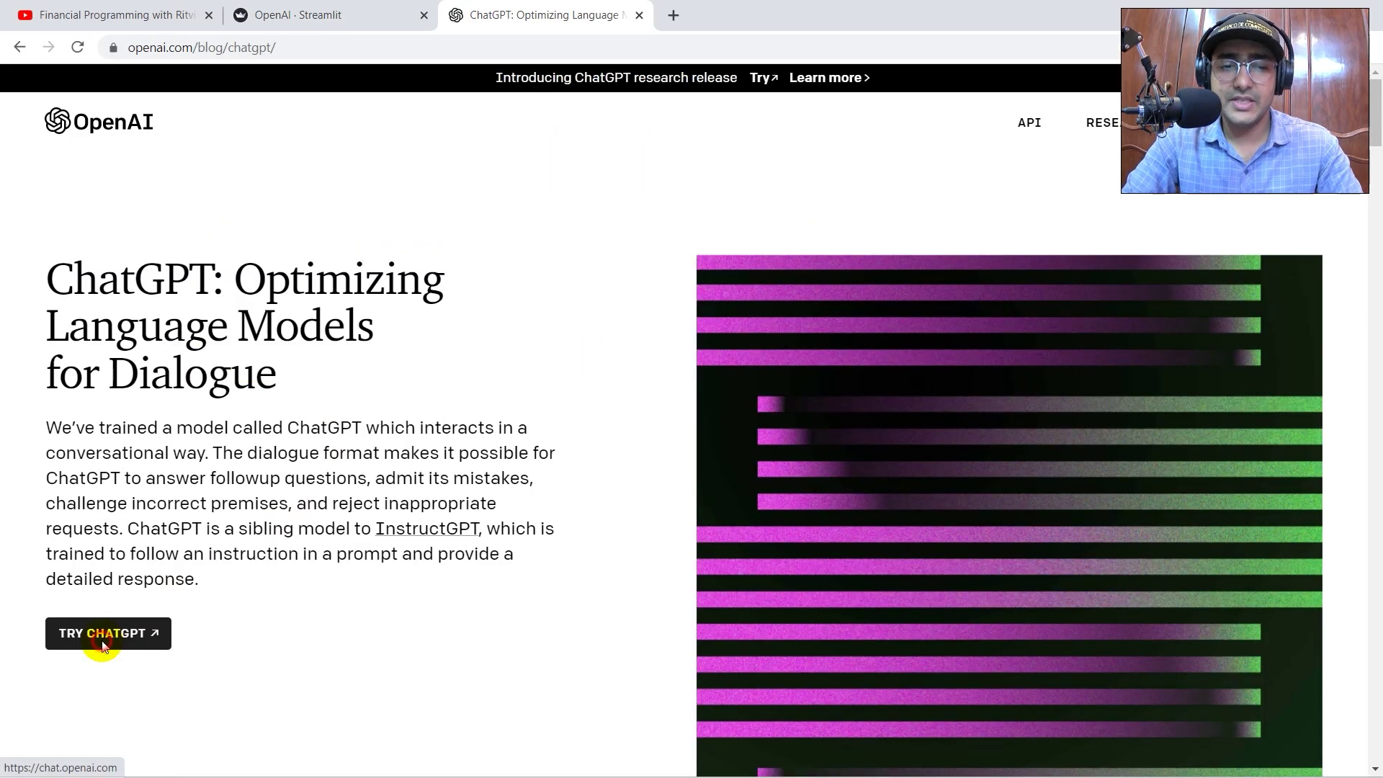
click(101, 641)
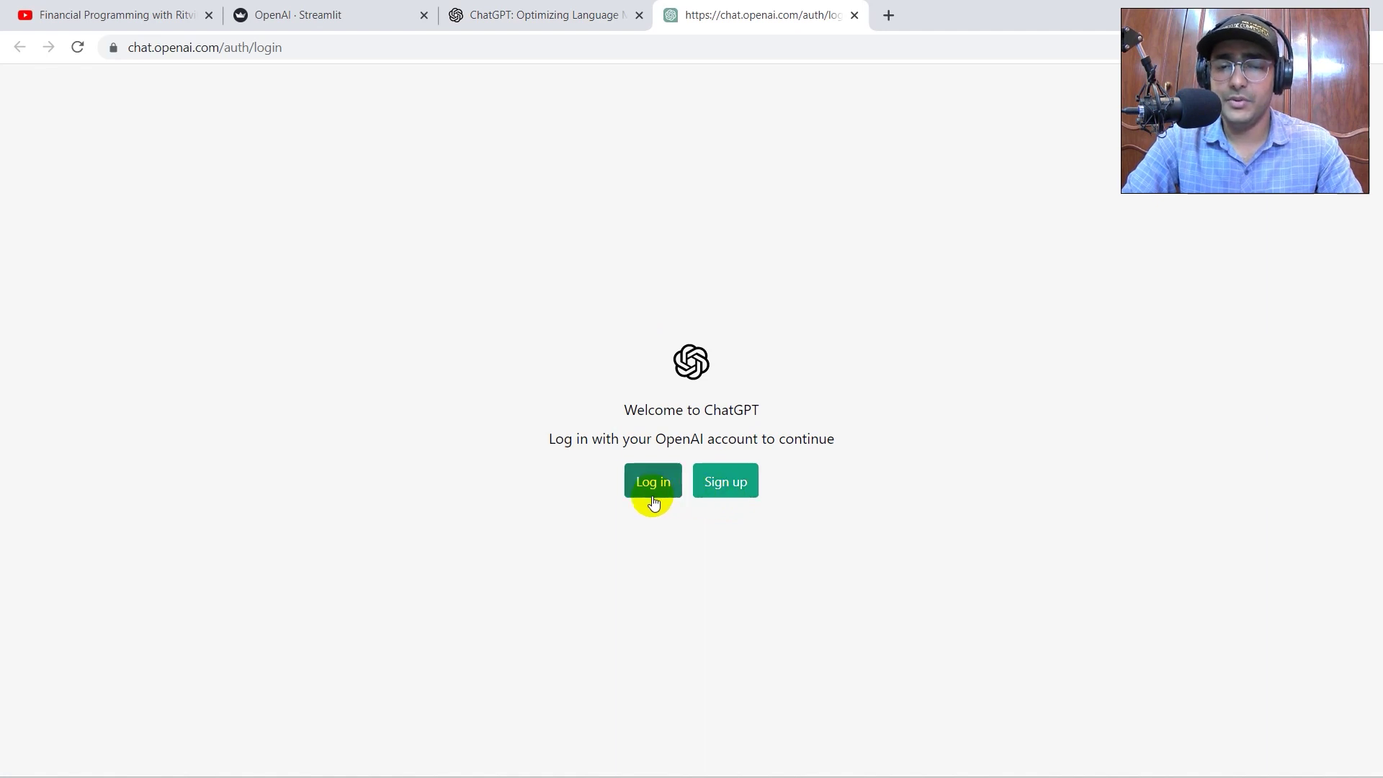
click(653, 486)
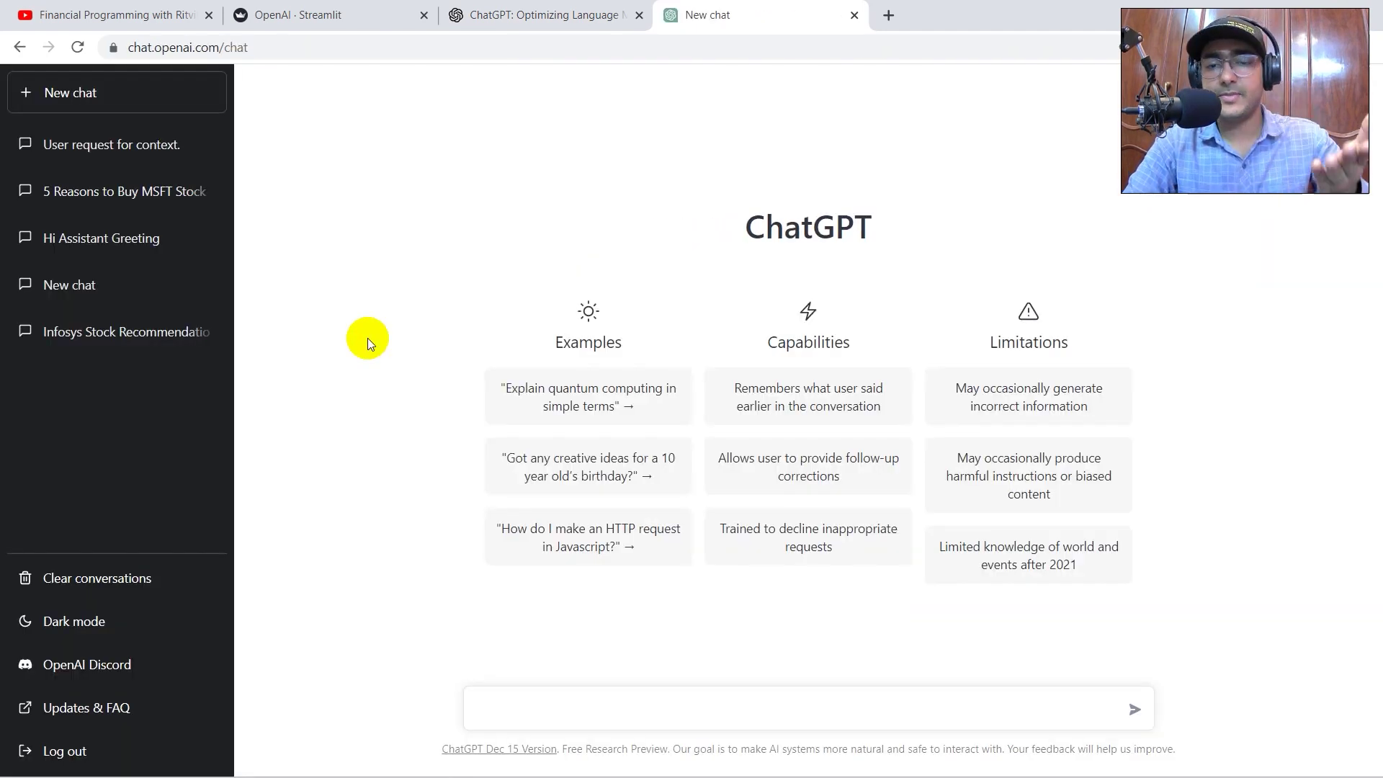
click(562, 708)
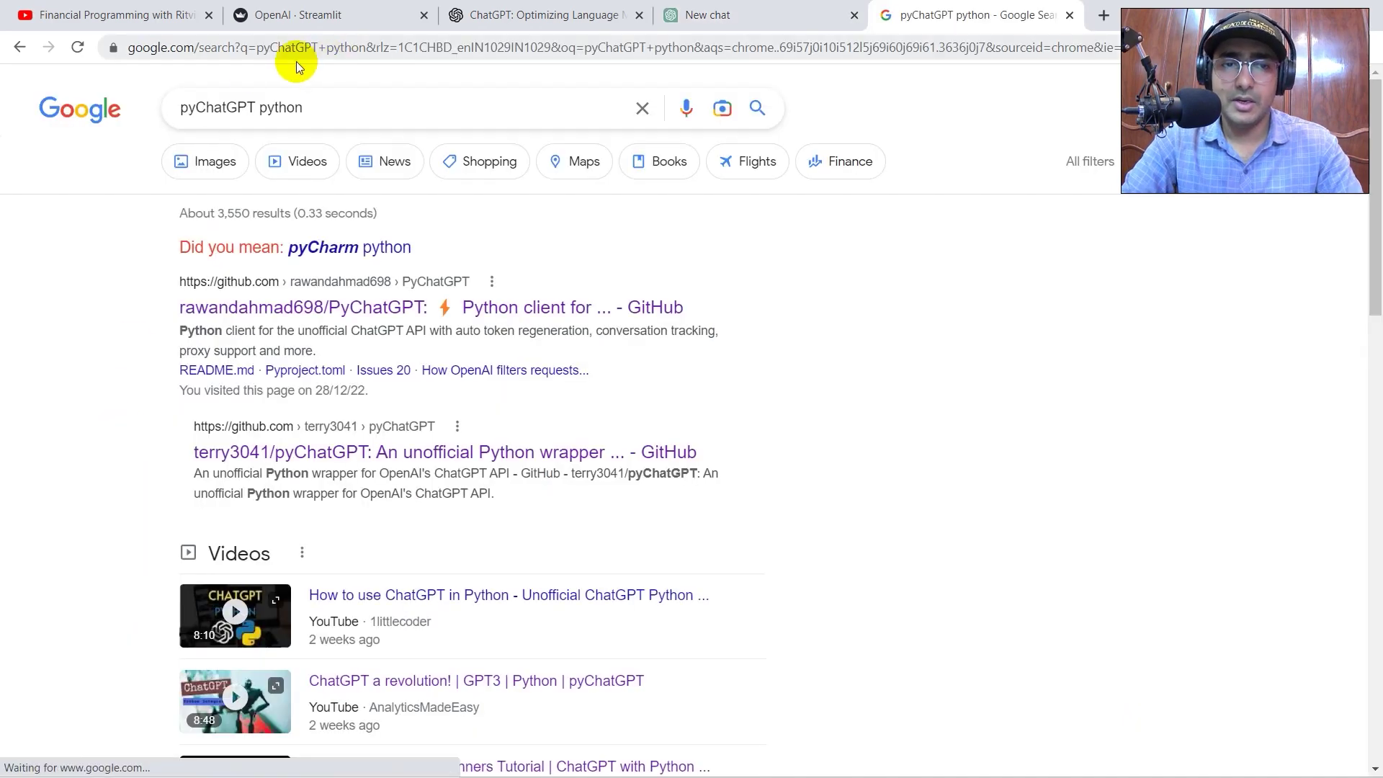
scroll(394, 415, down, 1)
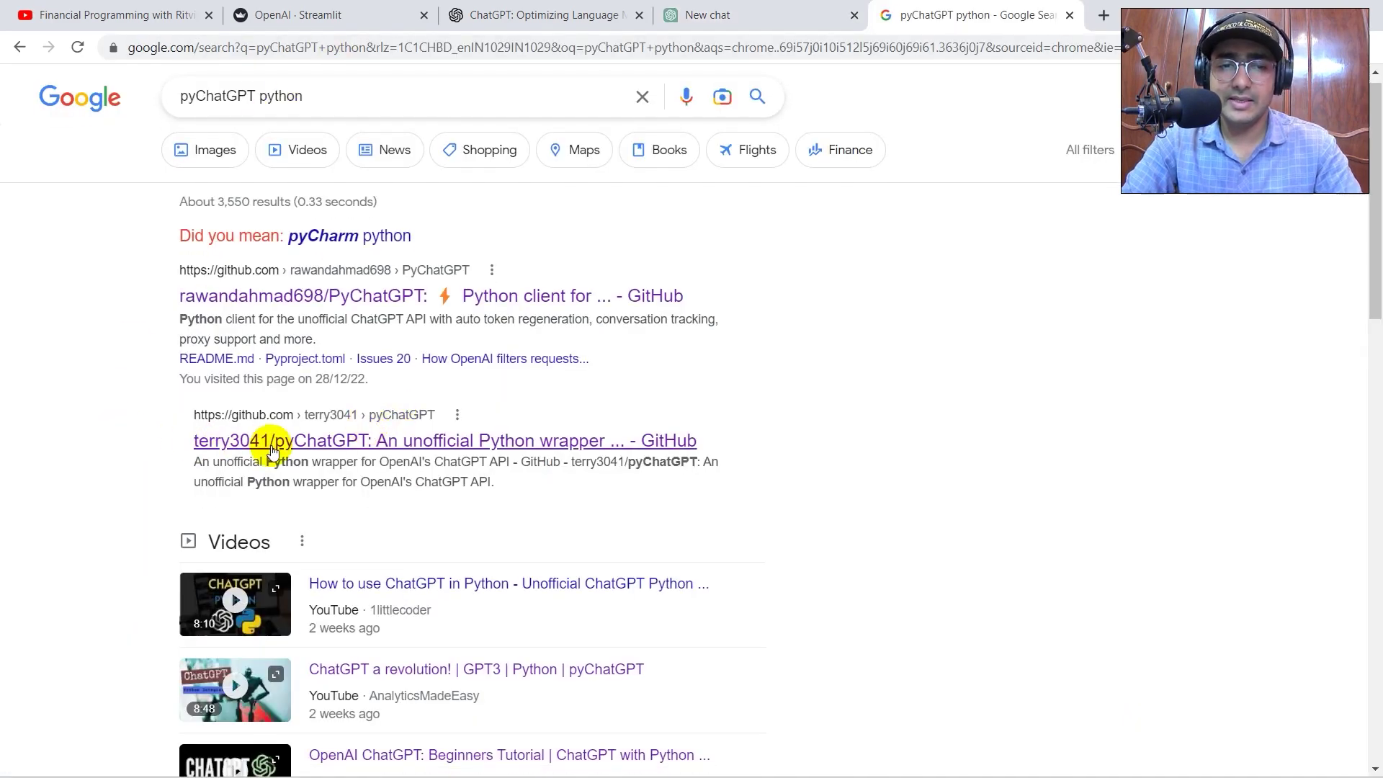
Open the terry3041/pyChatGPT repository and copy its 'pip install -U pyChatGPT' line.
click(206, 442)
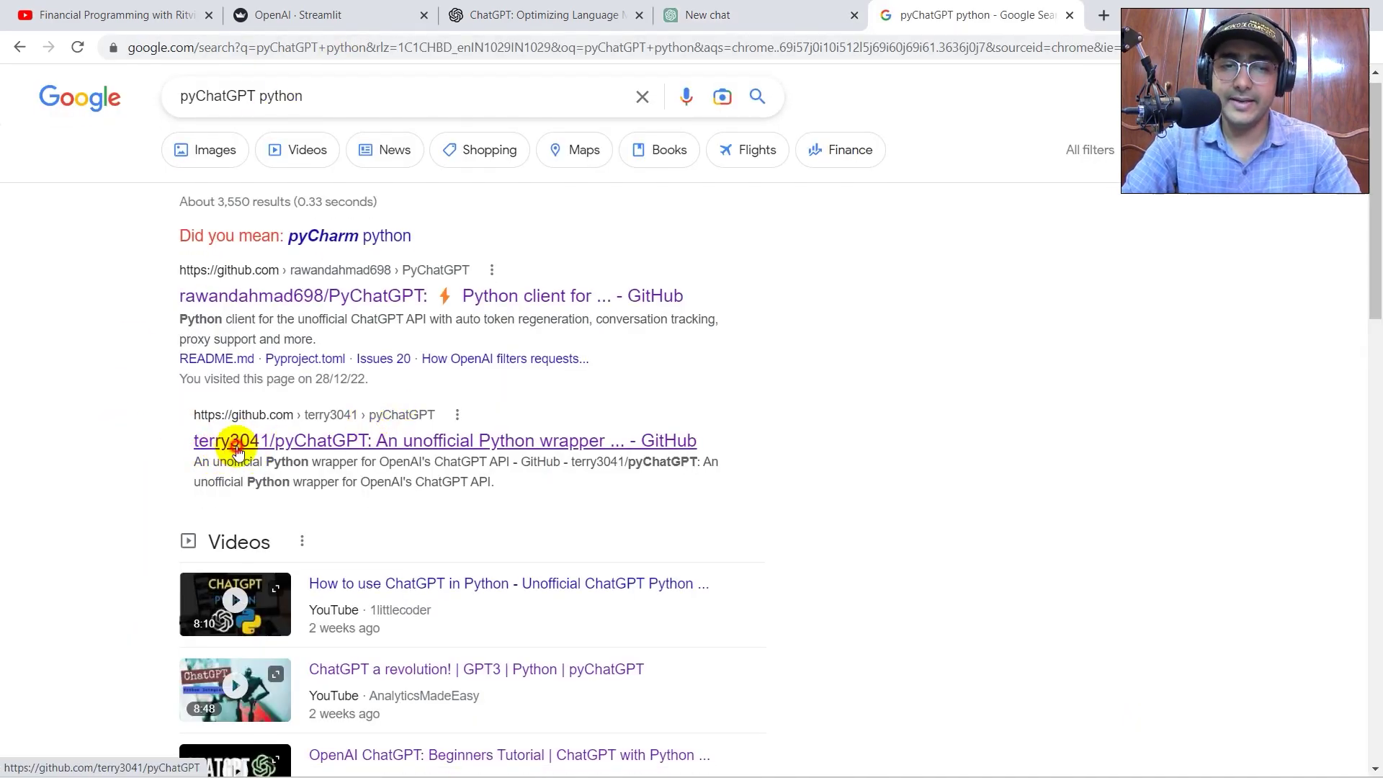
scroll(429, 519, down, 3)
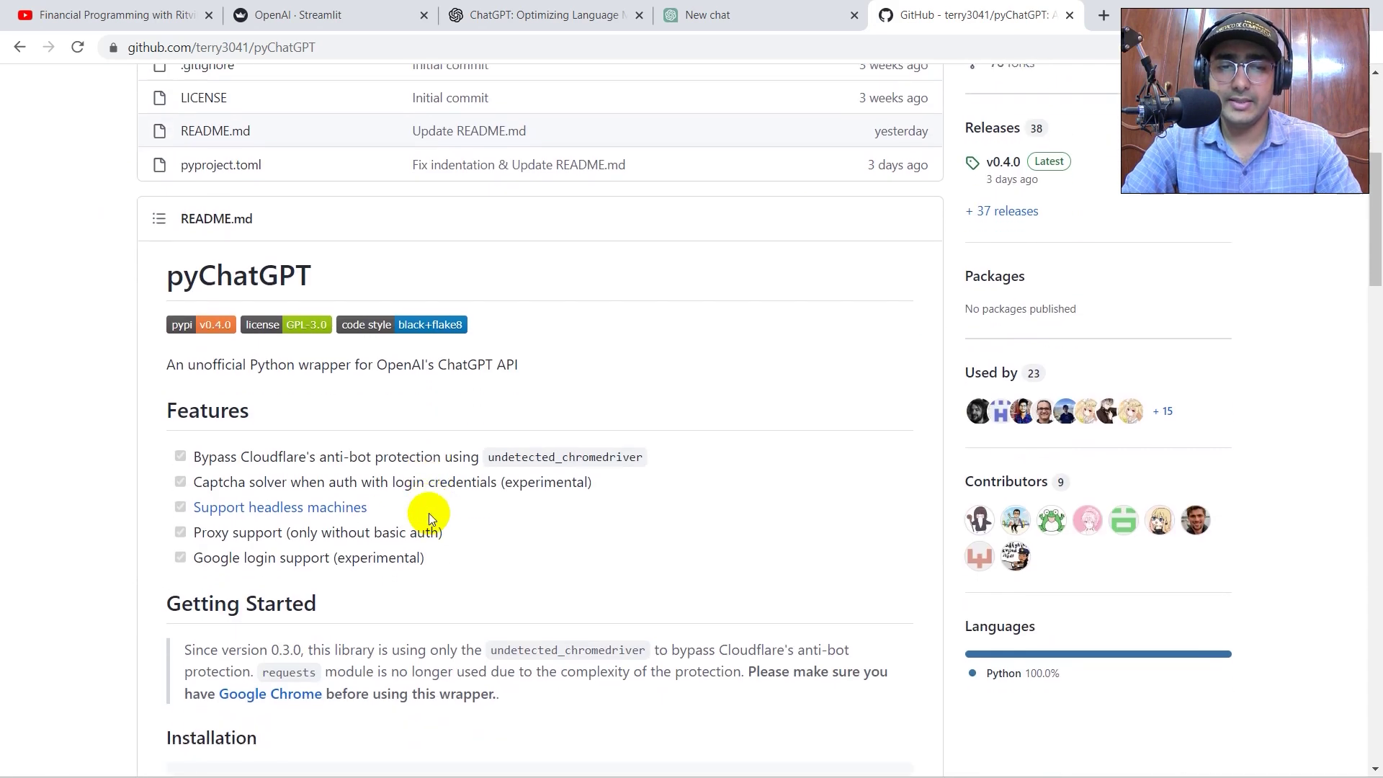
scroll(426, 519, down, 4)
drag(353, 326, 165, 334)
key(ctrl+c)
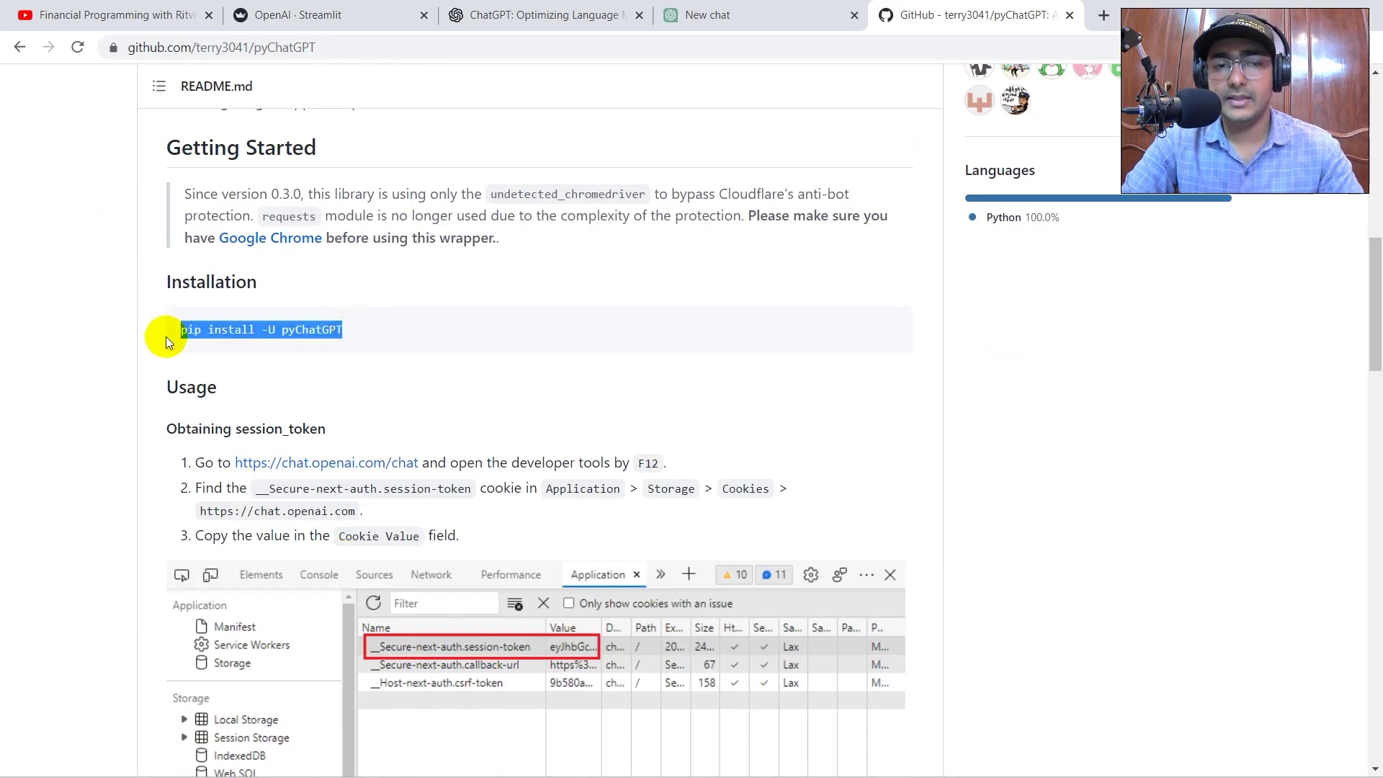
click(382, 357)
Run 'pip install -U pyChatGPT' in Command Prompt, then leave the window.
key(super)
text(comm)
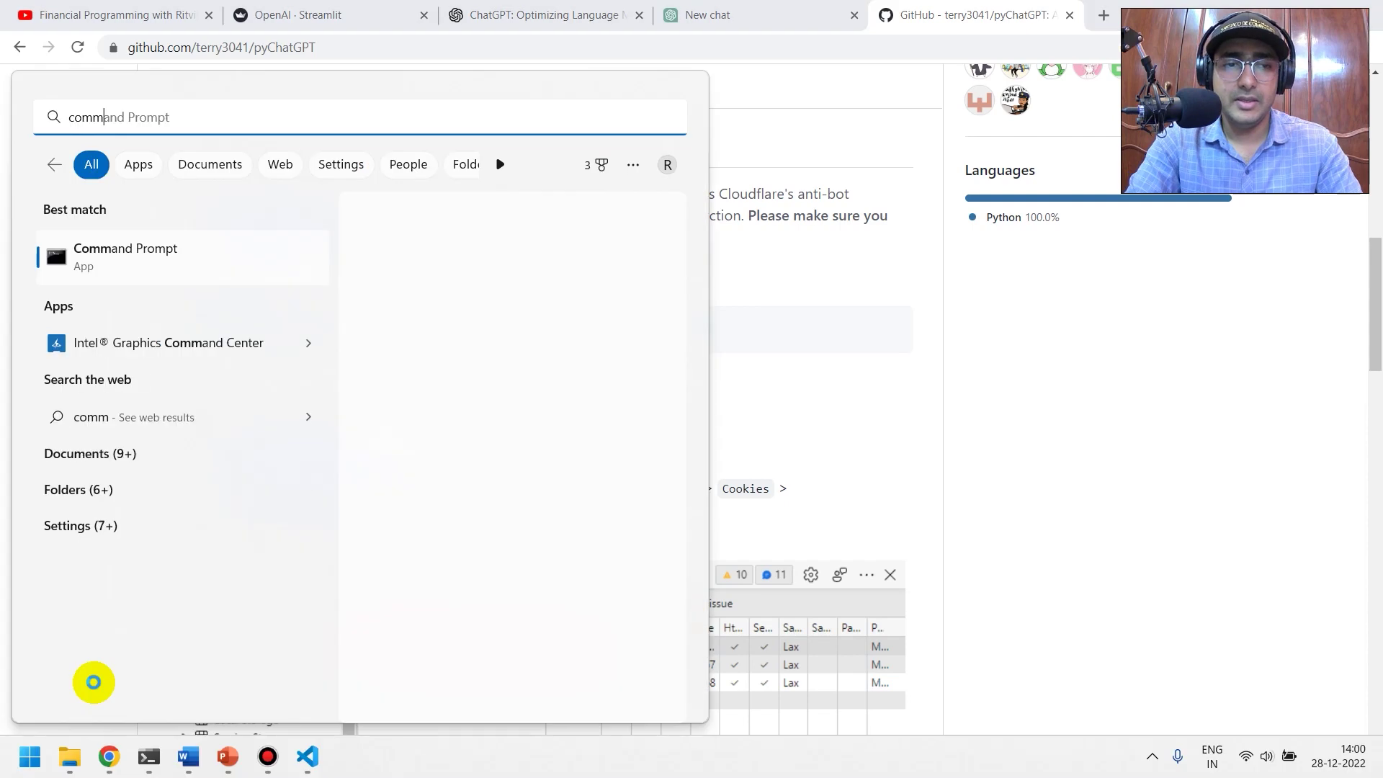
key(Return)
key(ctrl+v)
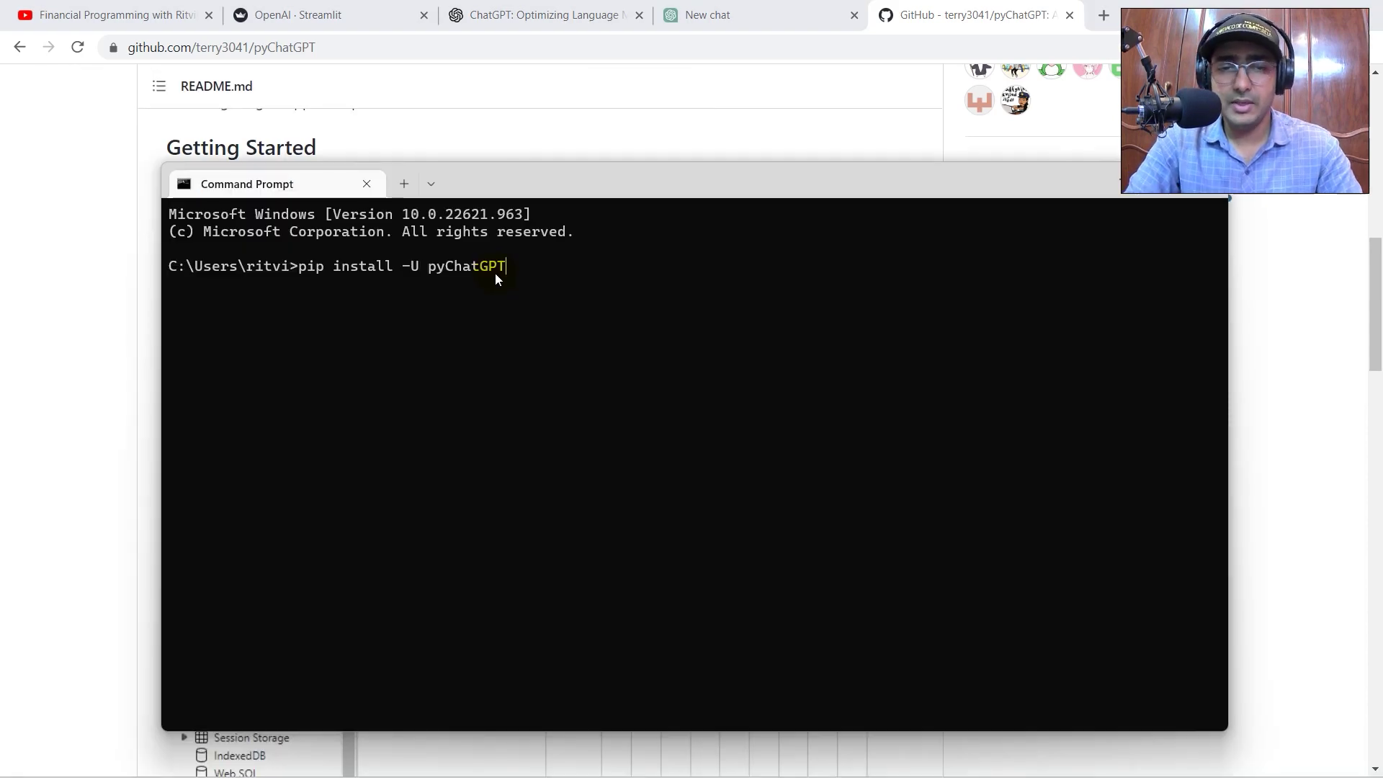
key(Return)
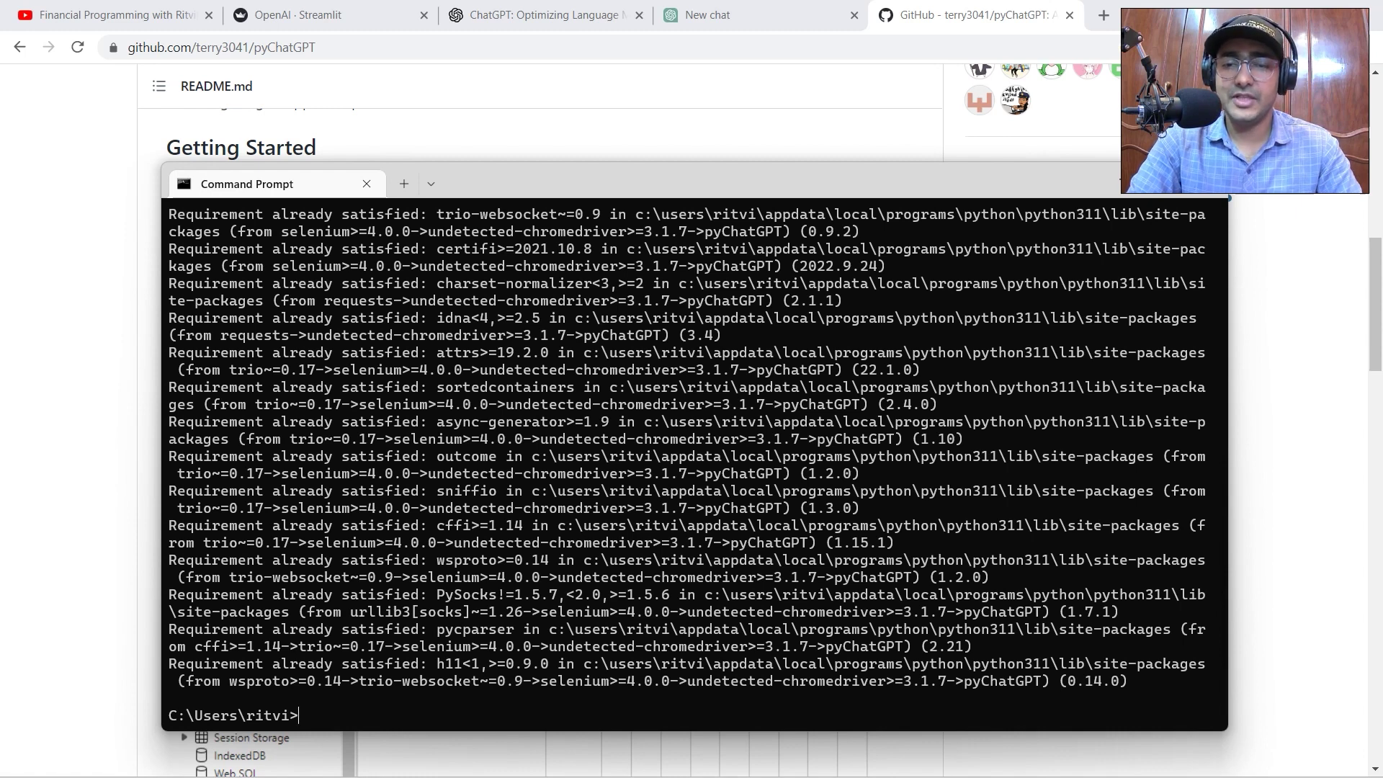
key(alt+Tab)
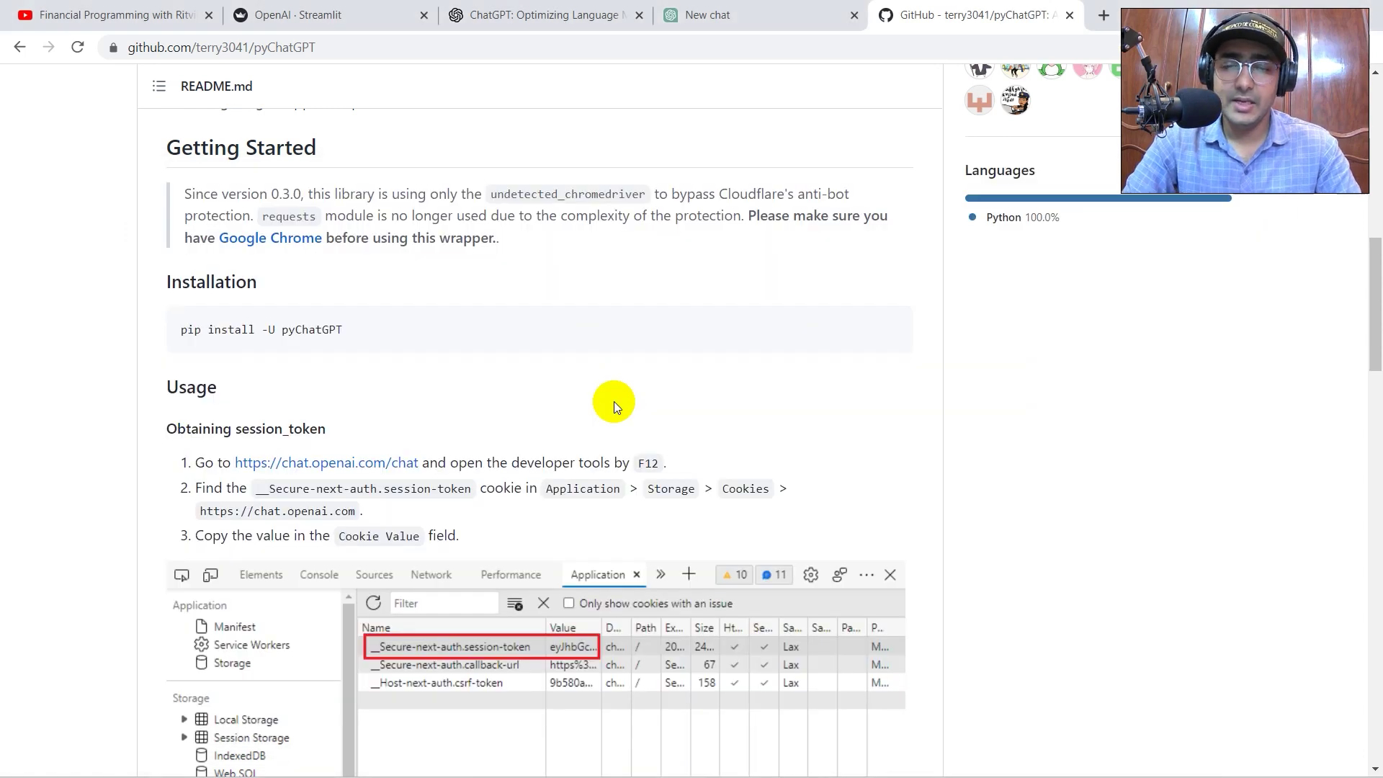
Paste 'from pyChatGPT import ChatGPT' at the end of OpenAI.py.
key(alt+Tab)
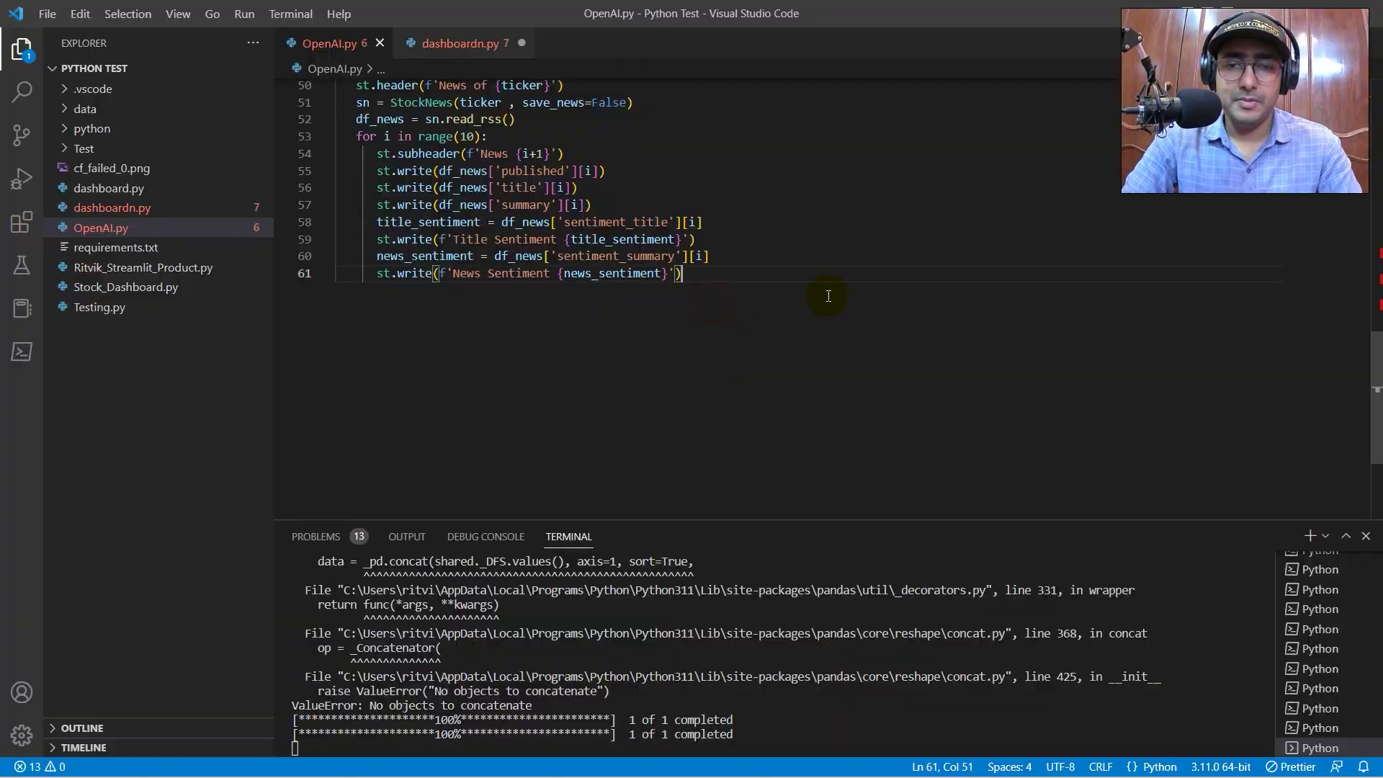
key(Return)
key(Return)
text(from pyChatGPT import ChatGPT)
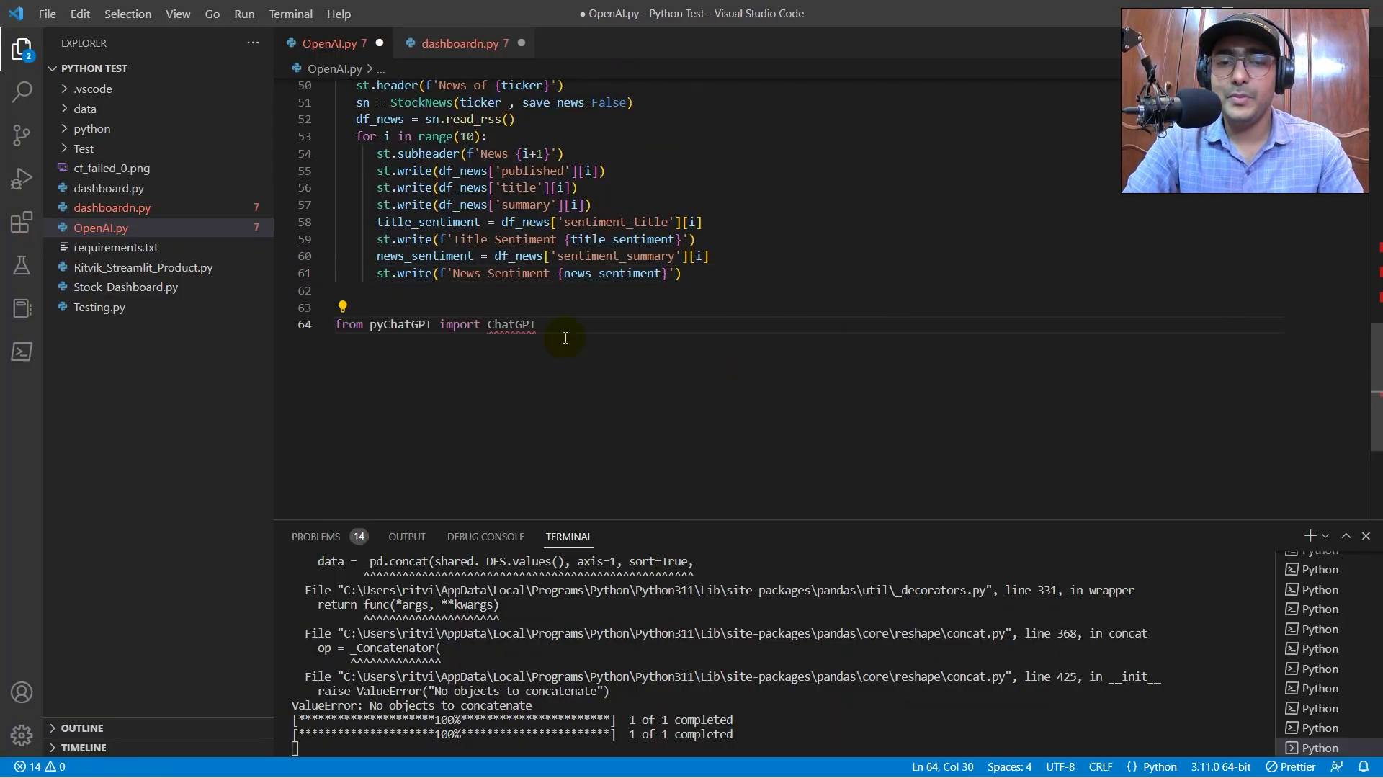
key(Return)
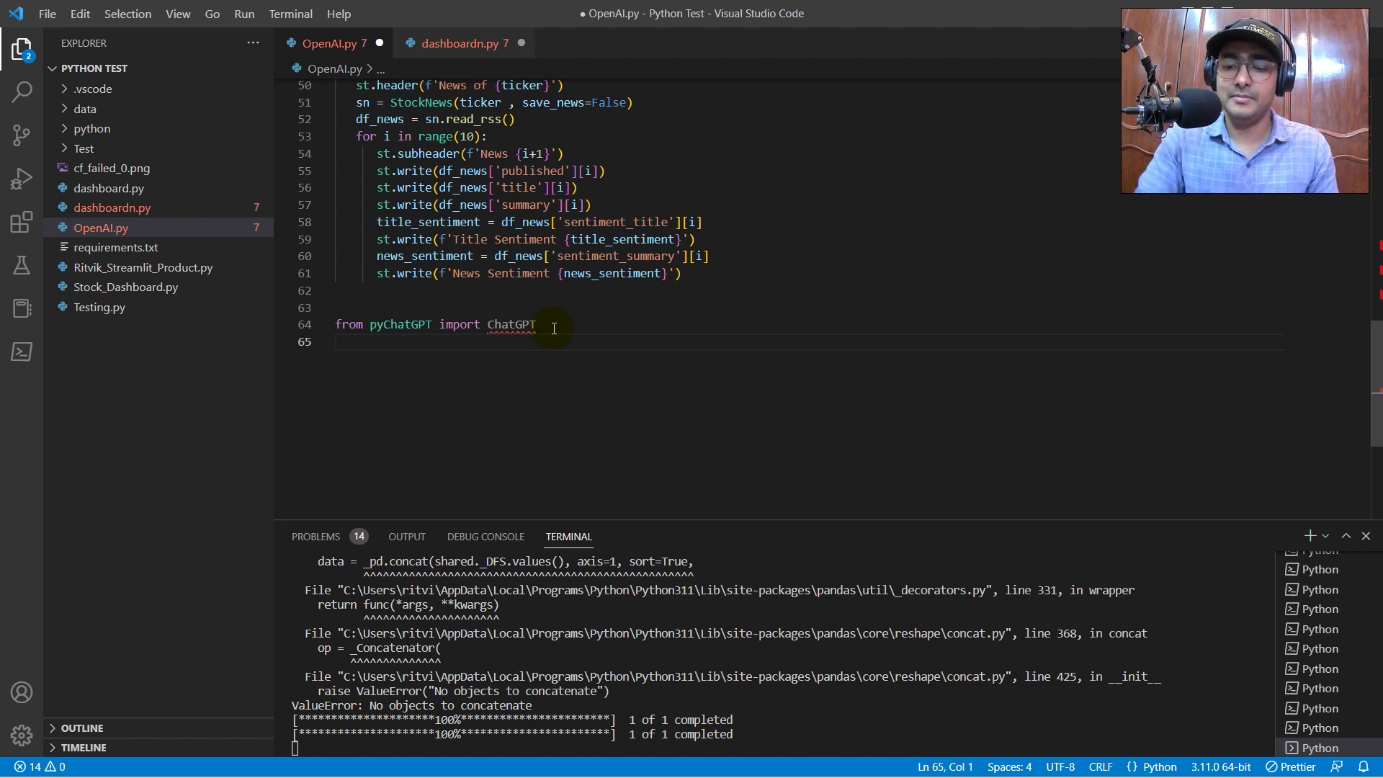
Remove the extra blank line and begin the session_token = ' assignment below the import.
key(Up)
key(BackSpace)
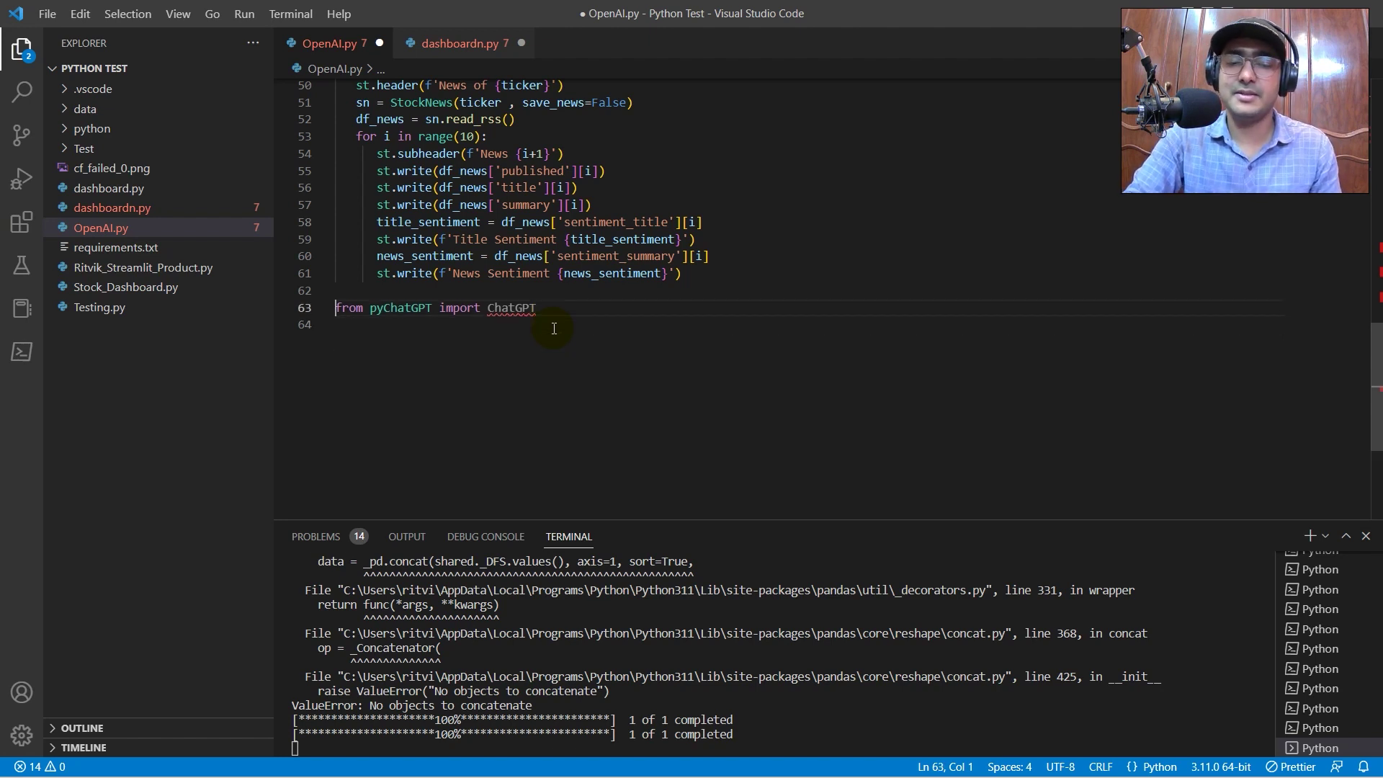
key(Down)
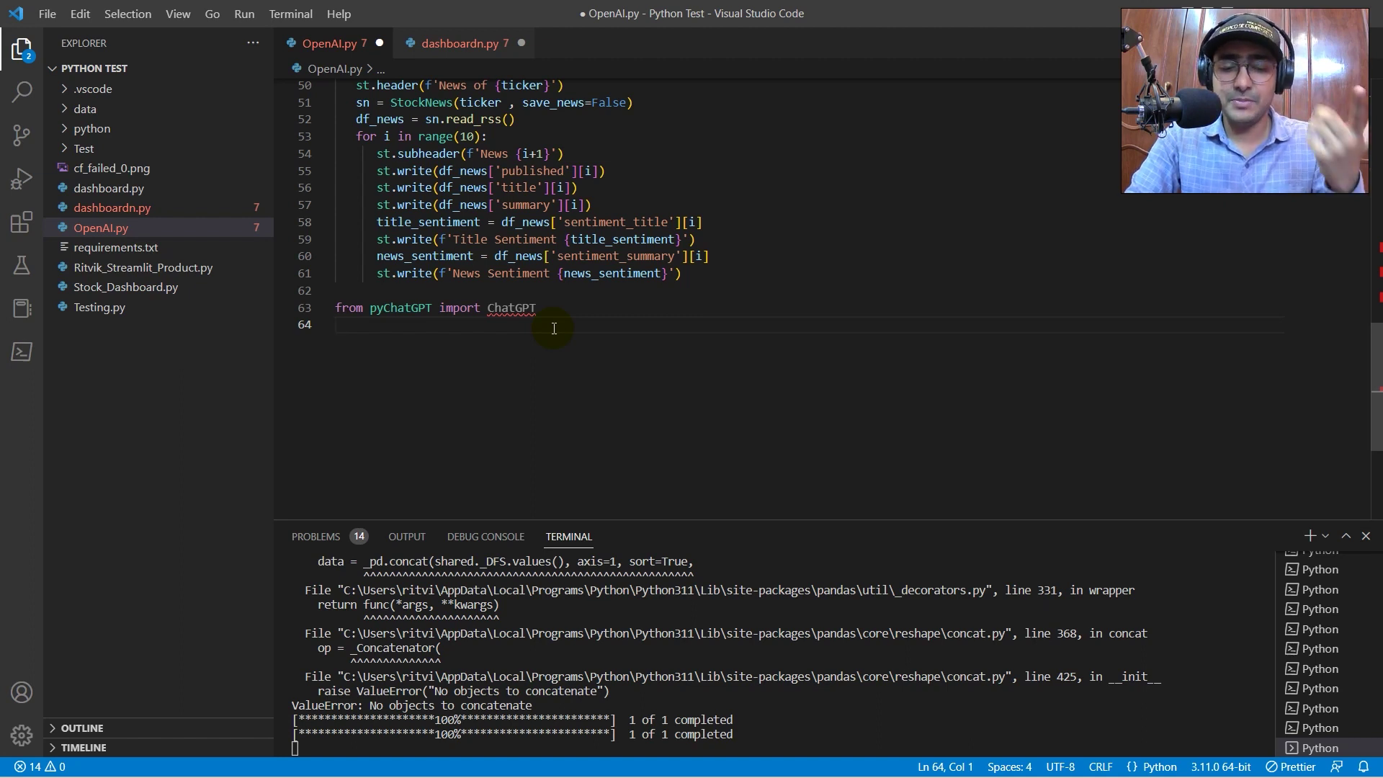
text(session_token = ')
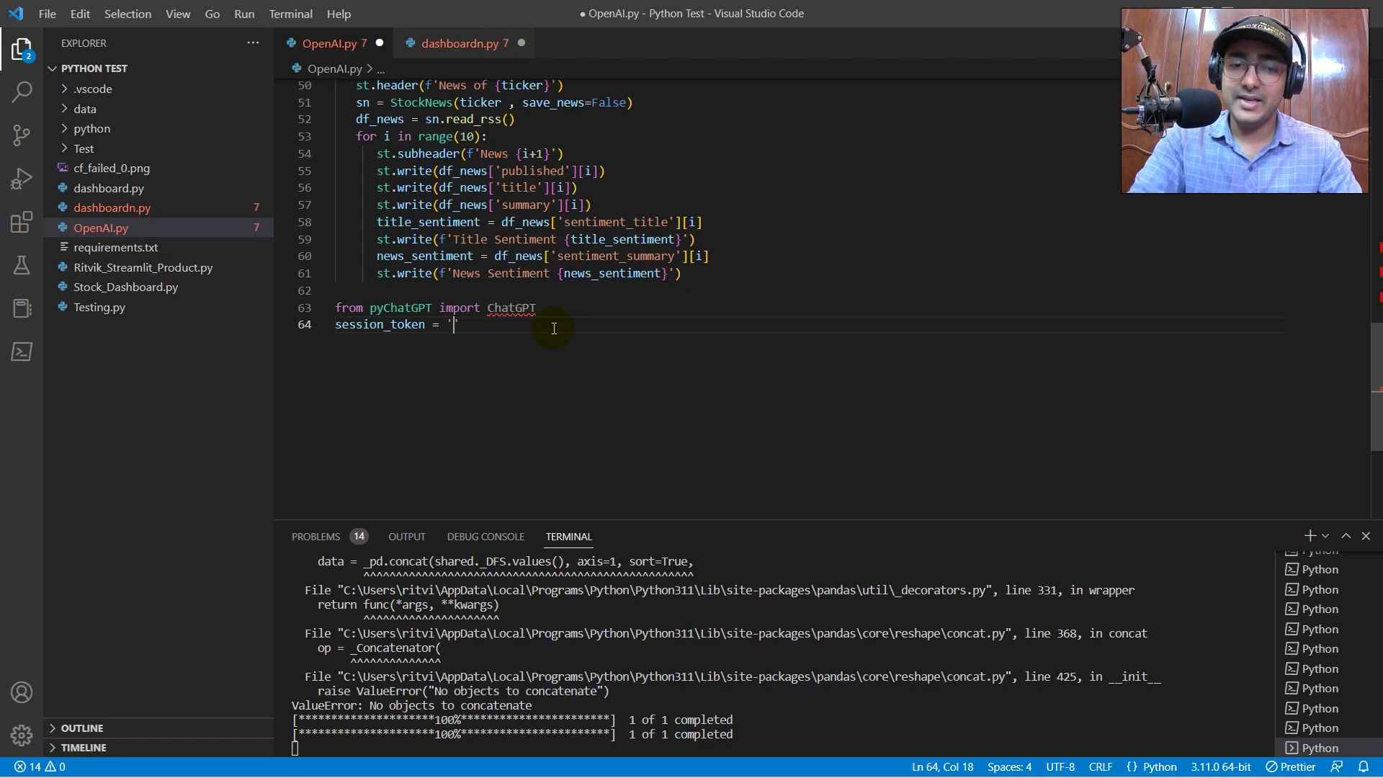
key(alt+Tab)
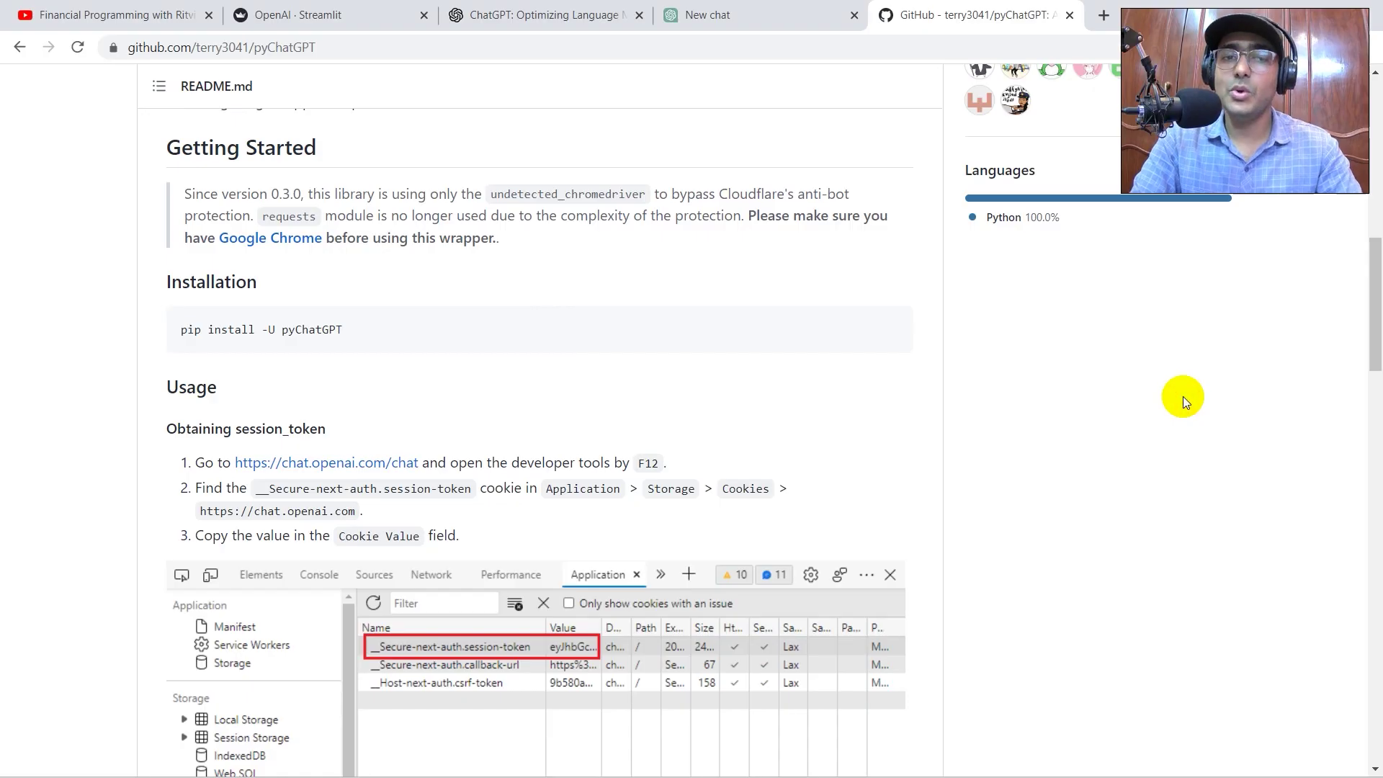
Open developer tools on the ChatGPT page and reveal the Application panel.
click(735, 15)
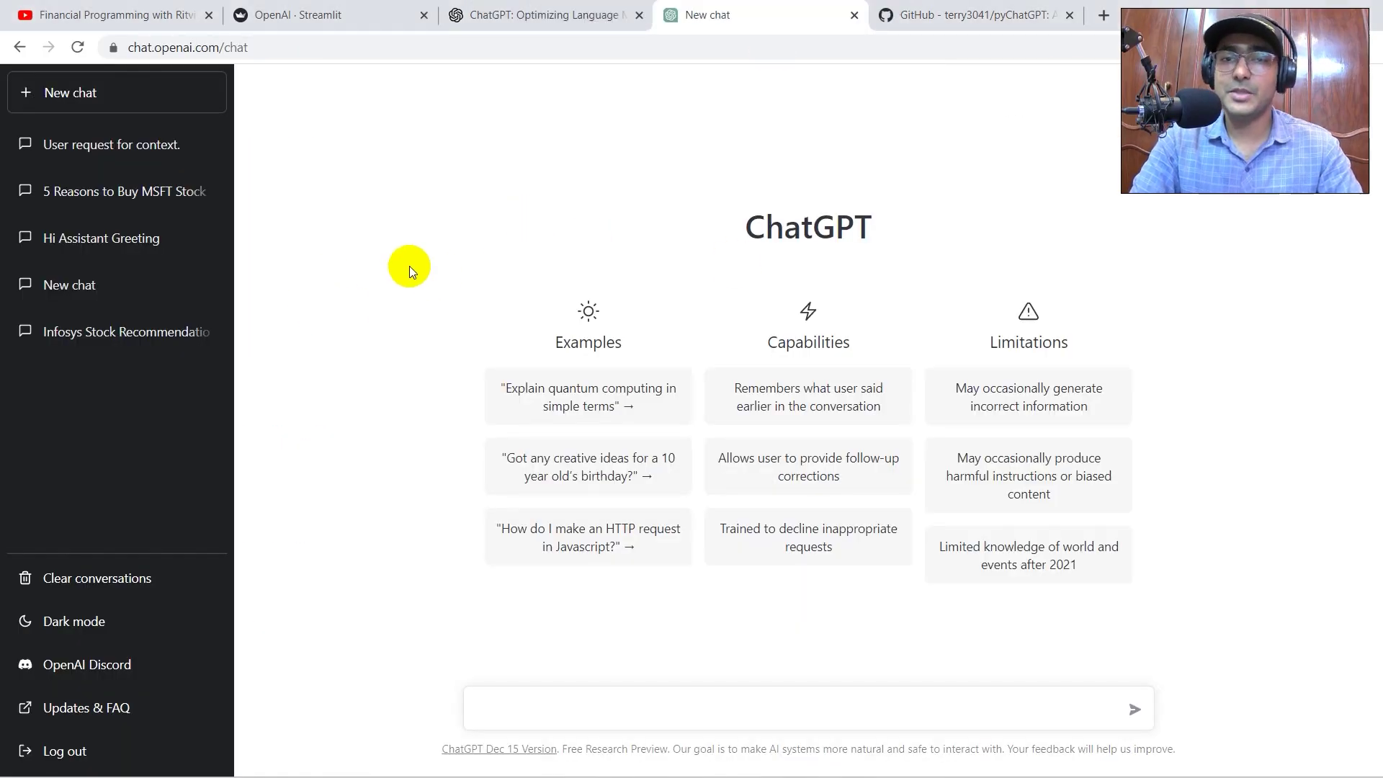
right_click(410, 265)
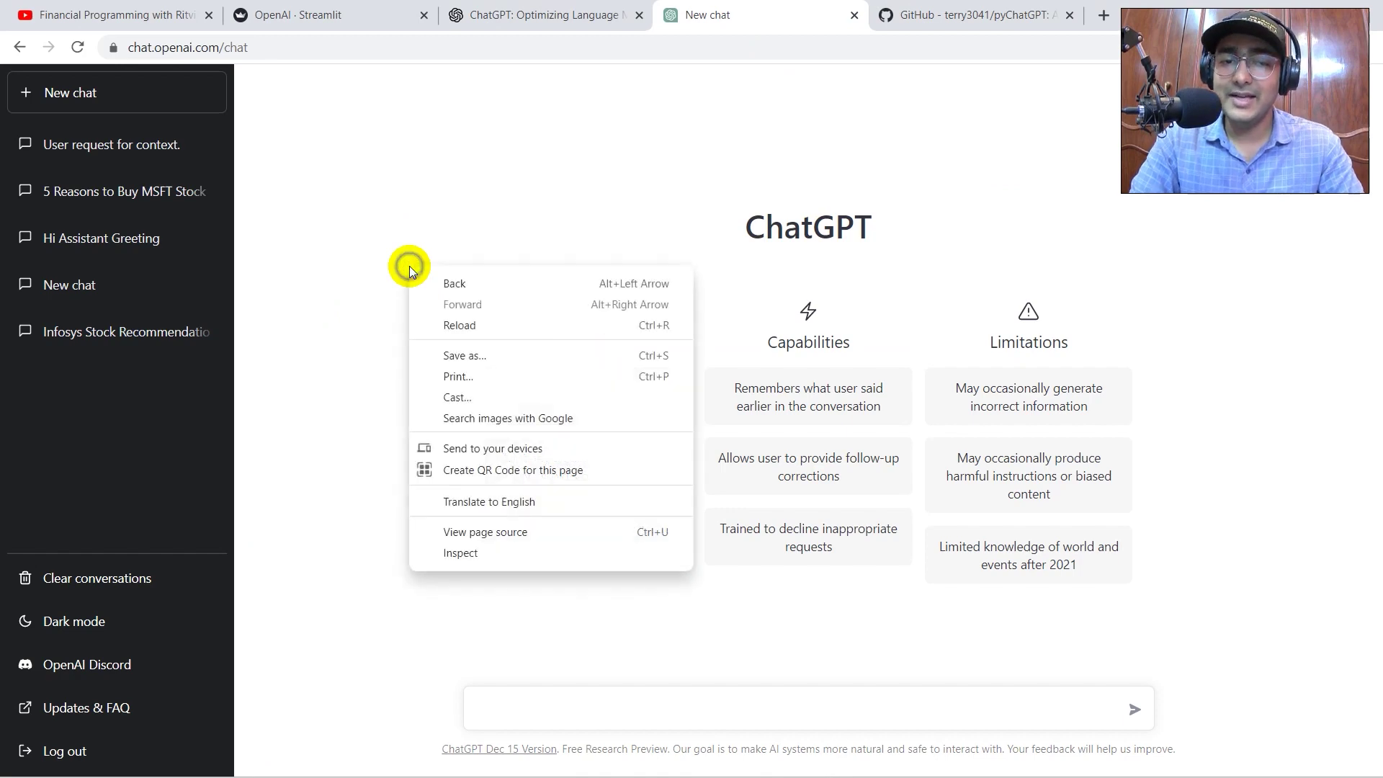
click(470, 561)
click(1197, 76)
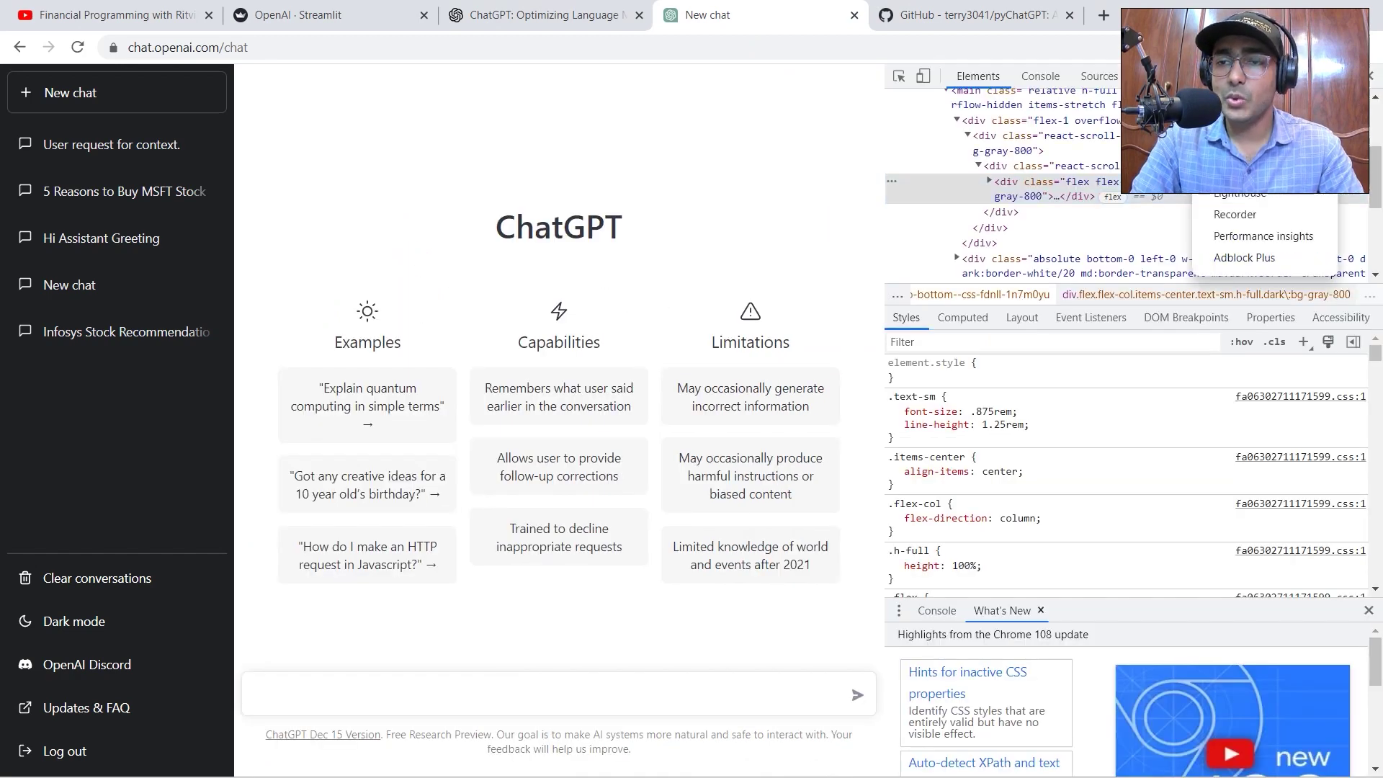
click(1242, 149)
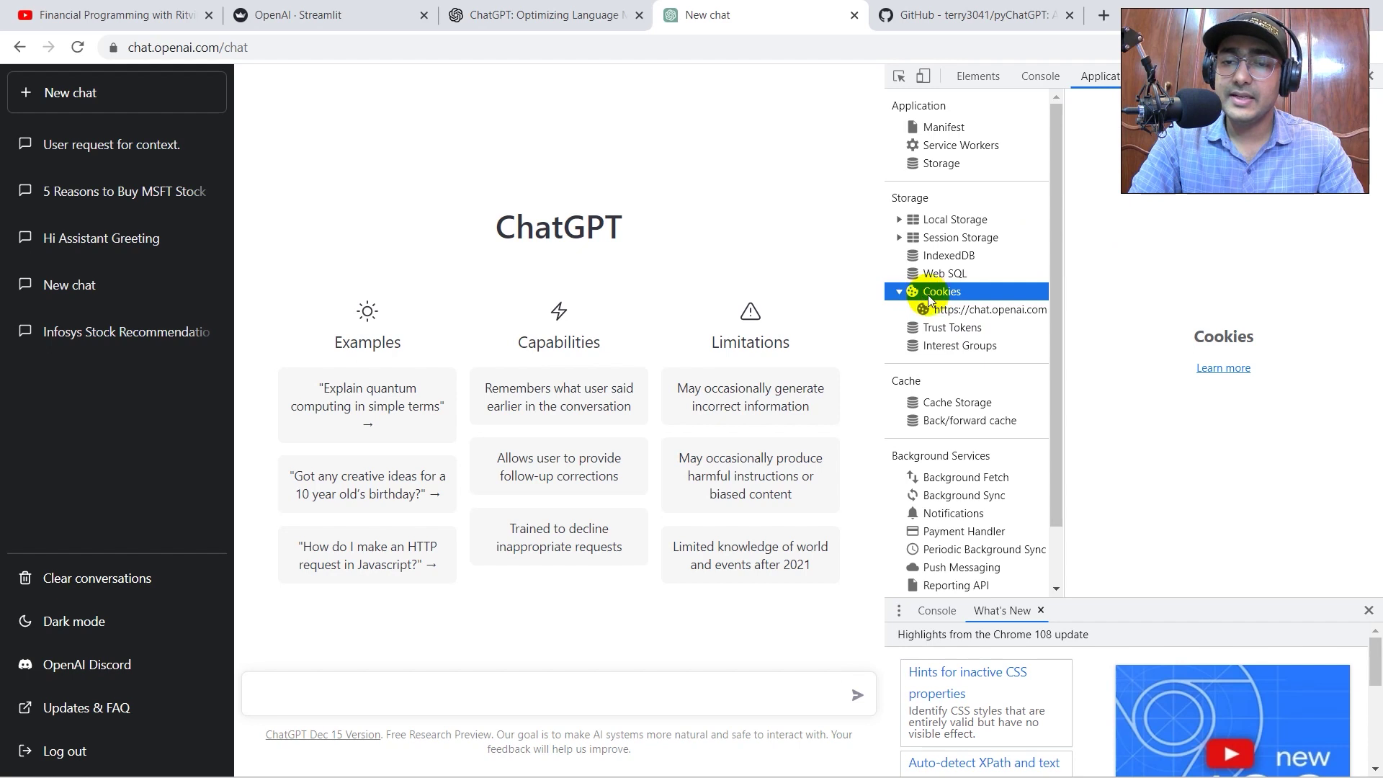
Select chat.openai.com's __Secure-next-auth.session-token cookie and expose its value.
click(953, 310)
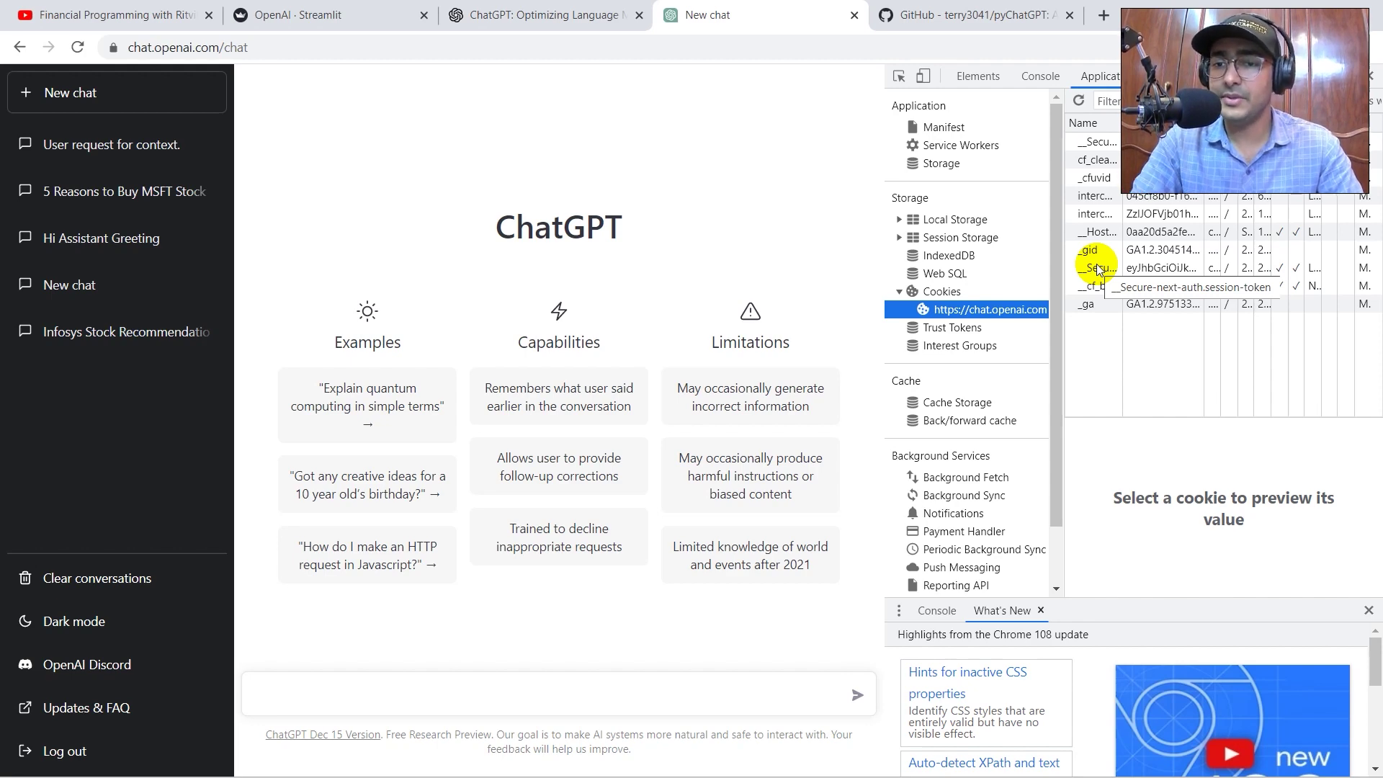
click(1154, 275)
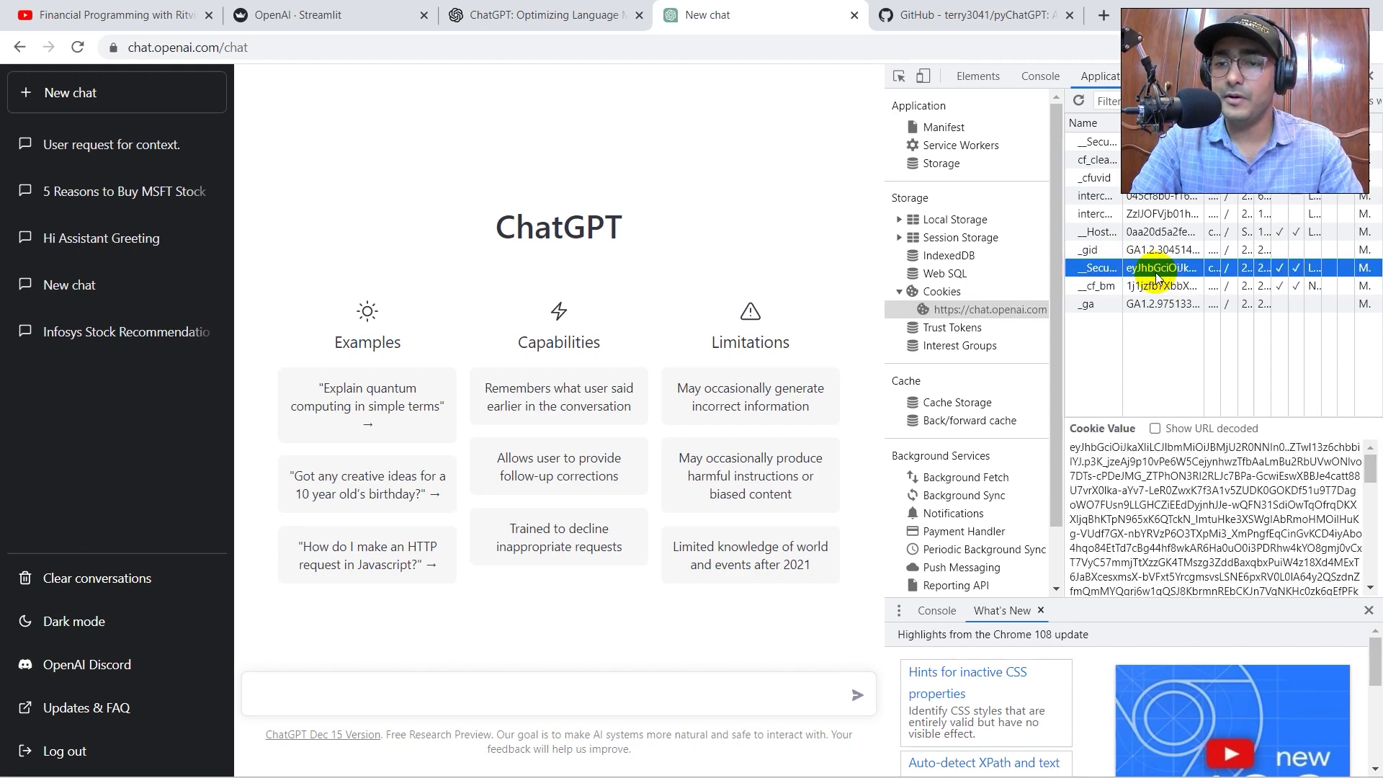
double_click(1167, 270)
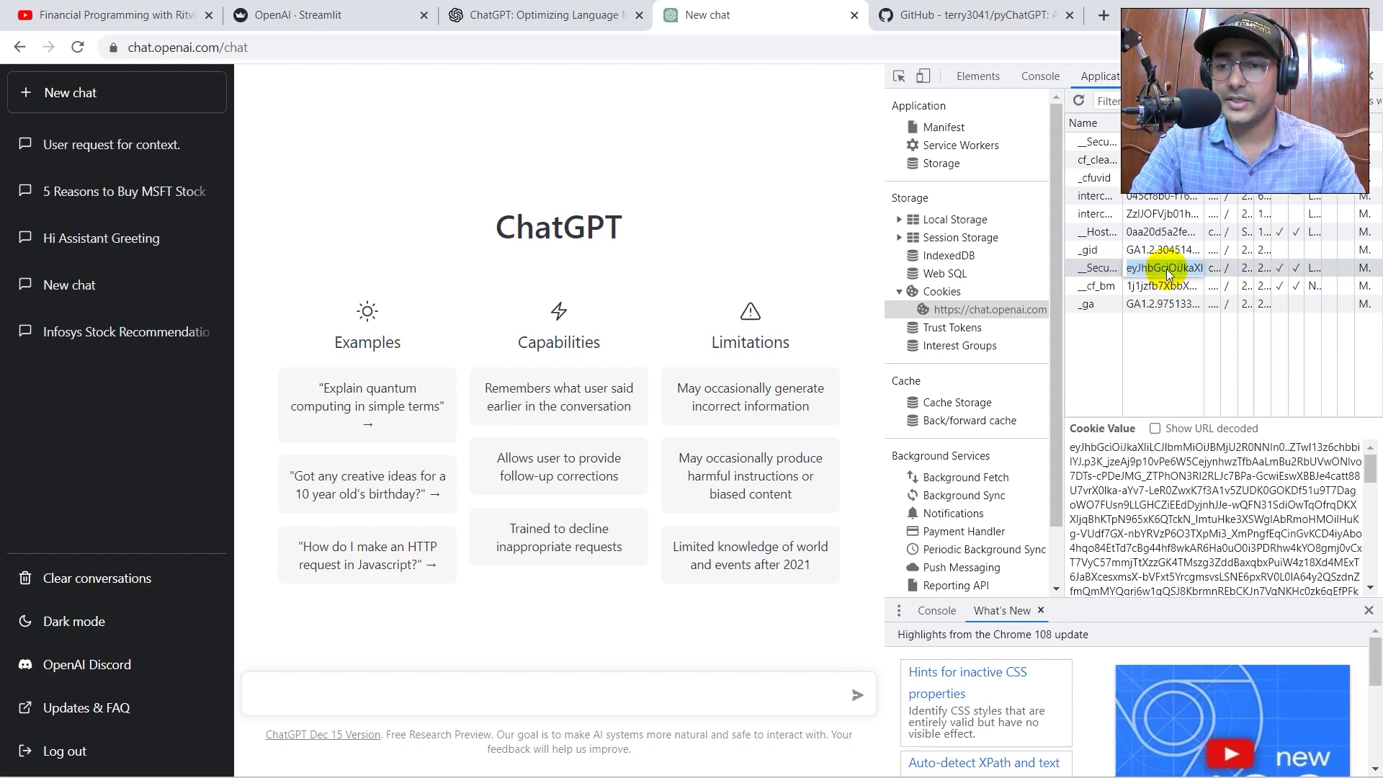
Paste the copied session token into session_token.
key(alt+Tab)
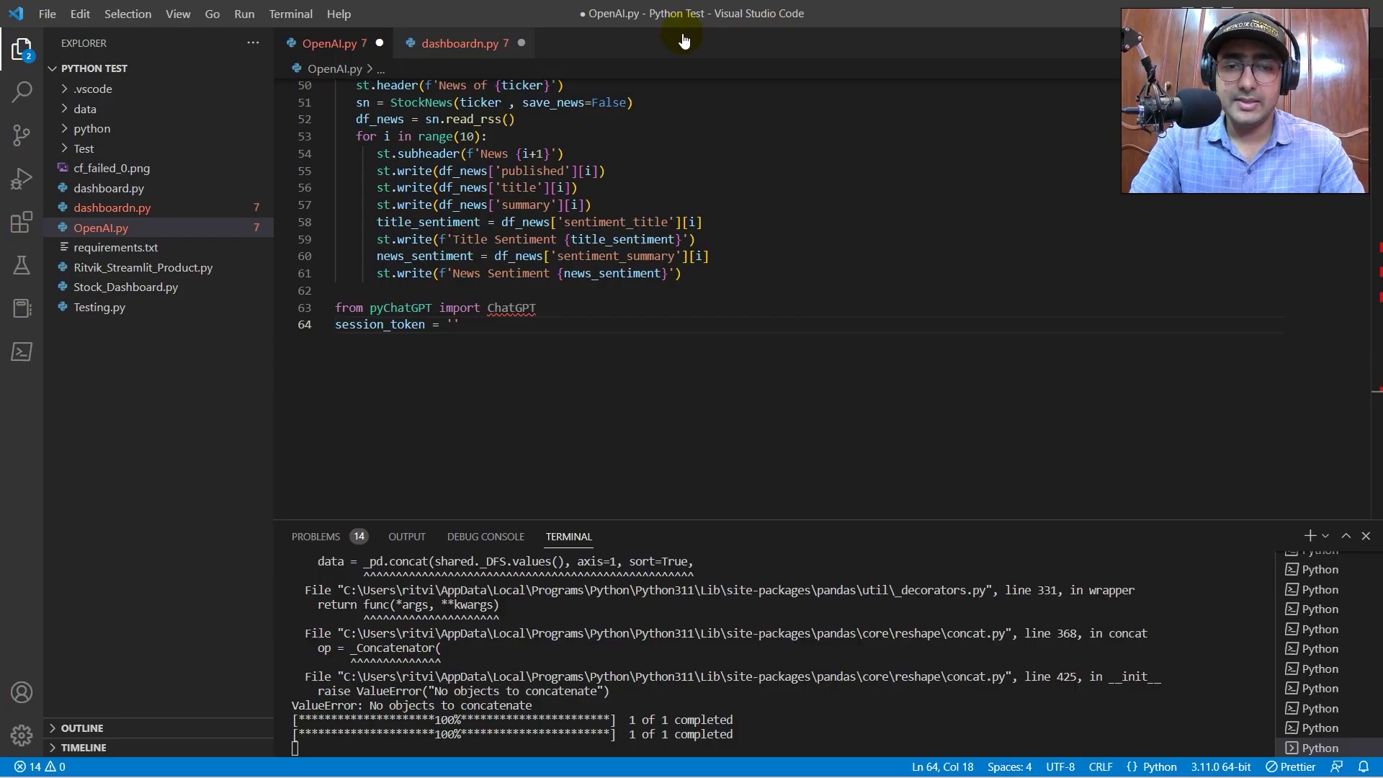
key(ctrl+v)
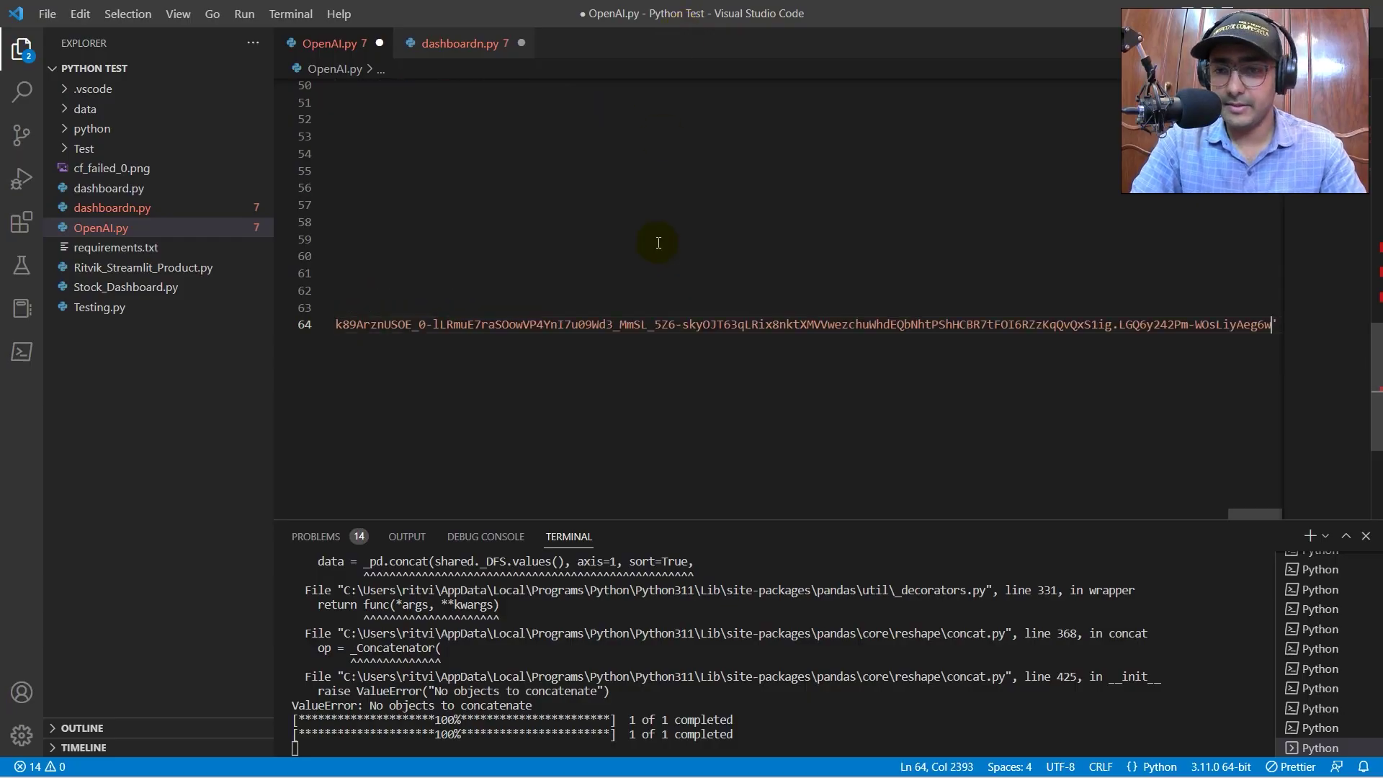
key(Return)
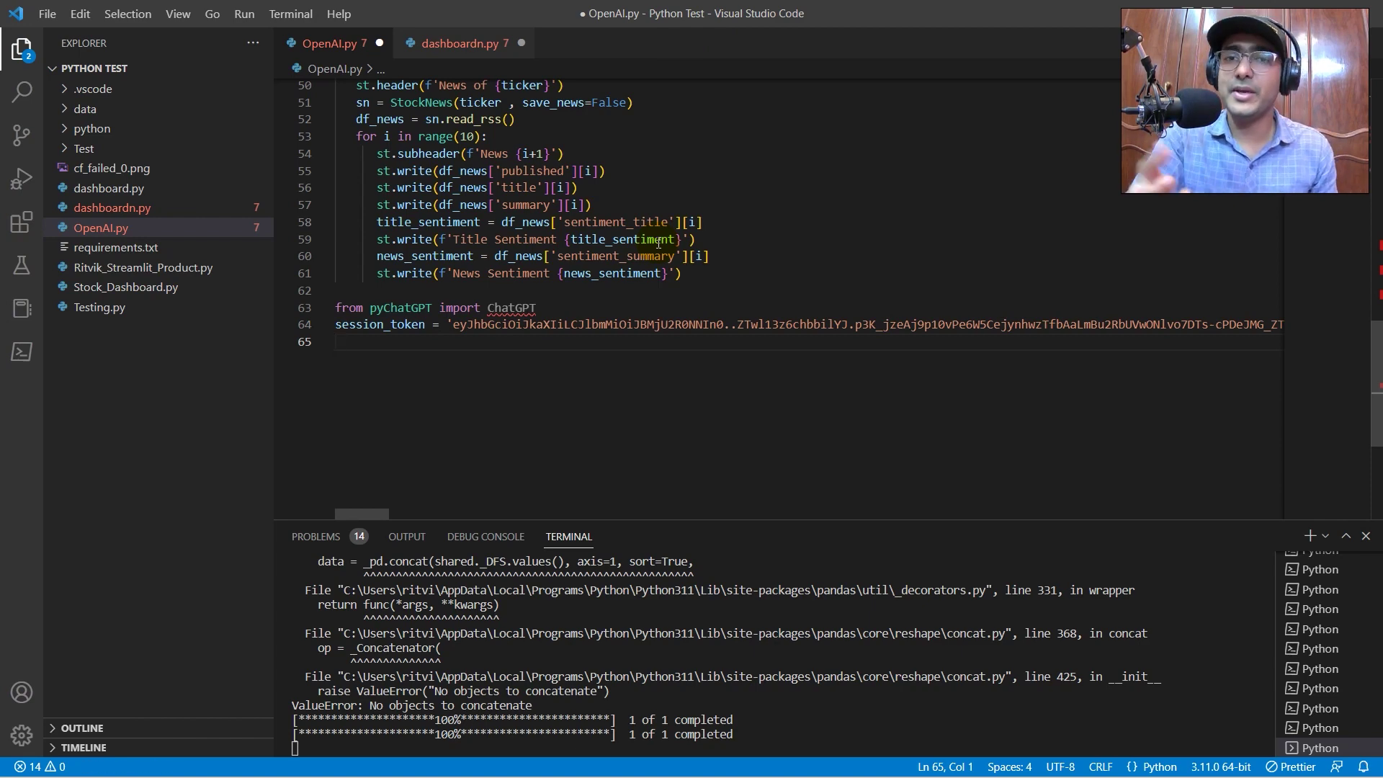
text(api2)
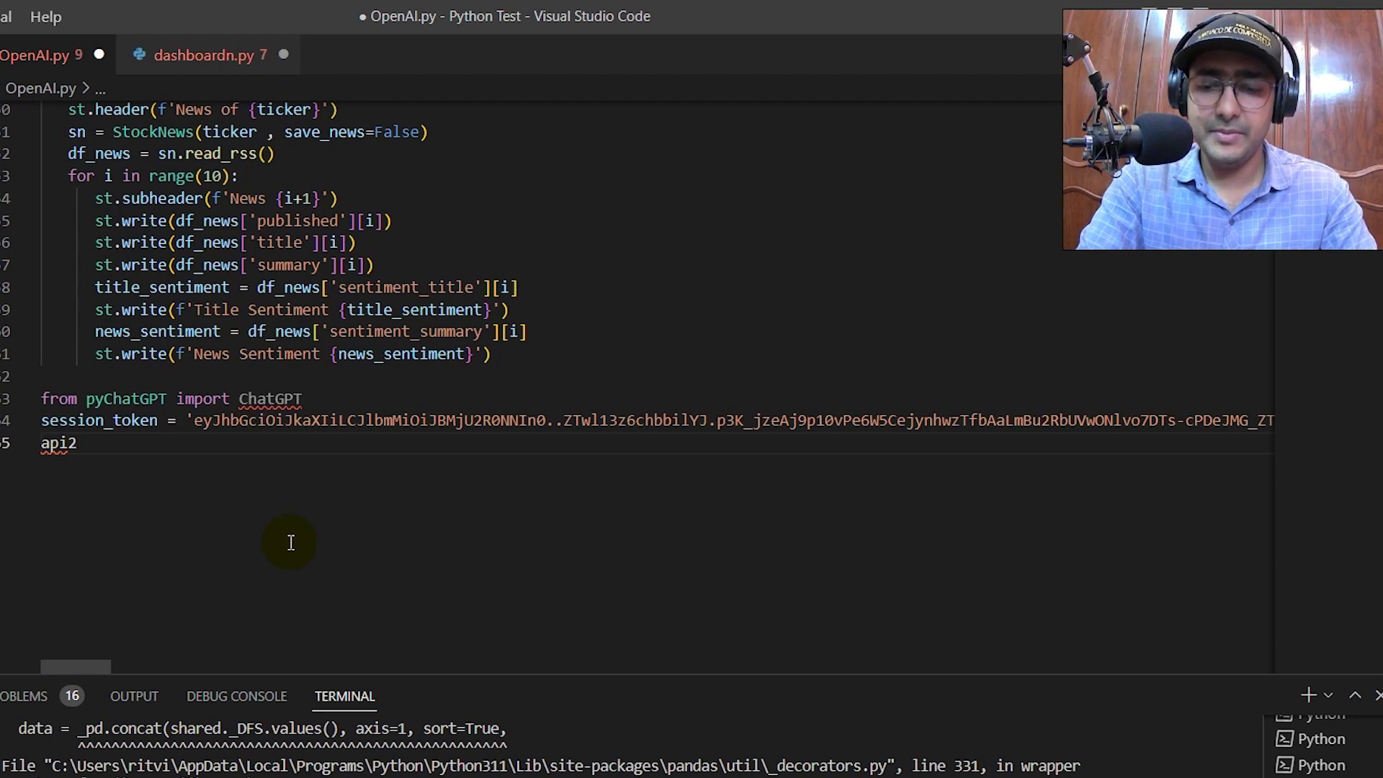
text( = Cha)
Create api2 = ChatGPT(session_token) and set buy to send_message(f'3 Reasons to buy {ticker} stock').
key(Tab)
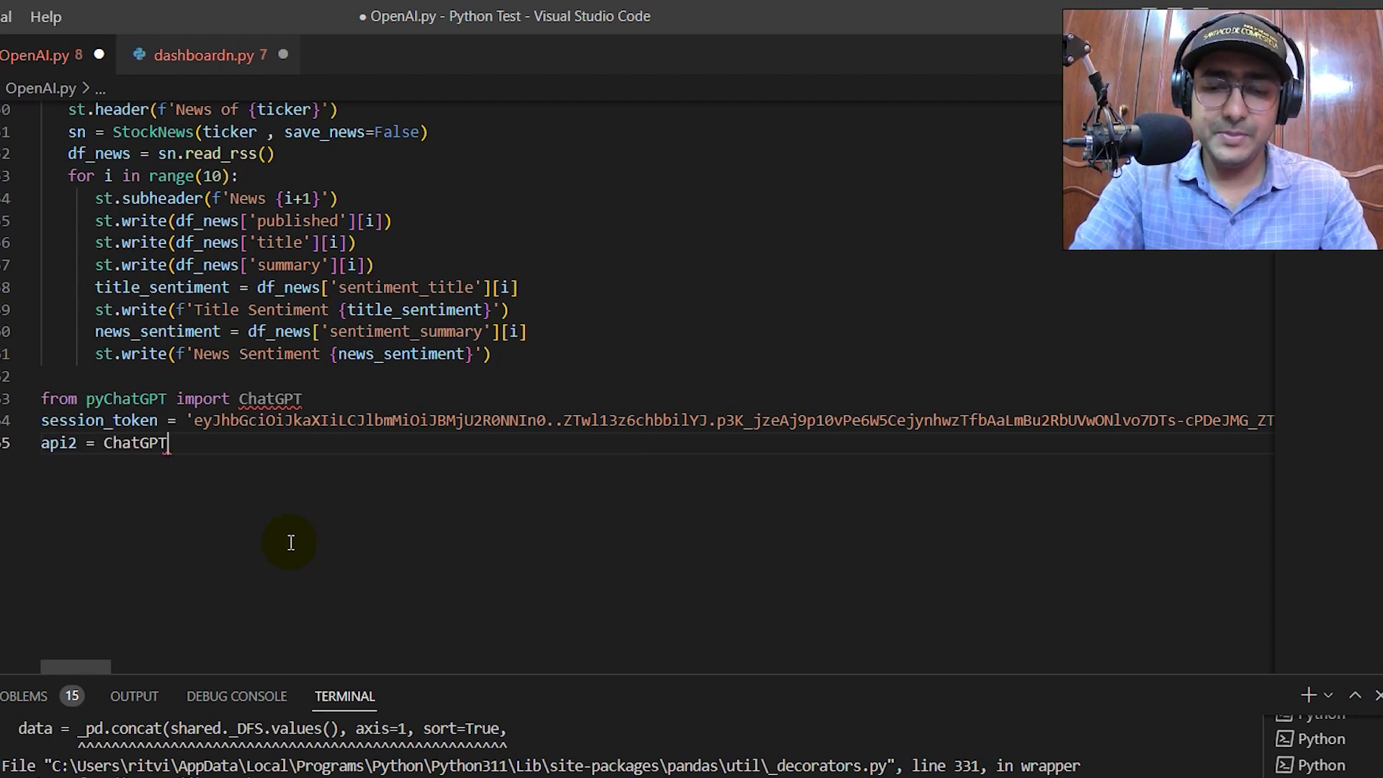
text((ses)
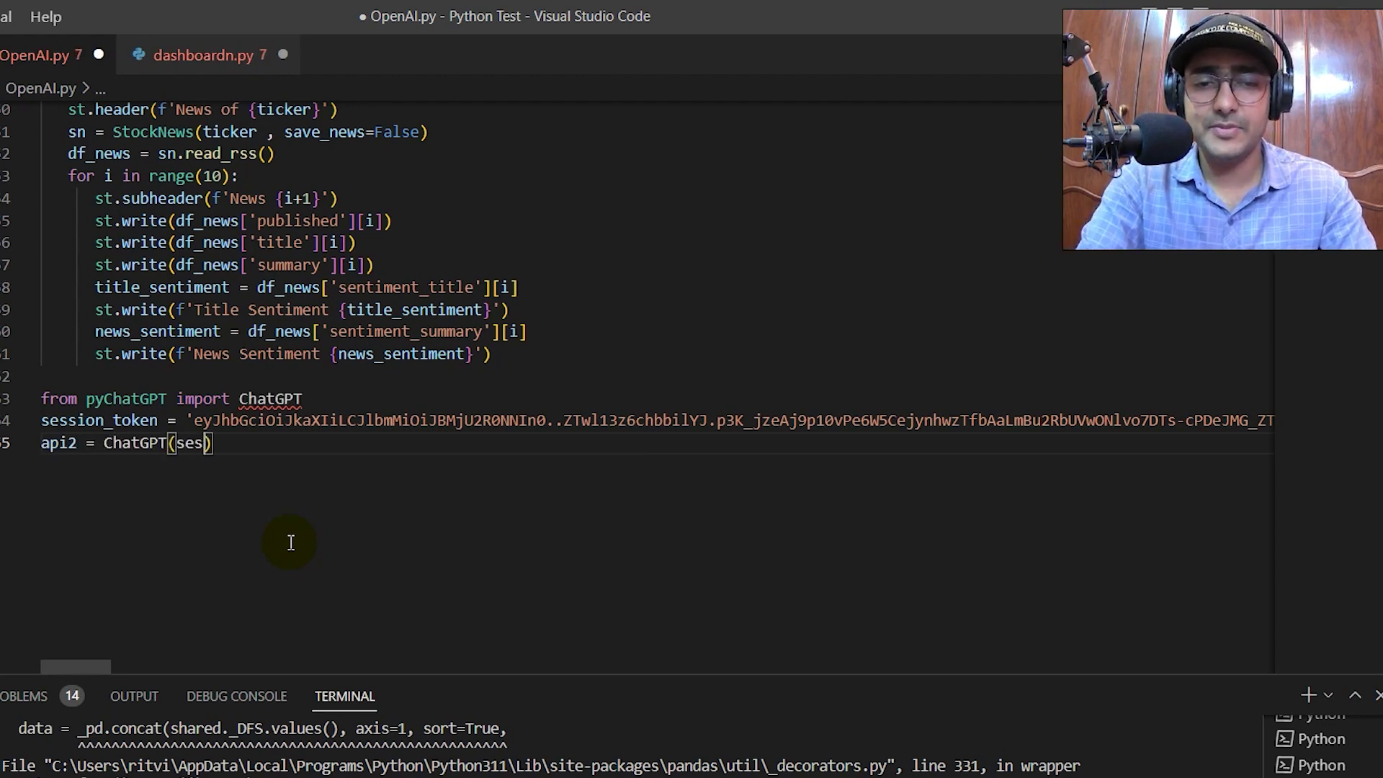
text(s)
key(Tab)
text())
key(Return)
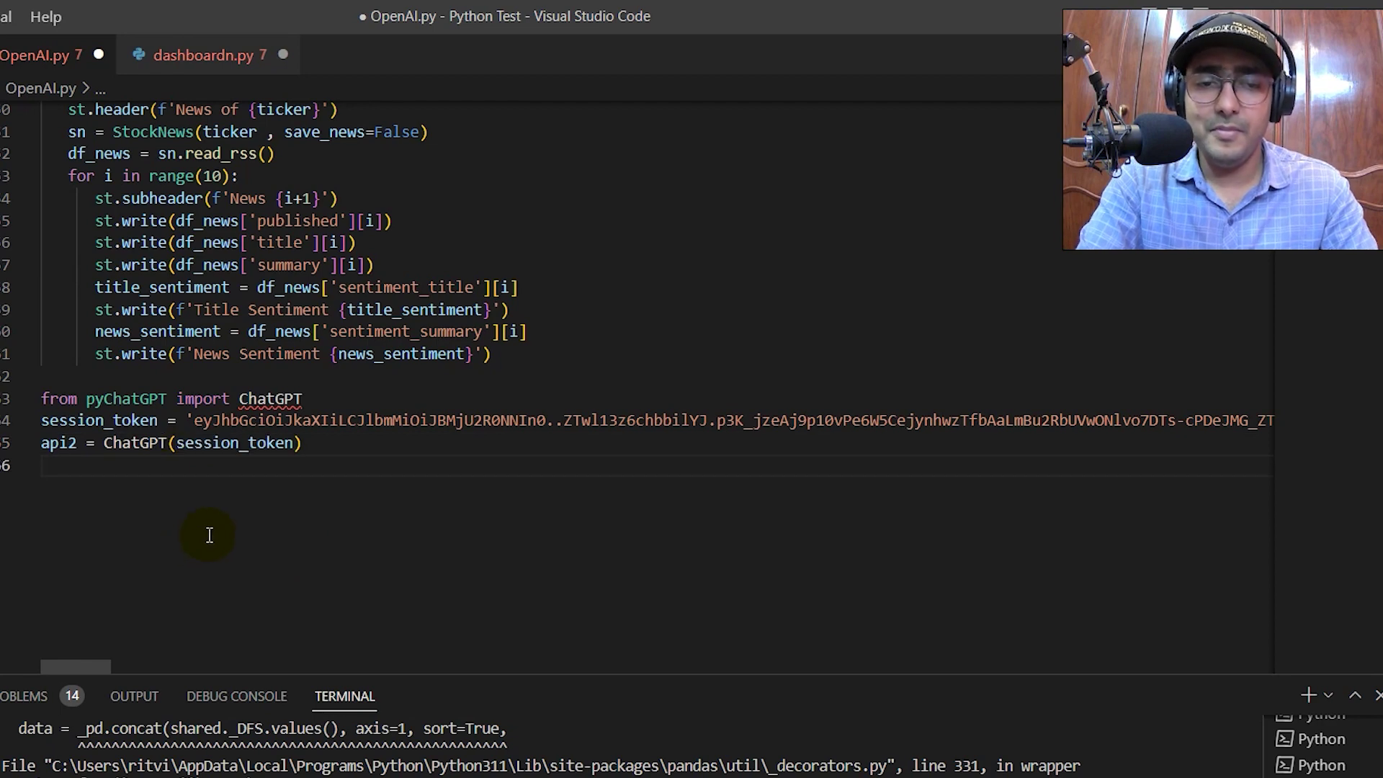
text(buy)
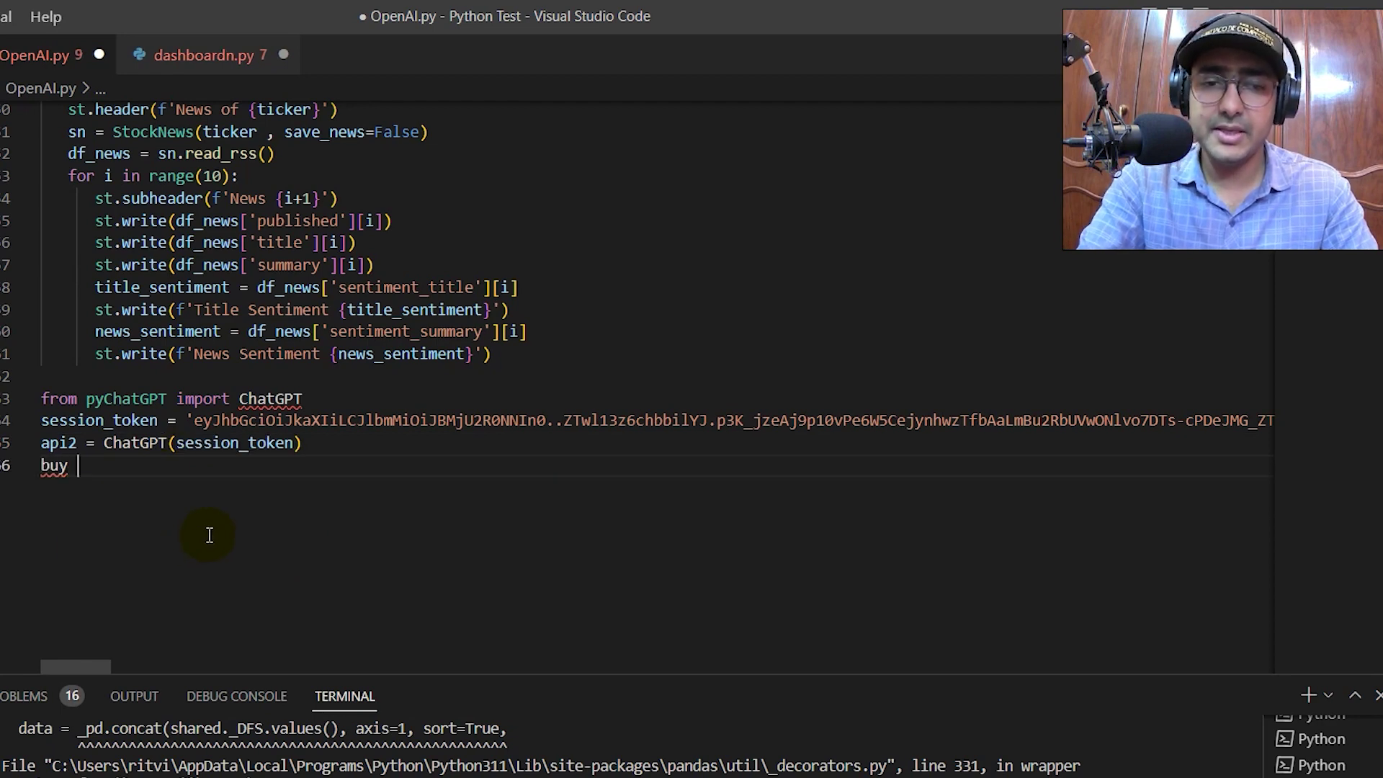
text( =  a)
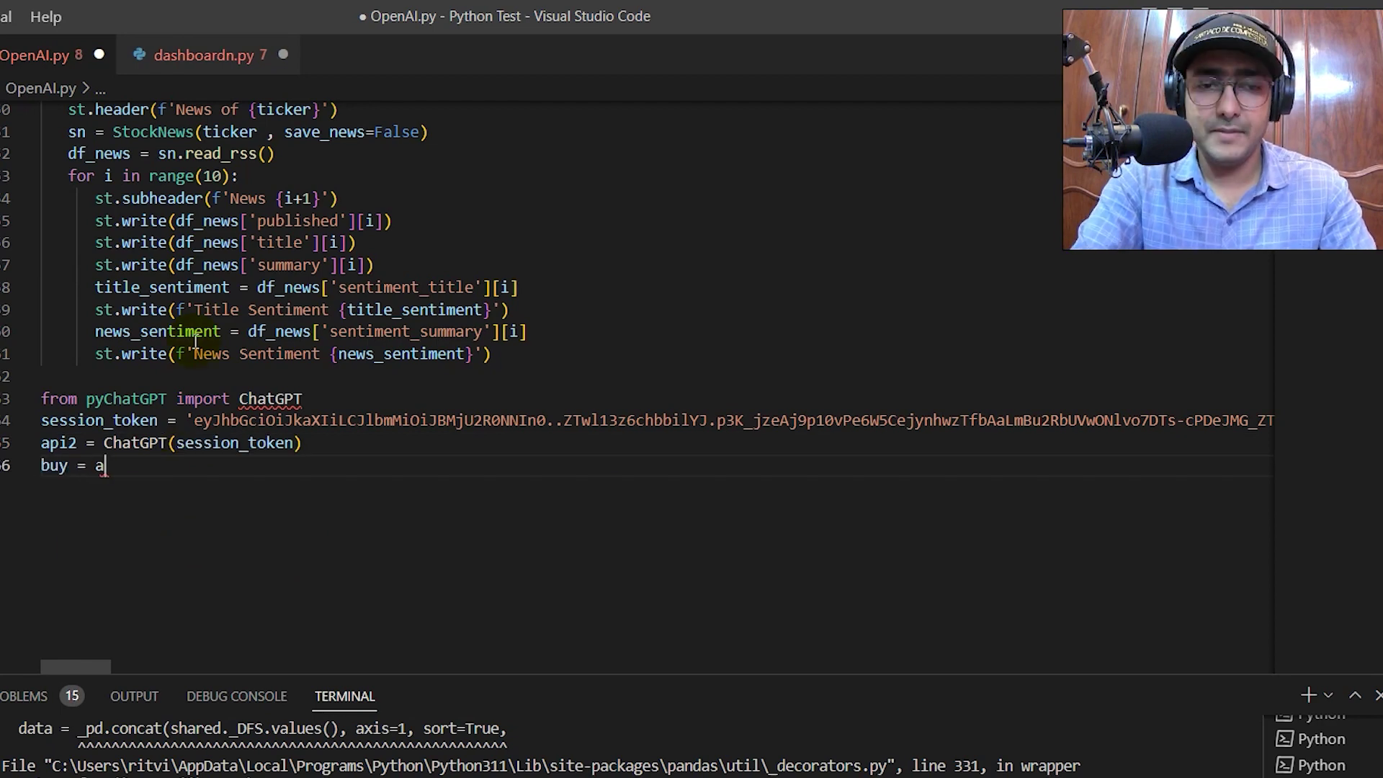
text(pi2.se)
key(Tab)
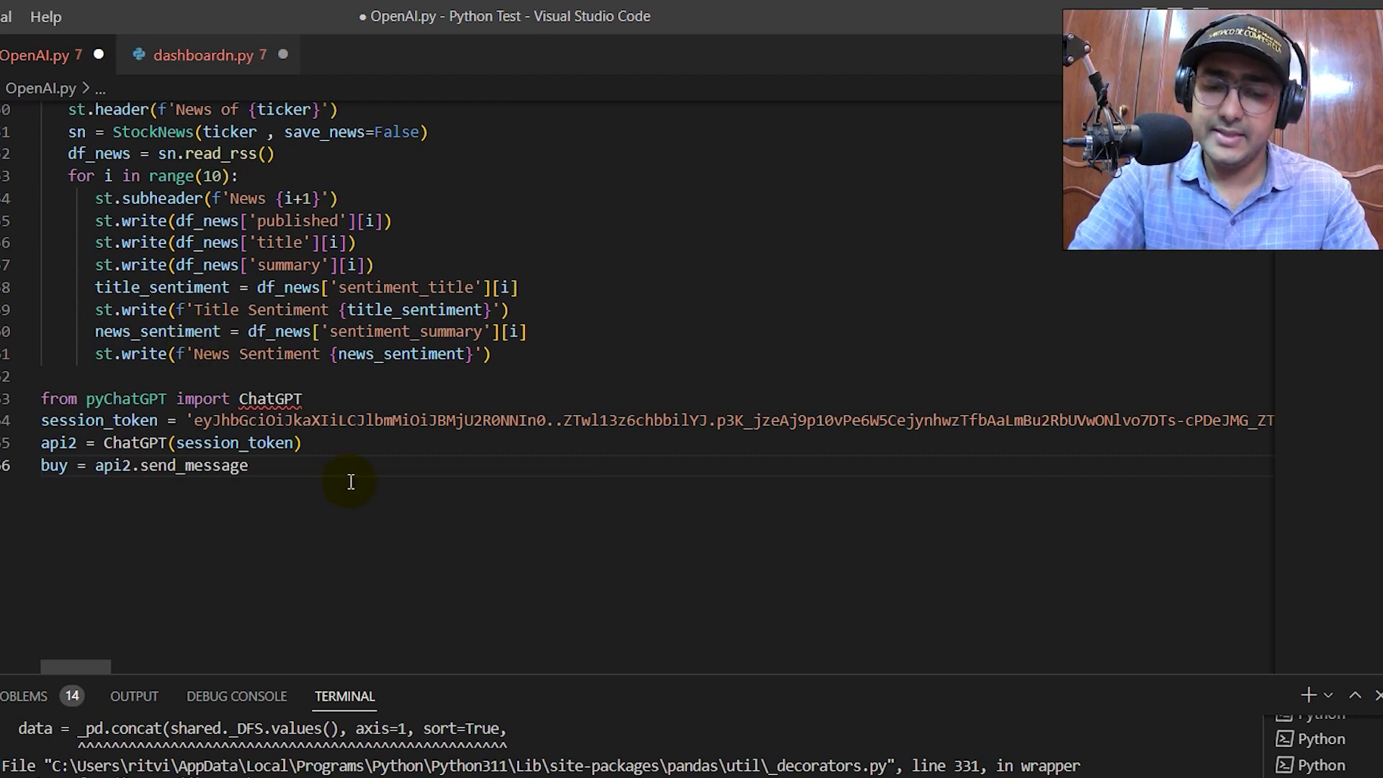
text((f')
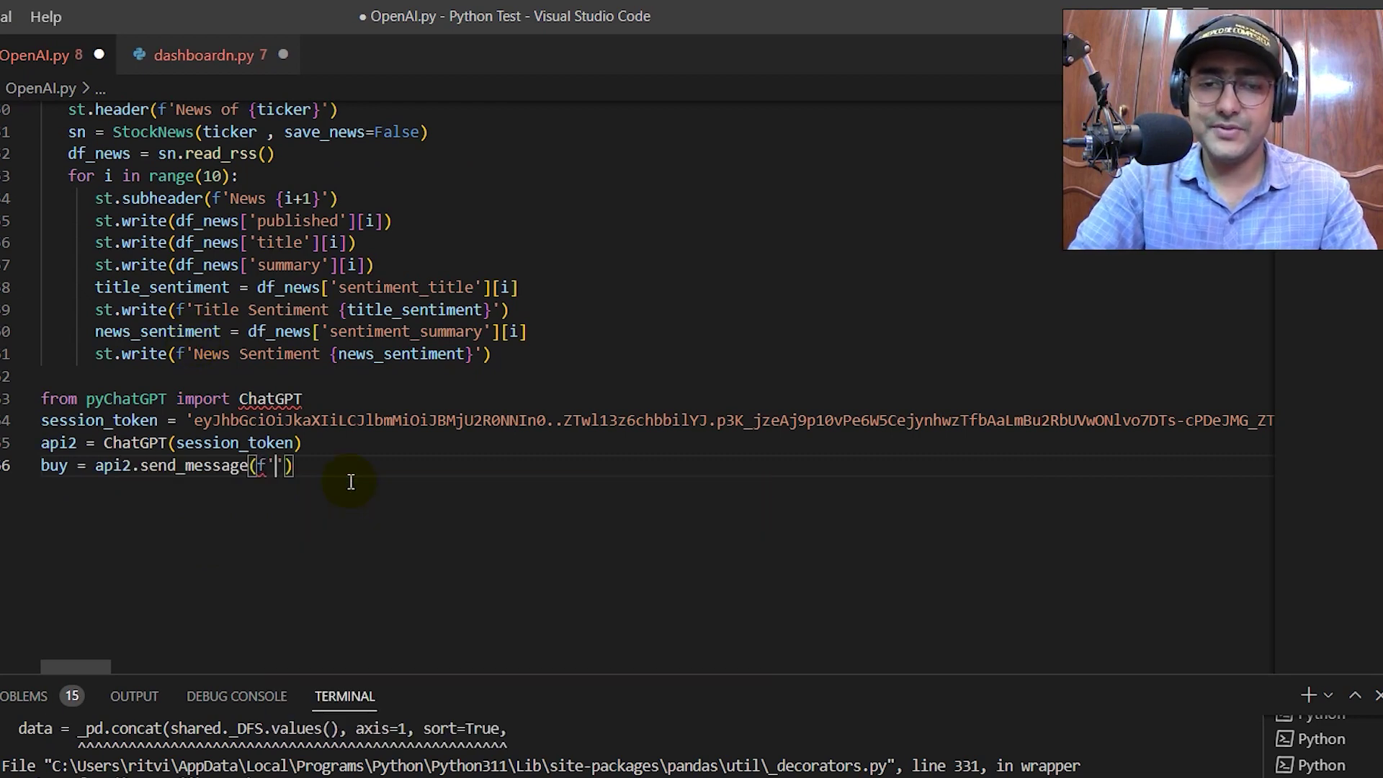
text(3 Rea)
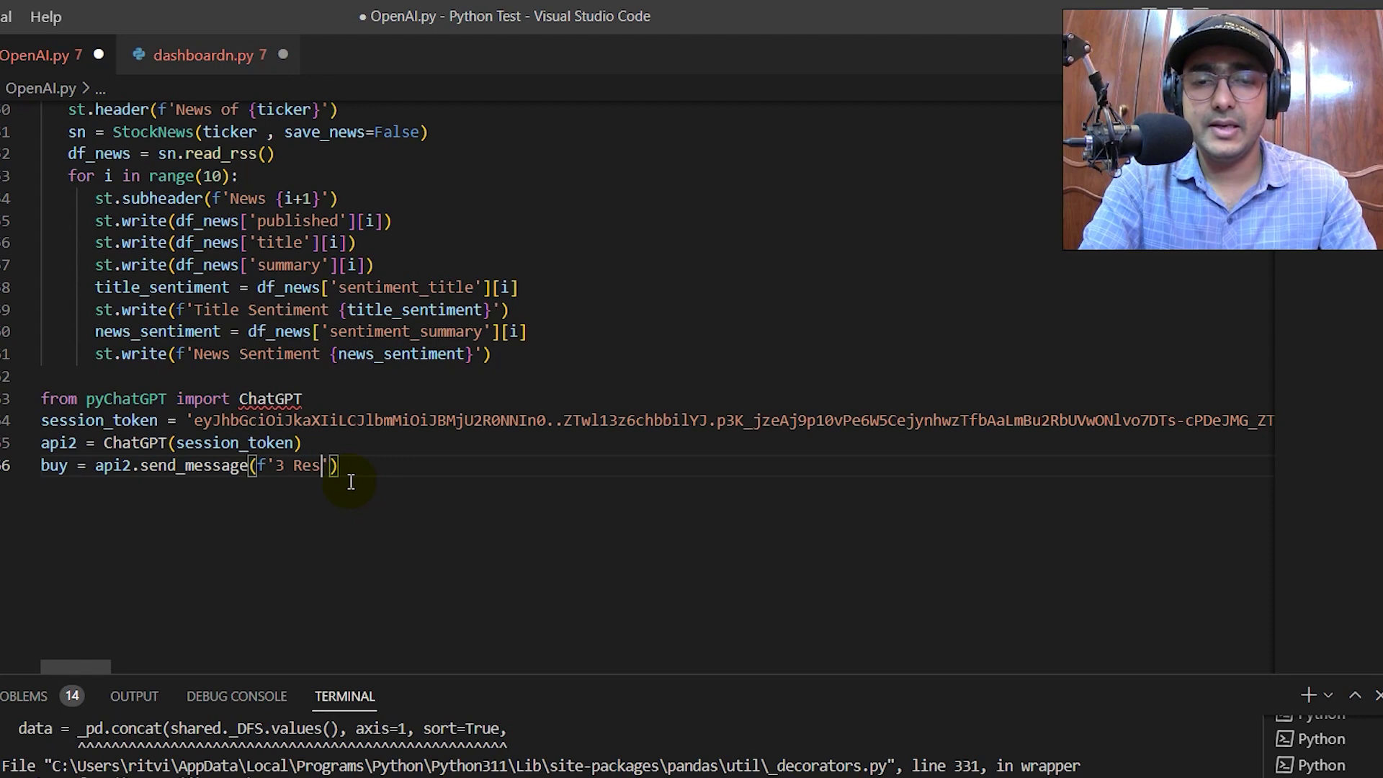
text(sons to bu)
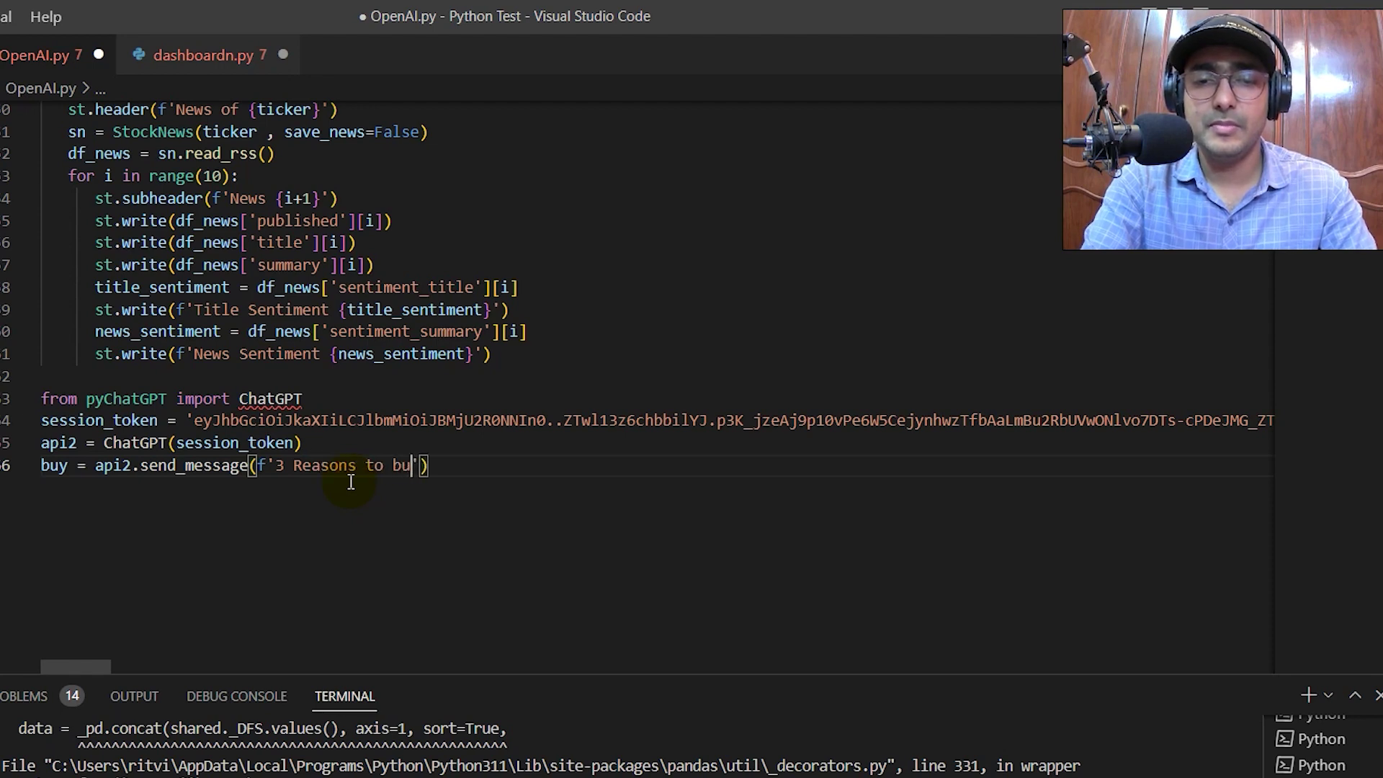
text(y {ticker} stock)
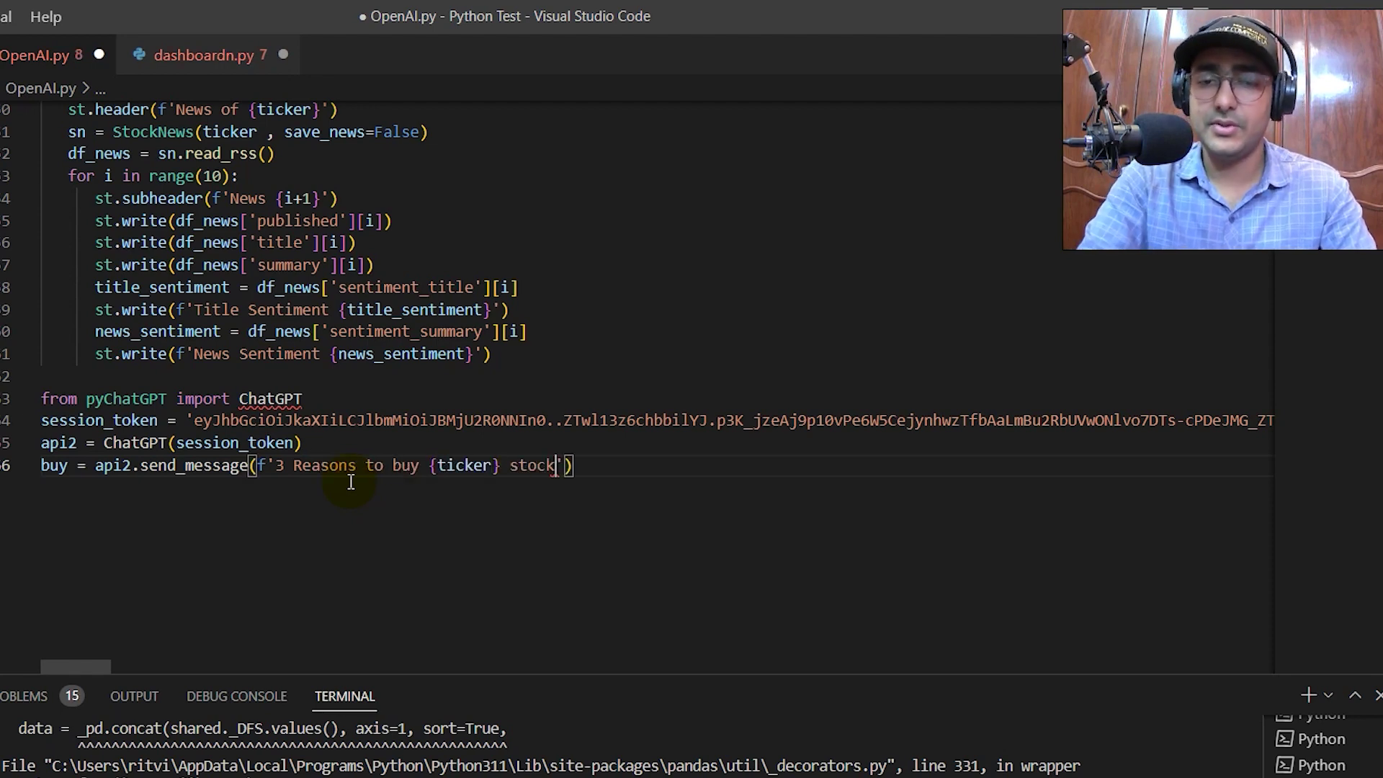
scroll(350, 483, up, 1)
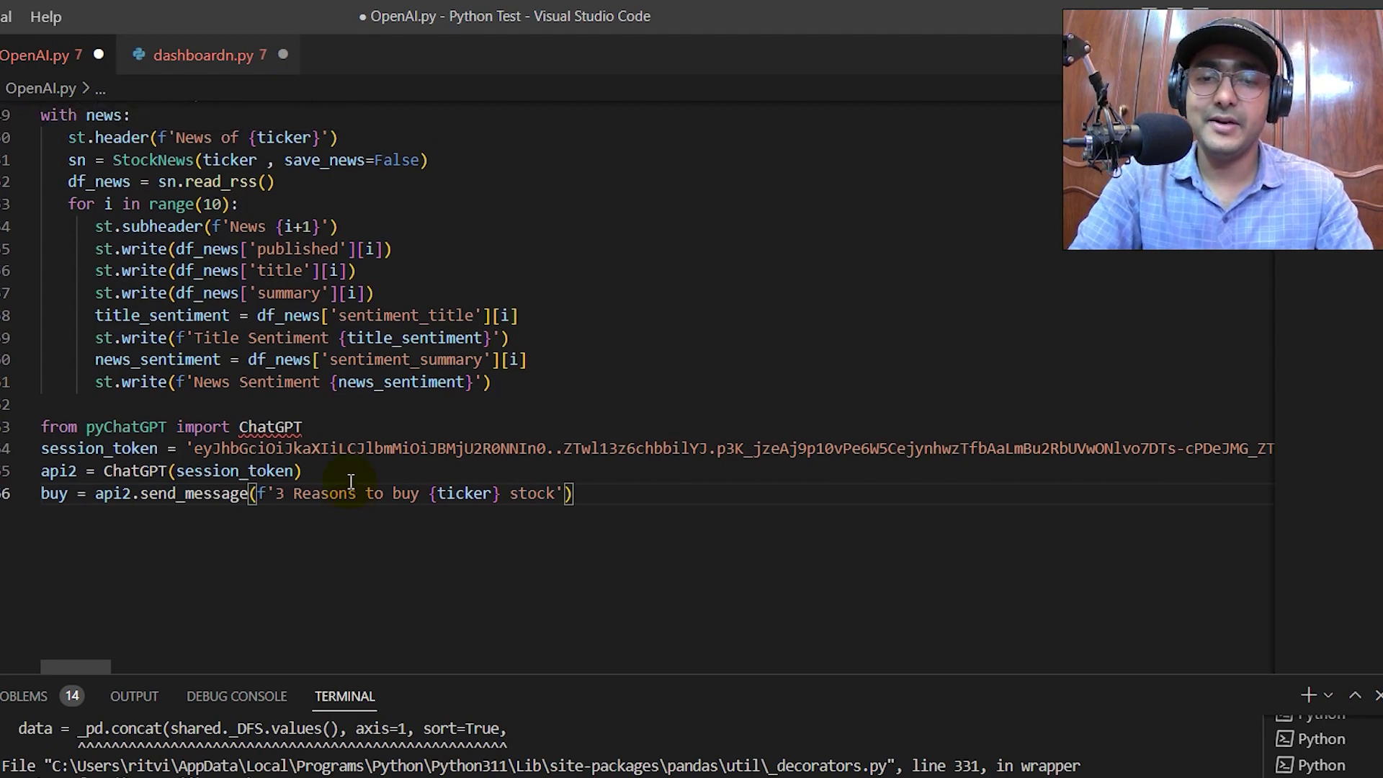
scroll(411, 486, up, 3)
scroll(477, 496, up, 5)
scroll(476, 495, up, 7)
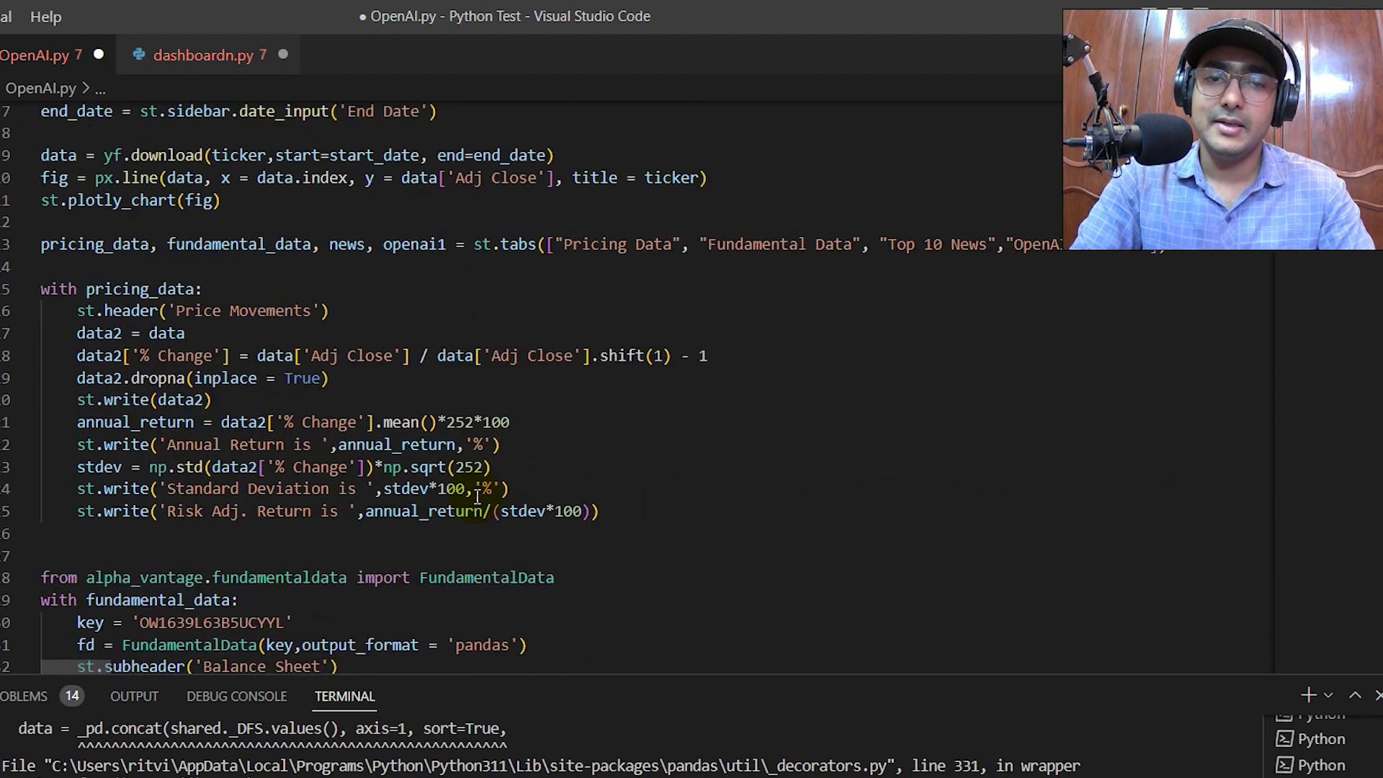
scroll(476, 496, up, 3)
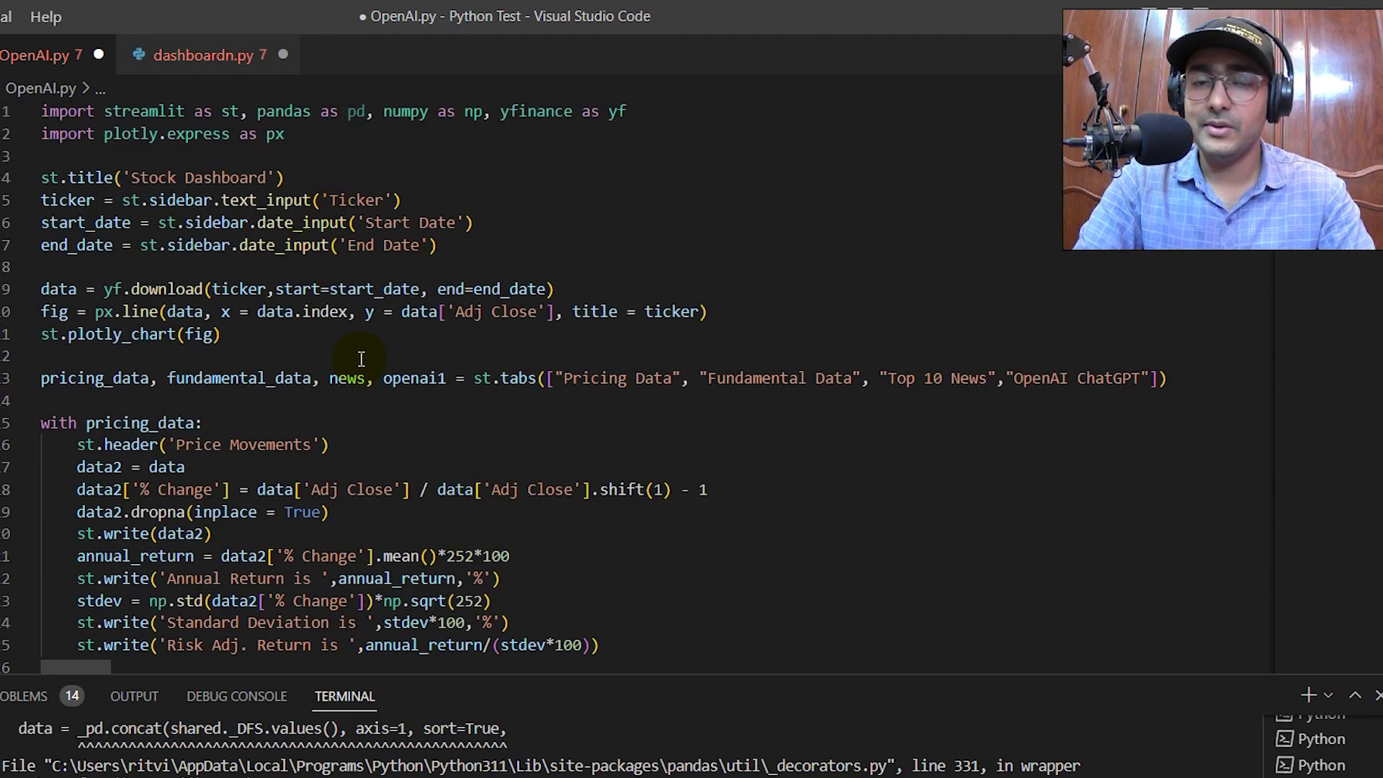
scroll(361, 360, down, 10)
scroll(360, 360, down, 10)
scroll(362, 359, down, 3)
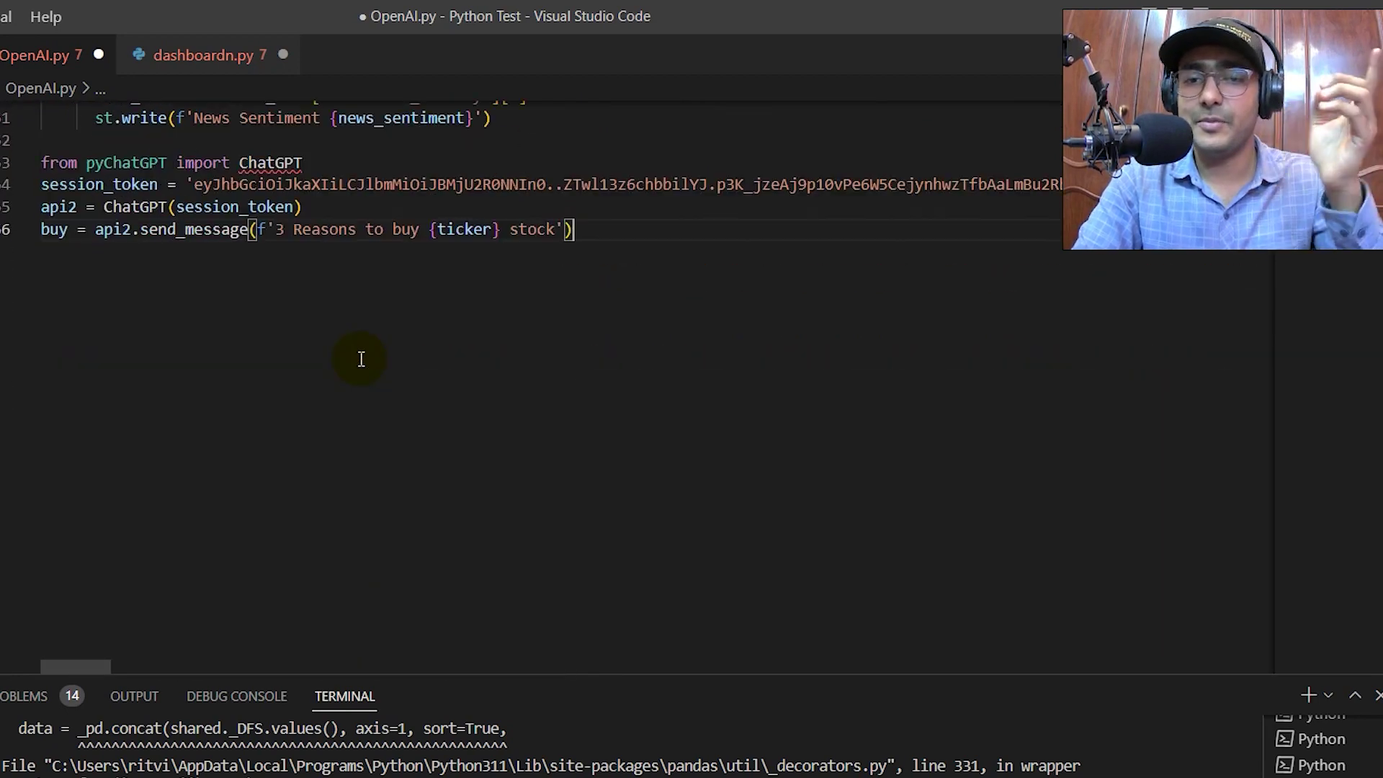
scroll(630, 235, up, 1)
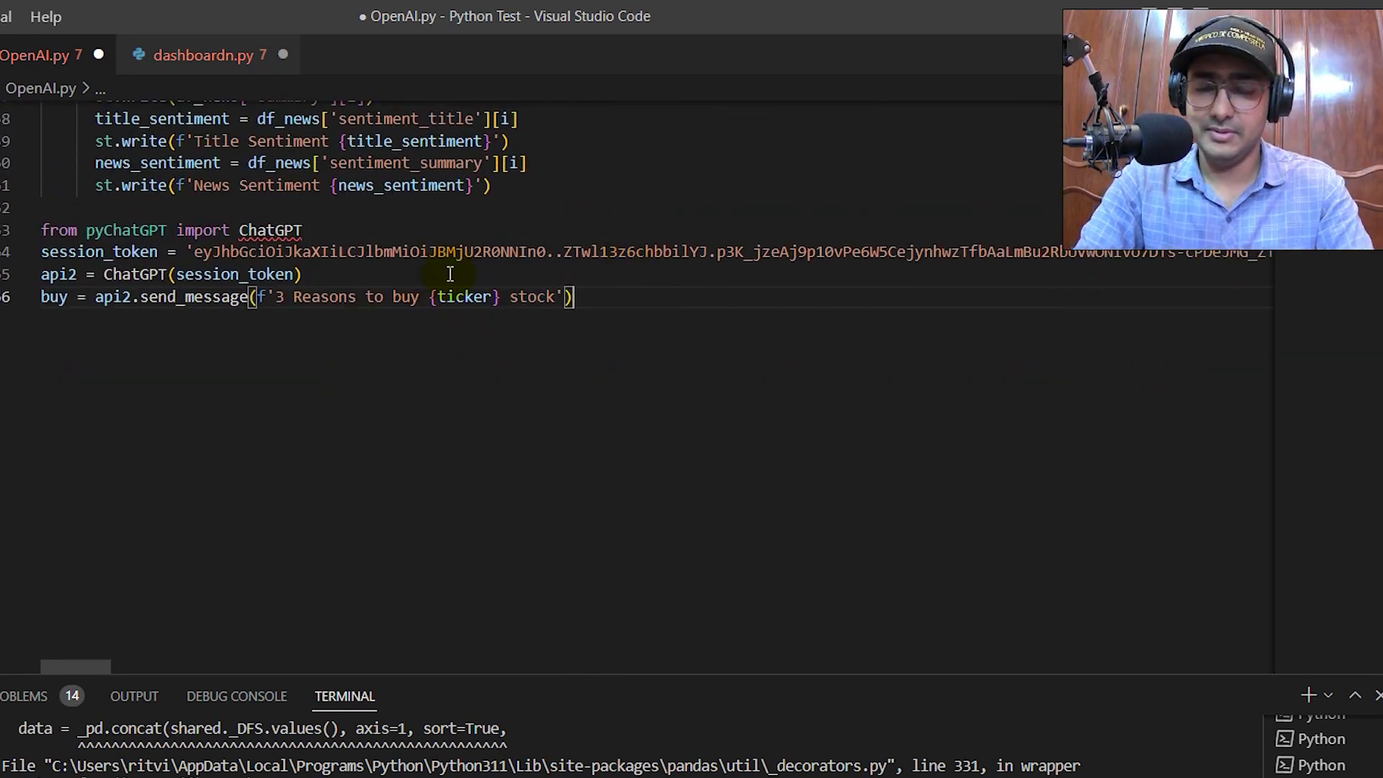
key(Return)
text(sell =)
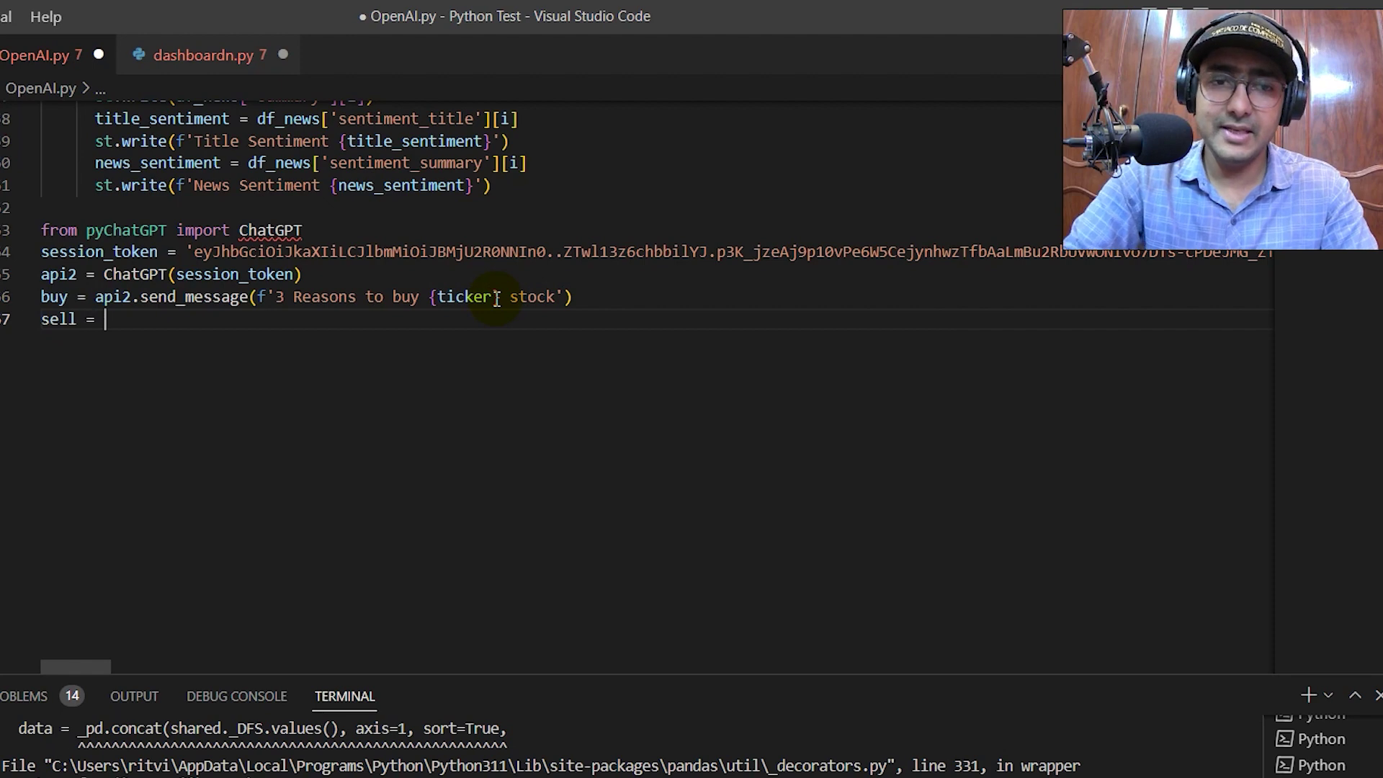
Add sell = api2.send_message(f'3 Reasons to sell {ticker} stock').
key(Up)
key(ctrl+shift+Right)
key(ctrl+shift+Right)
key(ctrl+shift+Right)
key(ctrl+shift+Right)
key(ctrl+shift+Right)
key(ctrl+shift+Right)
key(ctrl+c)
key(Down)
key(End)
key(ctrl+v)
key(ctrl+Left)
key(ctrl+Left)
key(ctrl+Left)
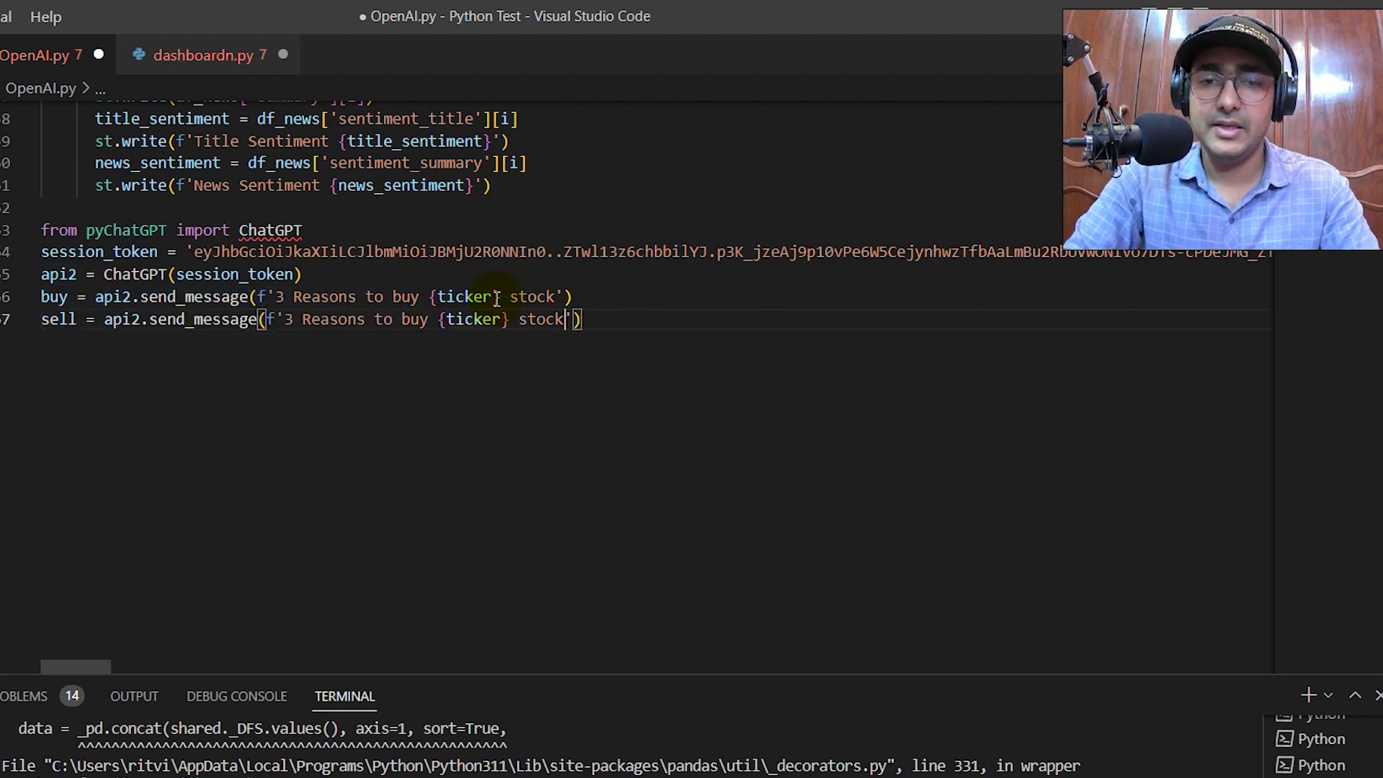
key(ctrl+shift+Left)
text(sell)
key(ctrl+Right)
key(End)
Add swot = api2.send_message(f'SWOT analysis of {ticker} stock') on a new line.
key(Return)
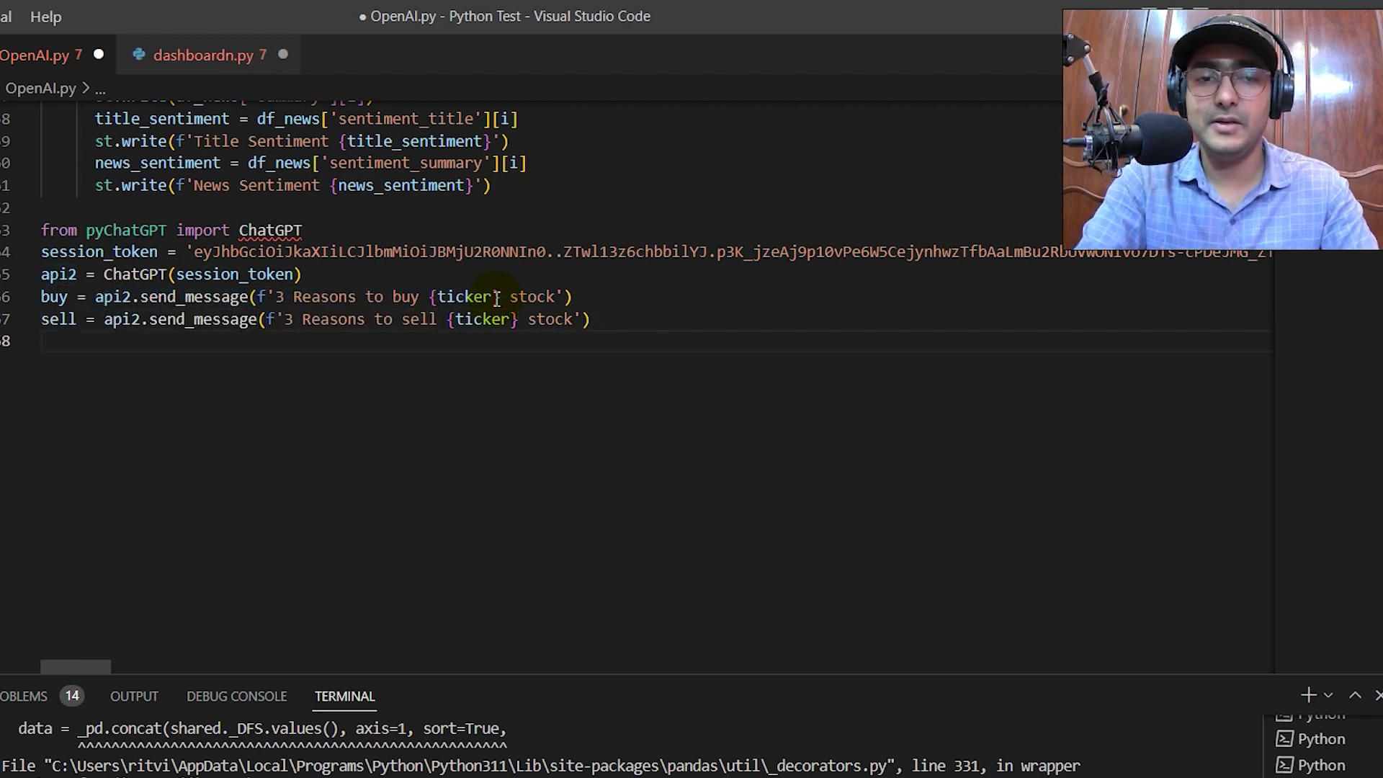
text(swot =)
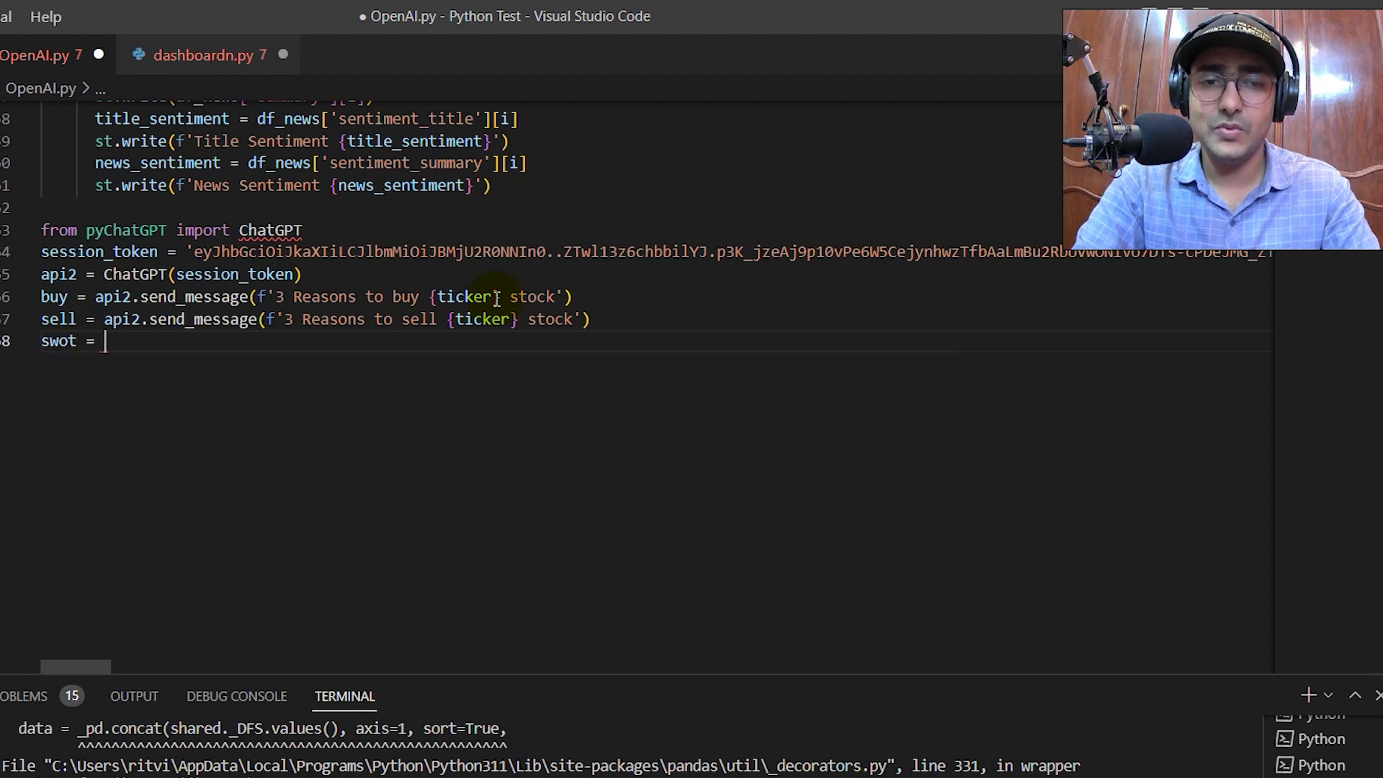
key(Up)
key(Down)
text(api2.send_message)
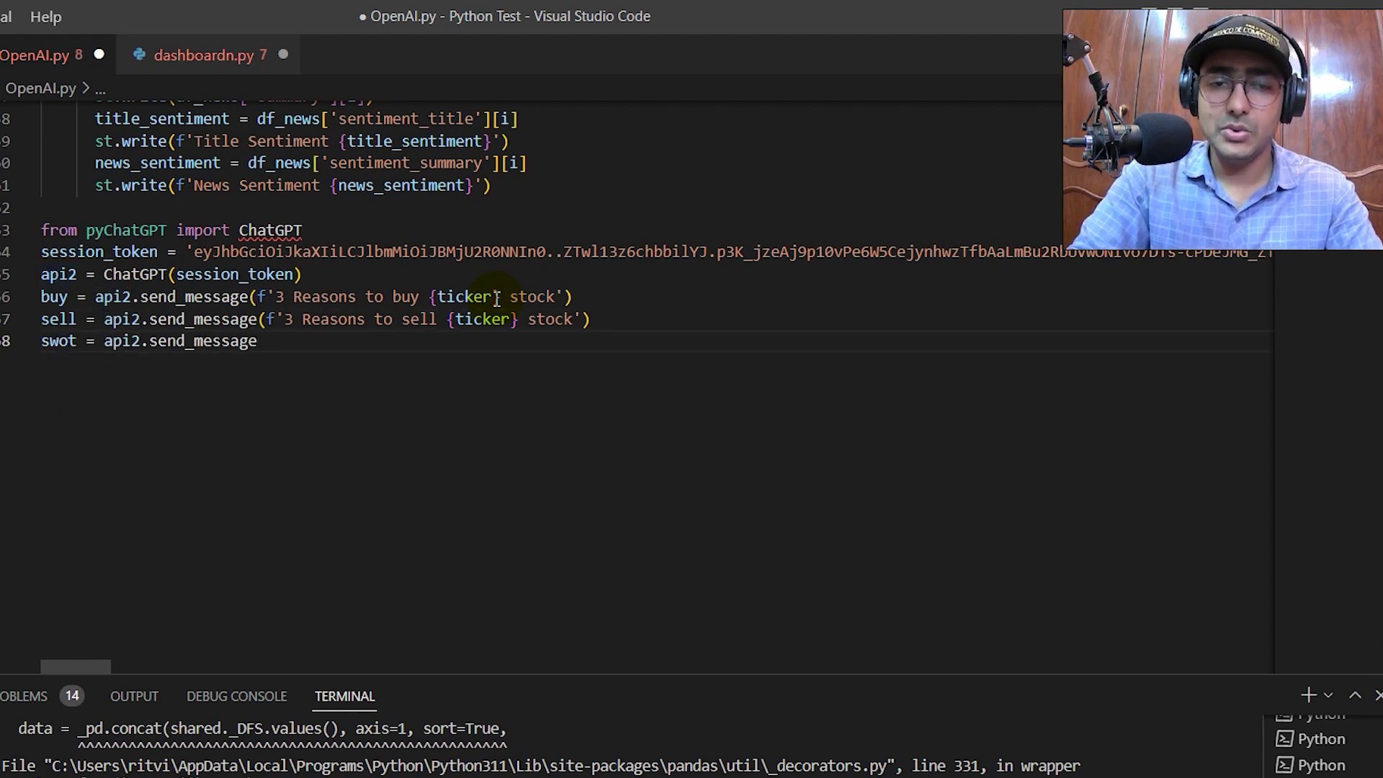
text((f'SWOT analys)
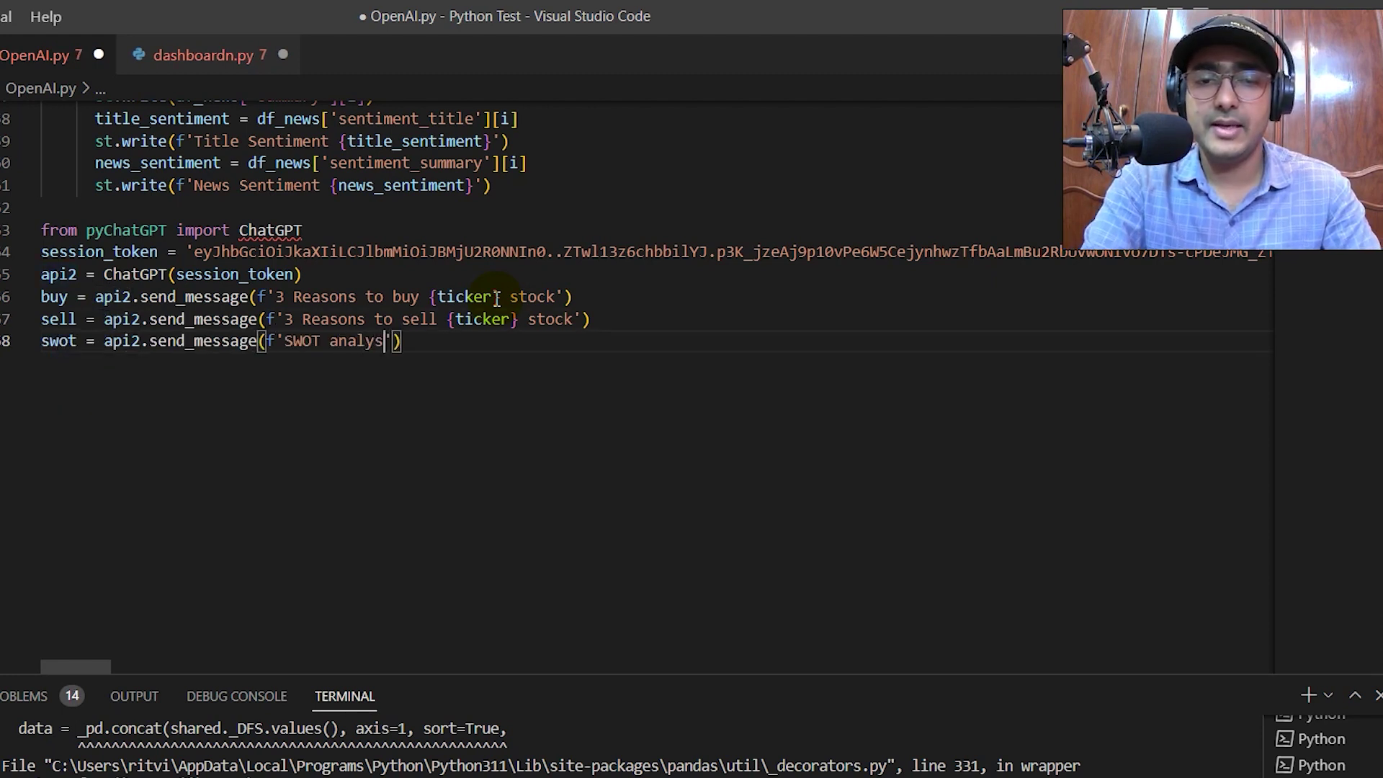
text(is of {ticker} stock)
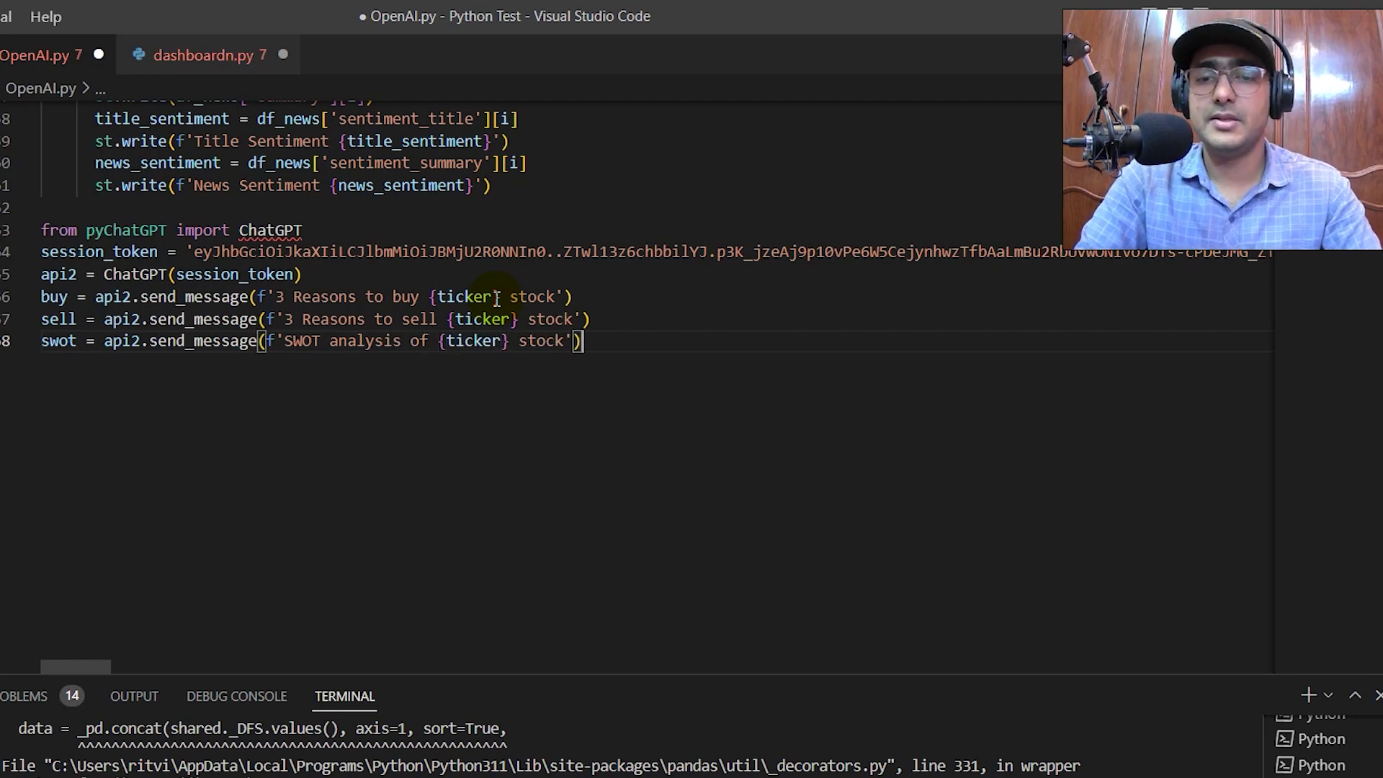
key(Return)
scroll(640, 342, up, 3)
scroll(640, 343, up, 3)
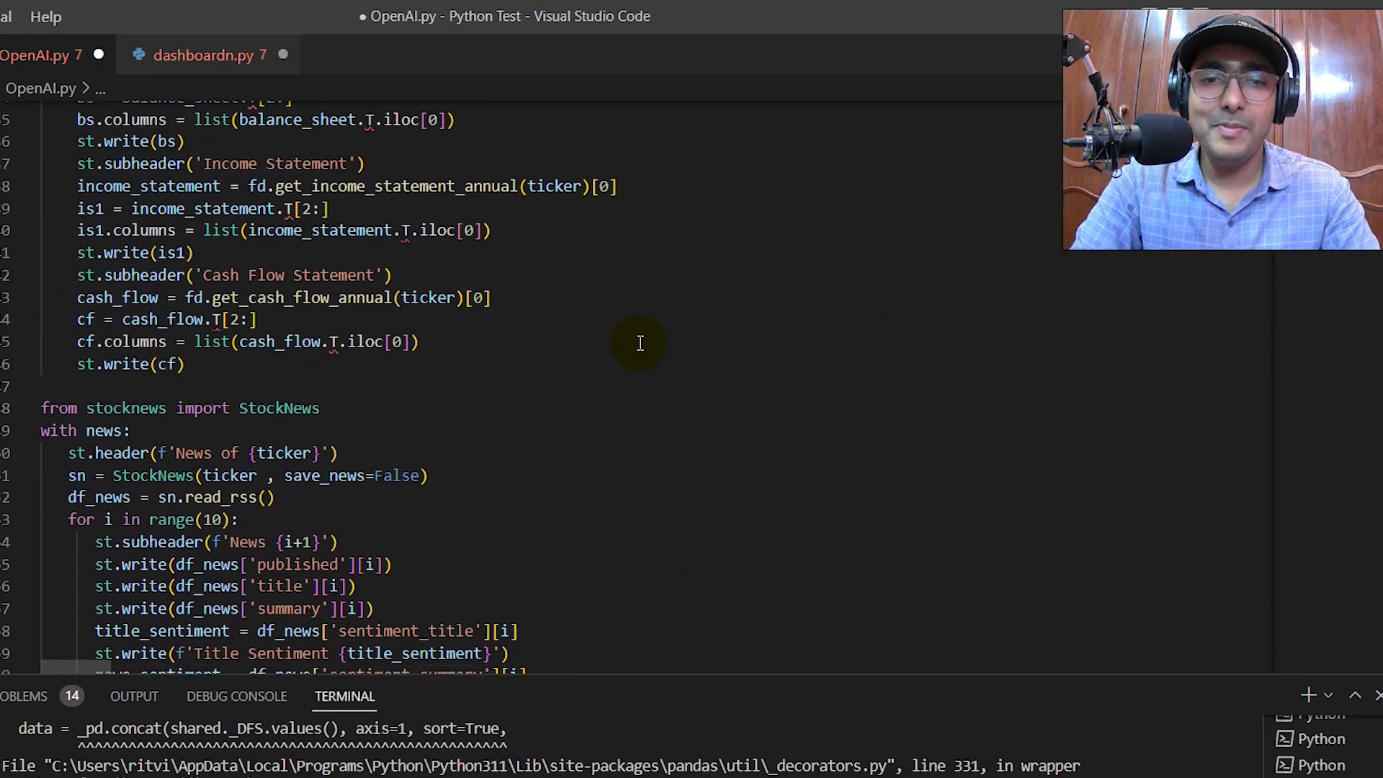
scroll(639, 343, up, 3)
scroll(640, 343, up, 3)
scroll(640, 342, up, 3)
scroll(640, 342, up, 2)
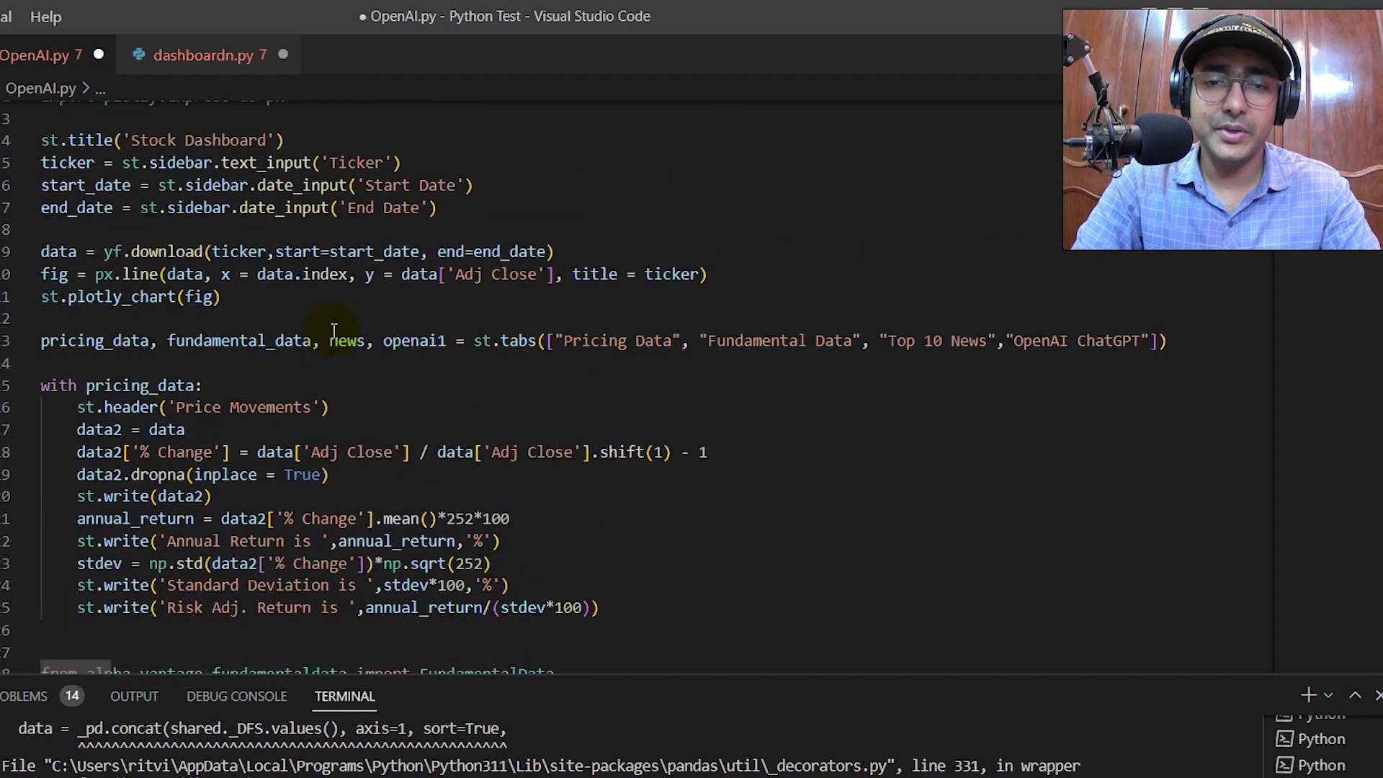
click(365, 341)
click(447, 341)
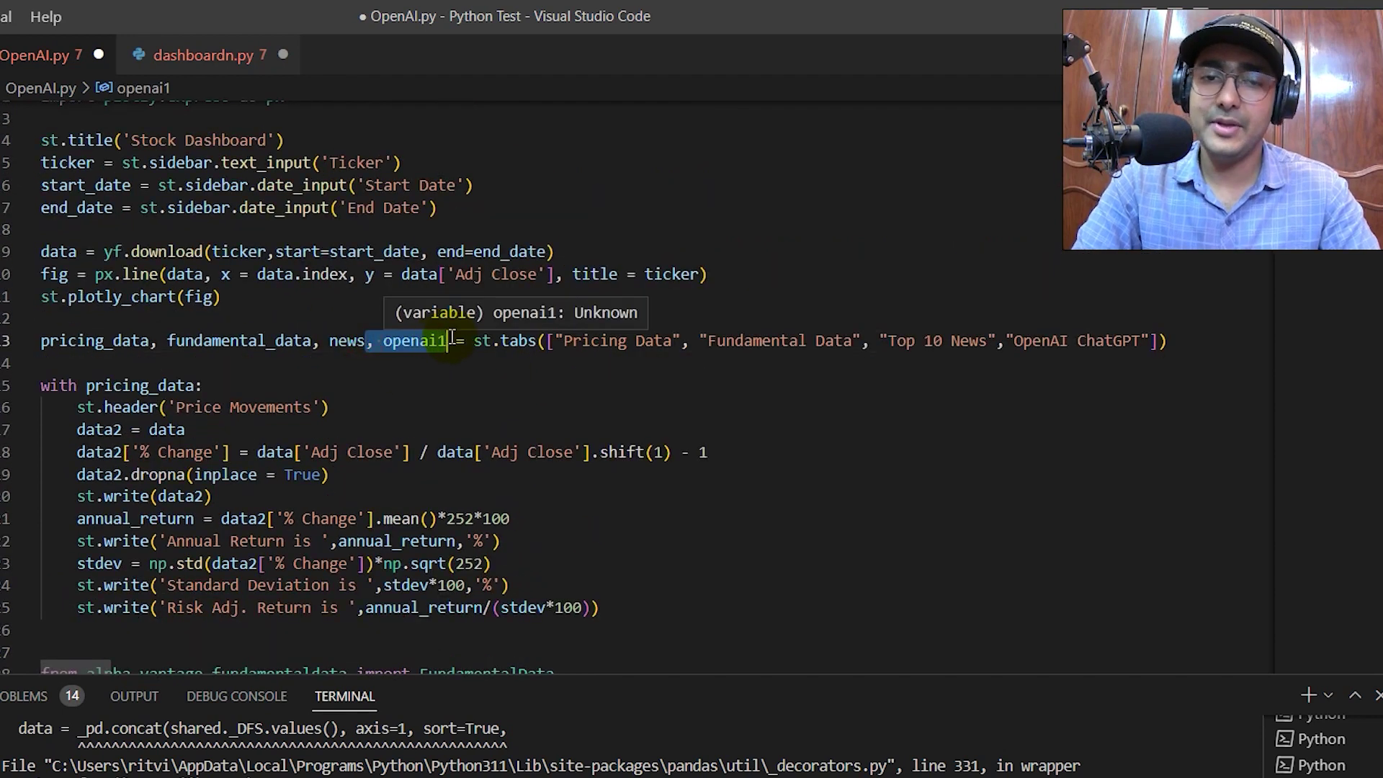
click(389, 342)
drag(388, 341, 447, 342)
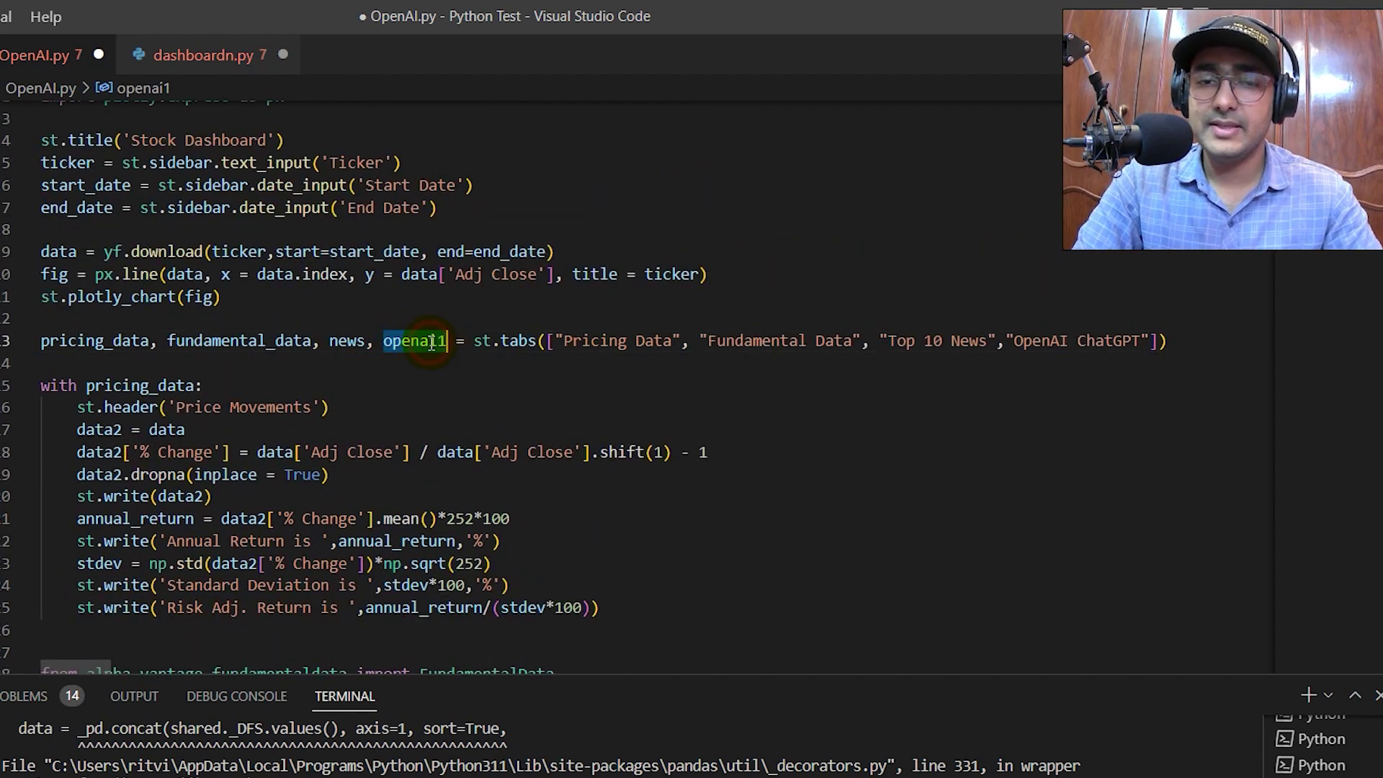
scroll(596, 494, down, 9)
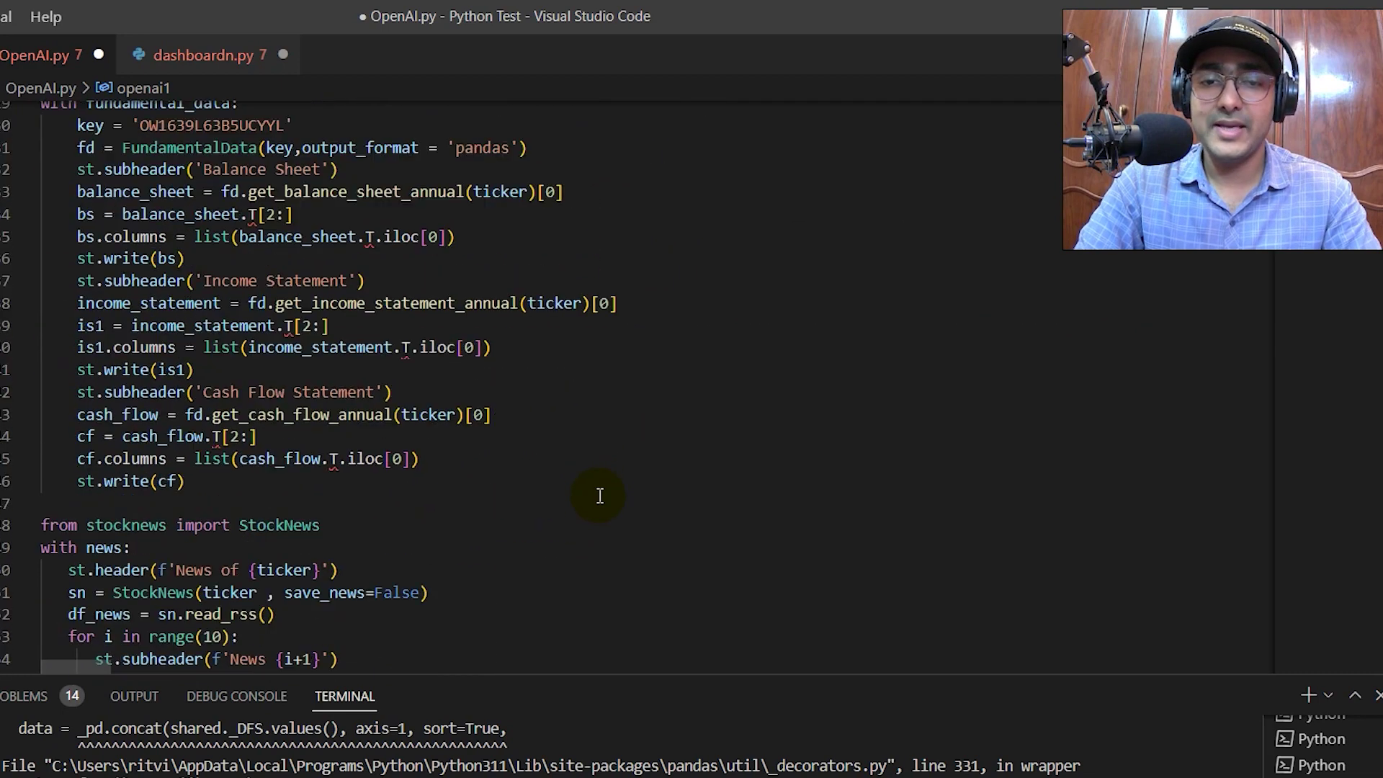
scroll(595, 494, down, 5)
scroll(600, 495, down, 5)
scroll(600, 495, down, 1)
click(401, 432)
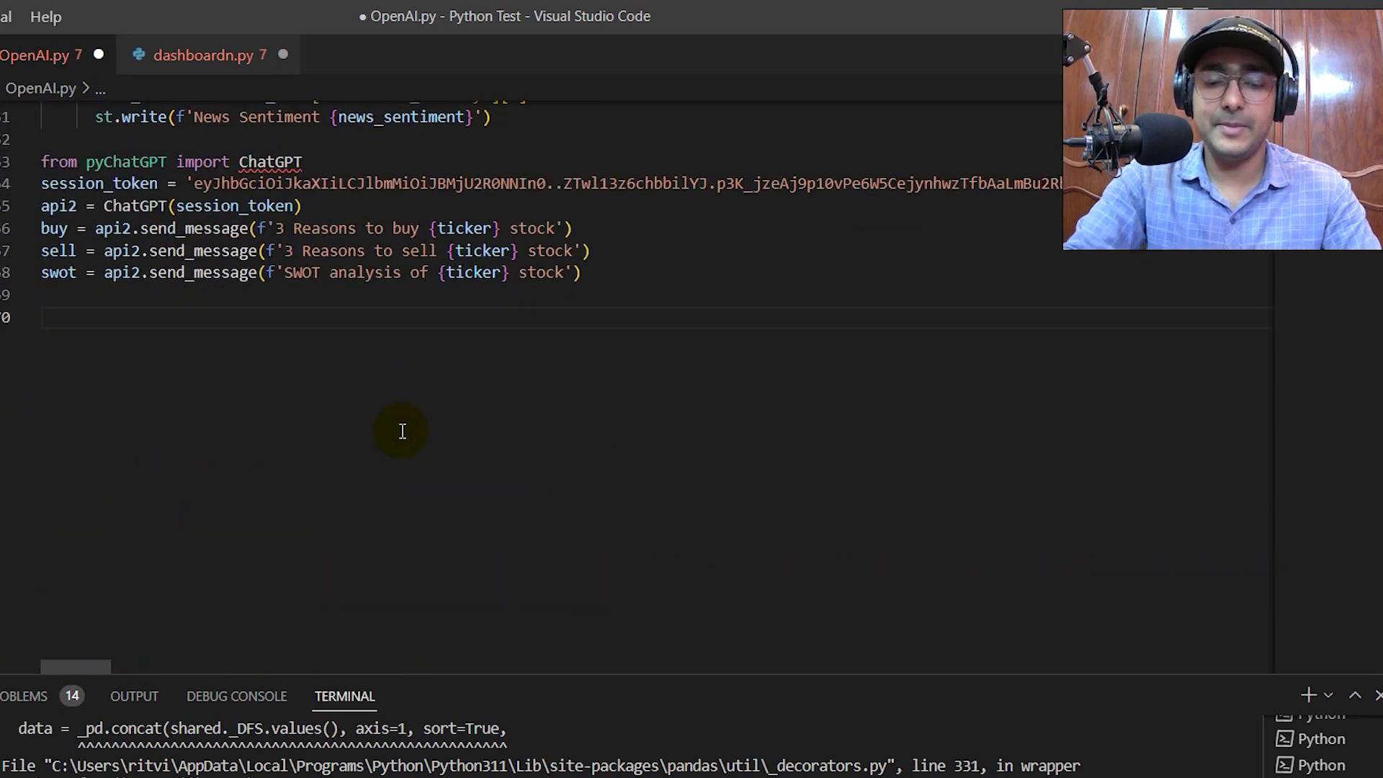
text(with openai1:)
Add st.tabs for buy, sell and SWOT under openai1, plus a buy_reason block writing buy['message'].
key(Return)
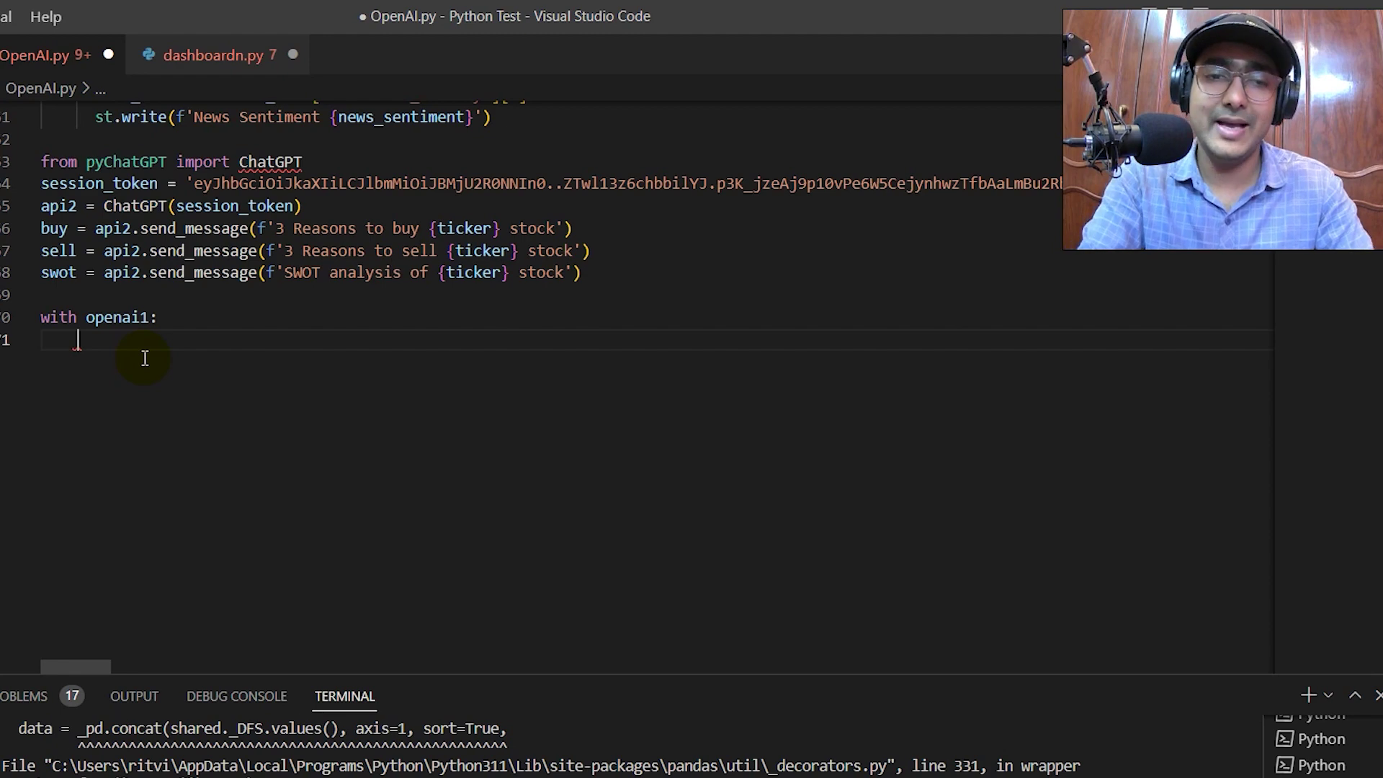
text(buy_reason, sell_reason, swot_analysis =)
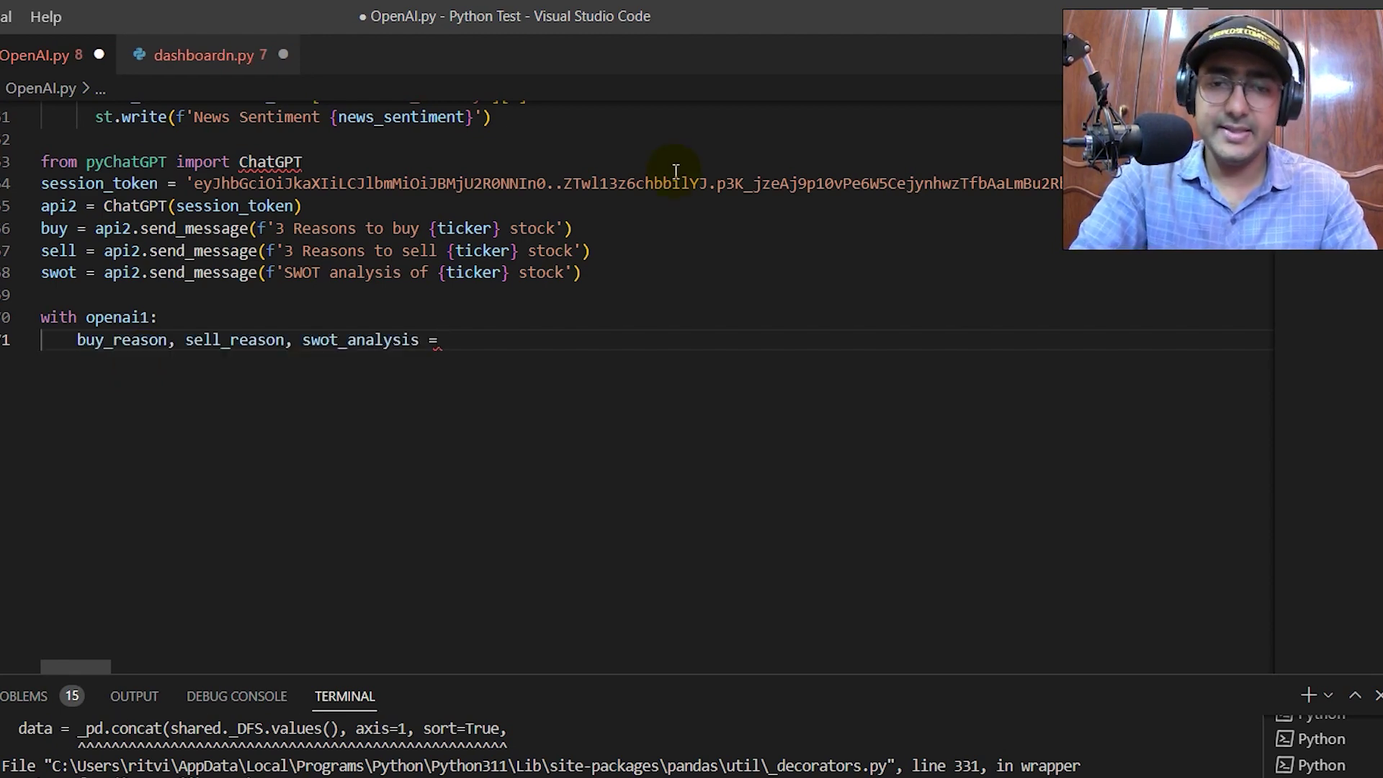
text( st.ta)
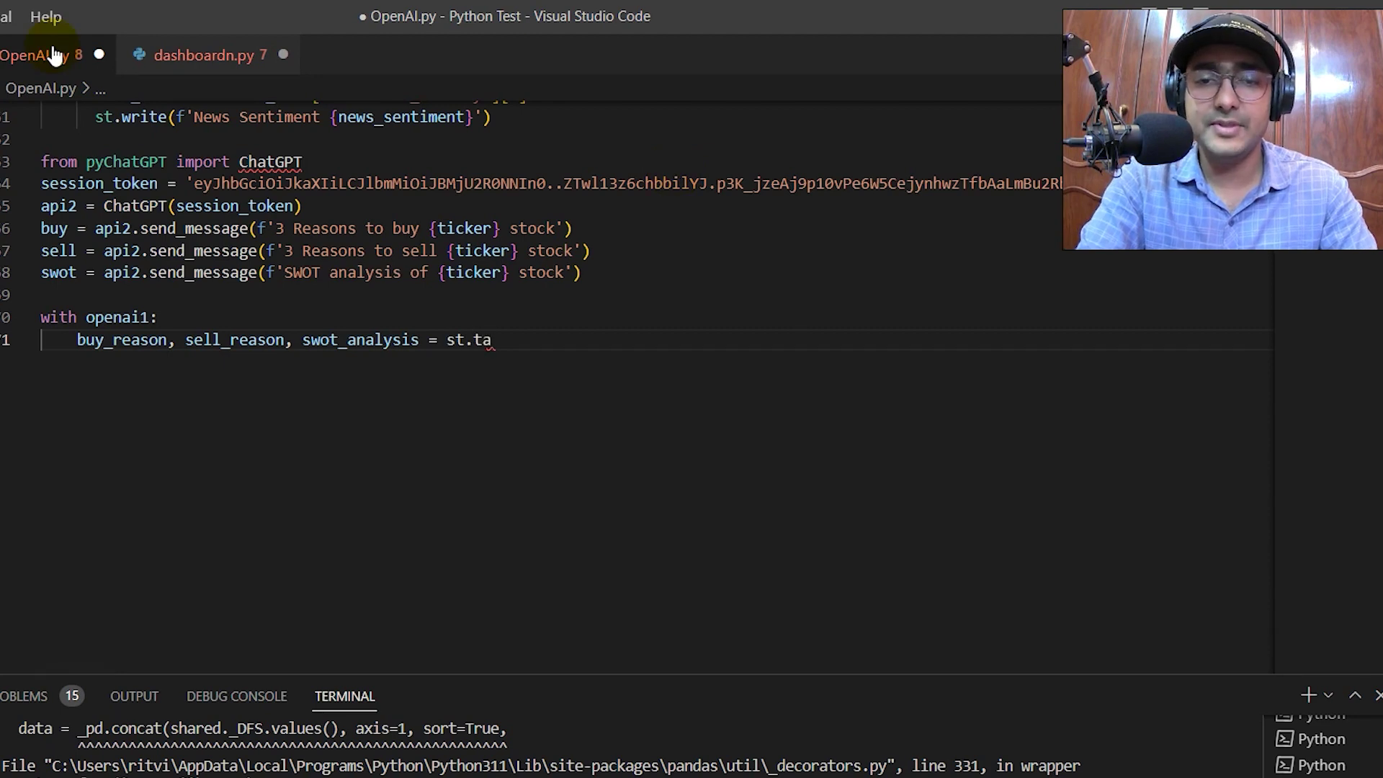
key(Tab)
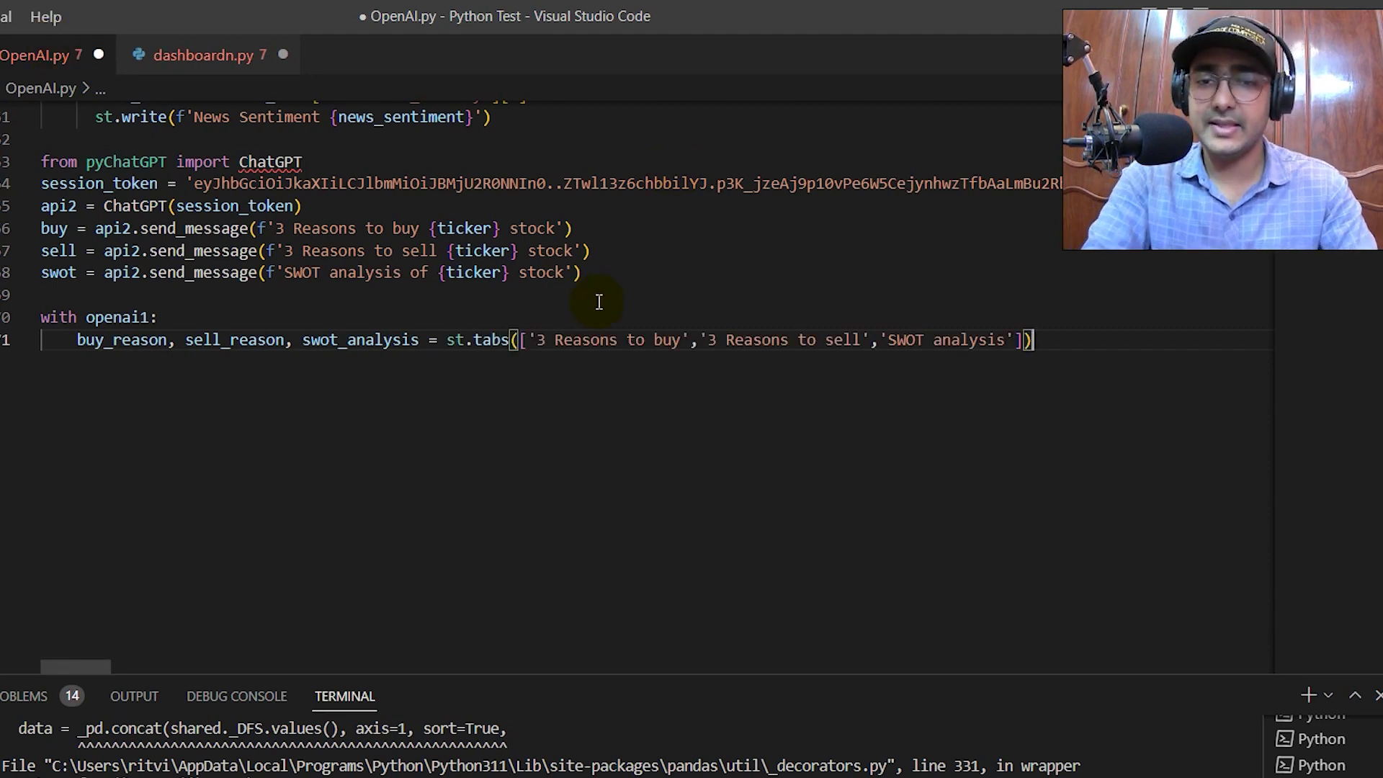
key(Return)
key(Return)
text(wit)
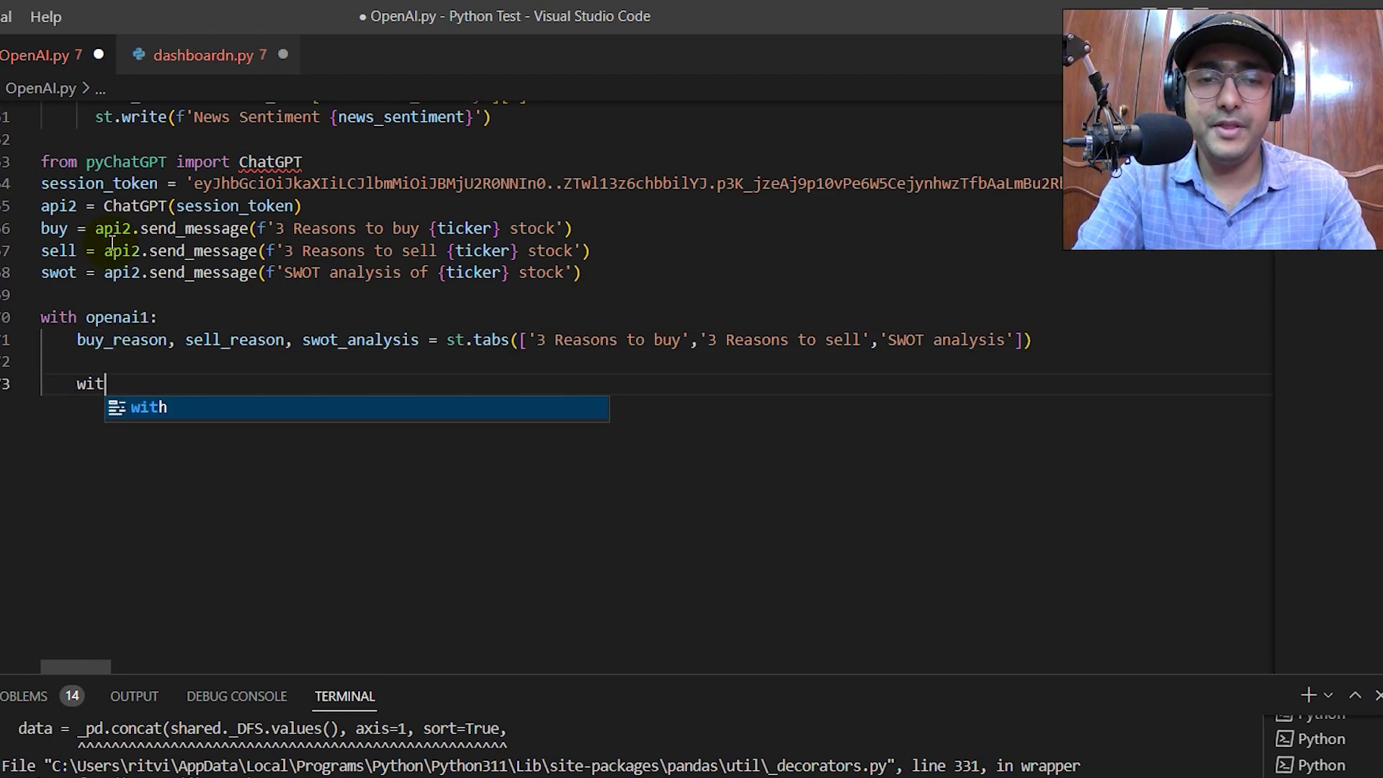
text(h buy)
key(Tab)
text(:)
key(Return)
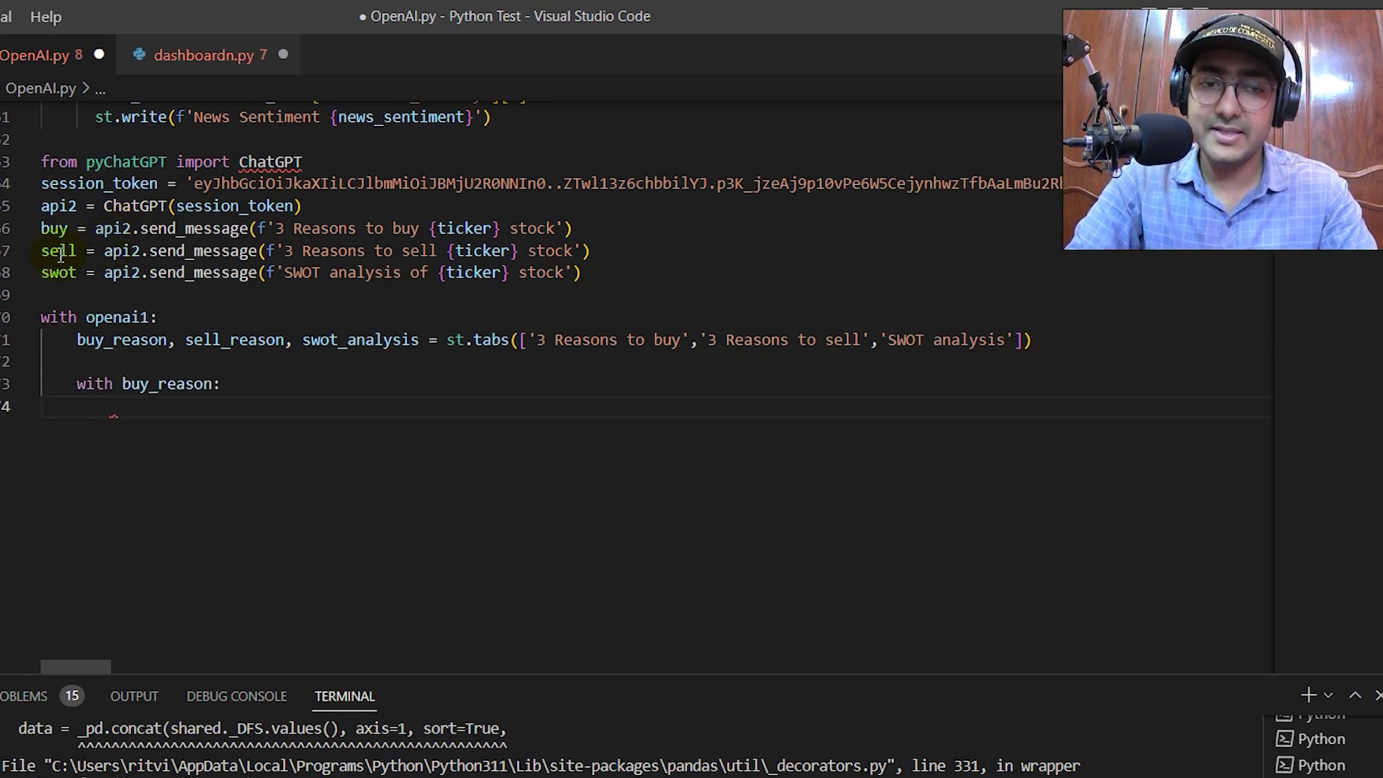
text(s)
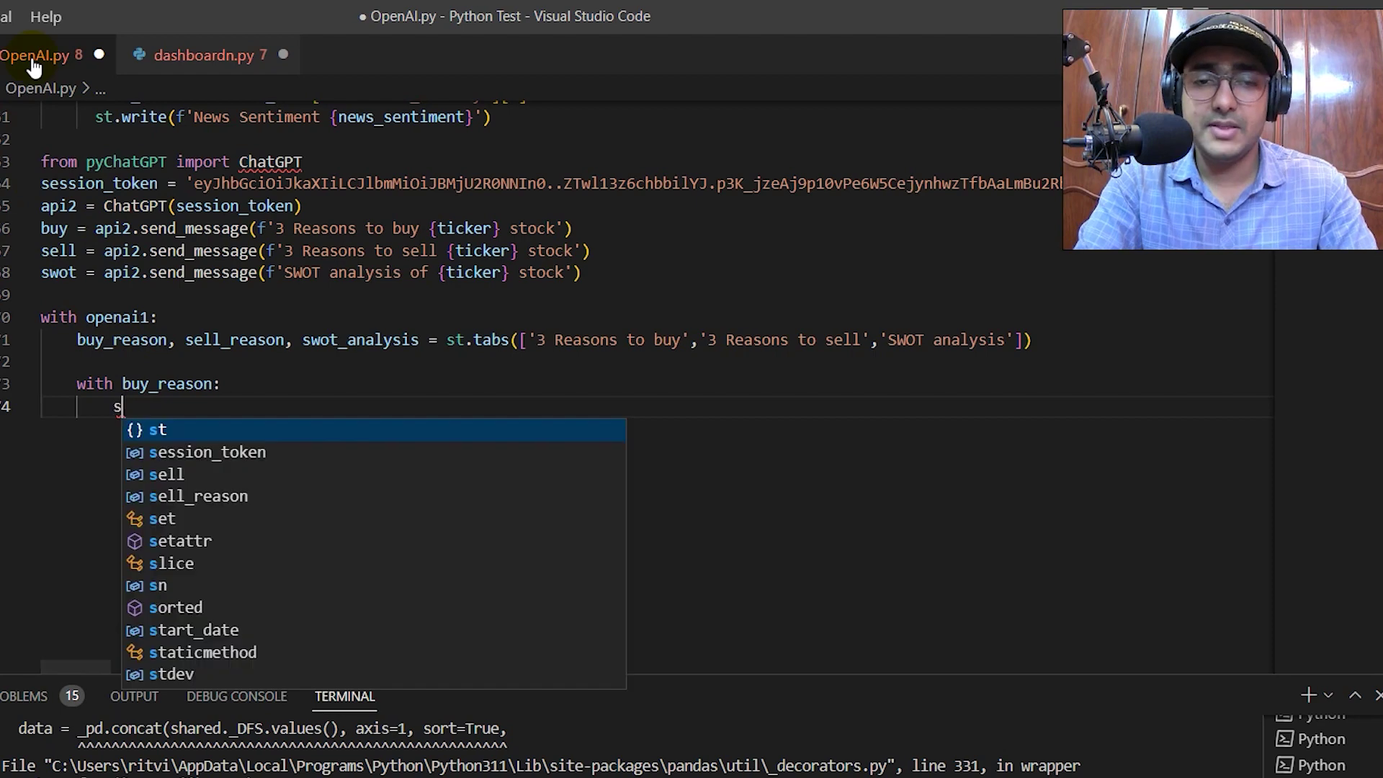
text(t.subheader(f'3 reasons on why to buy {ticker} Stock)
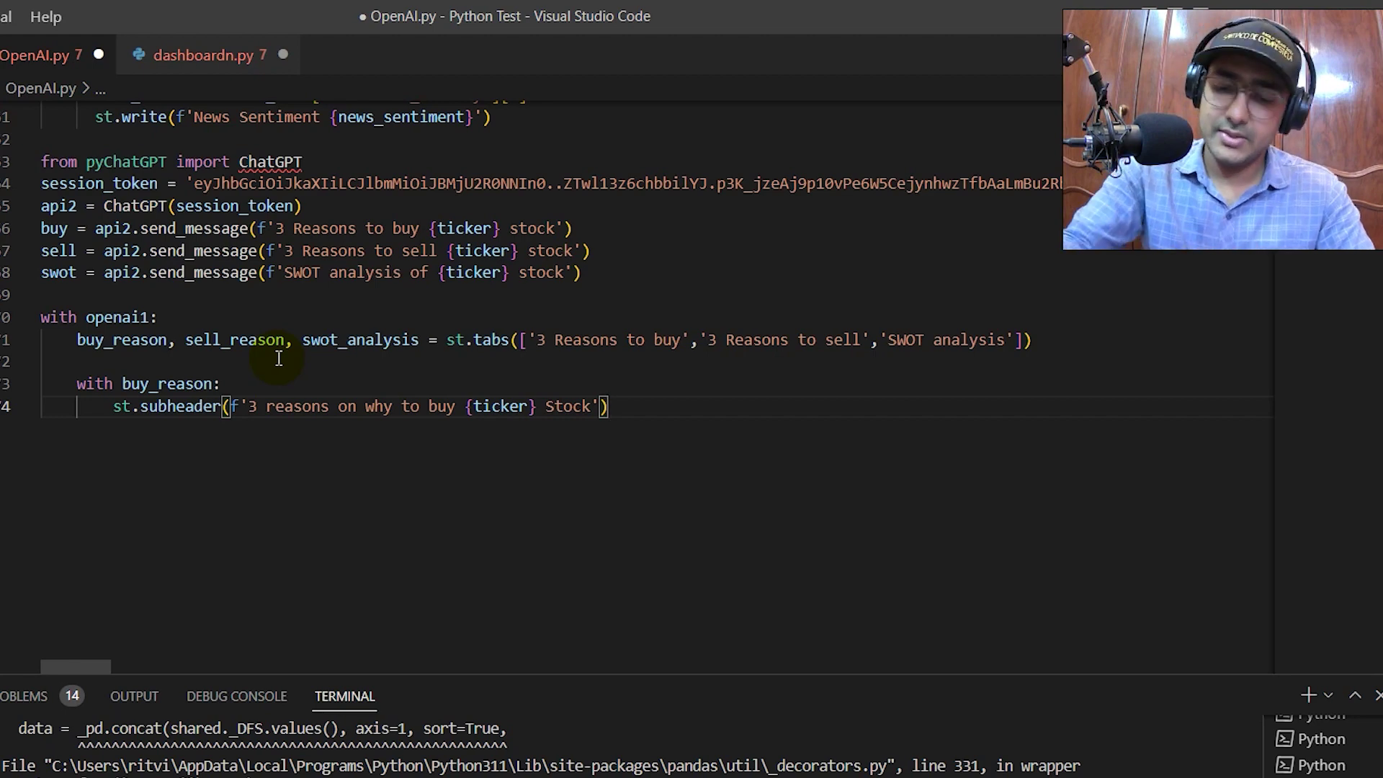
key(Return)
text(st.)
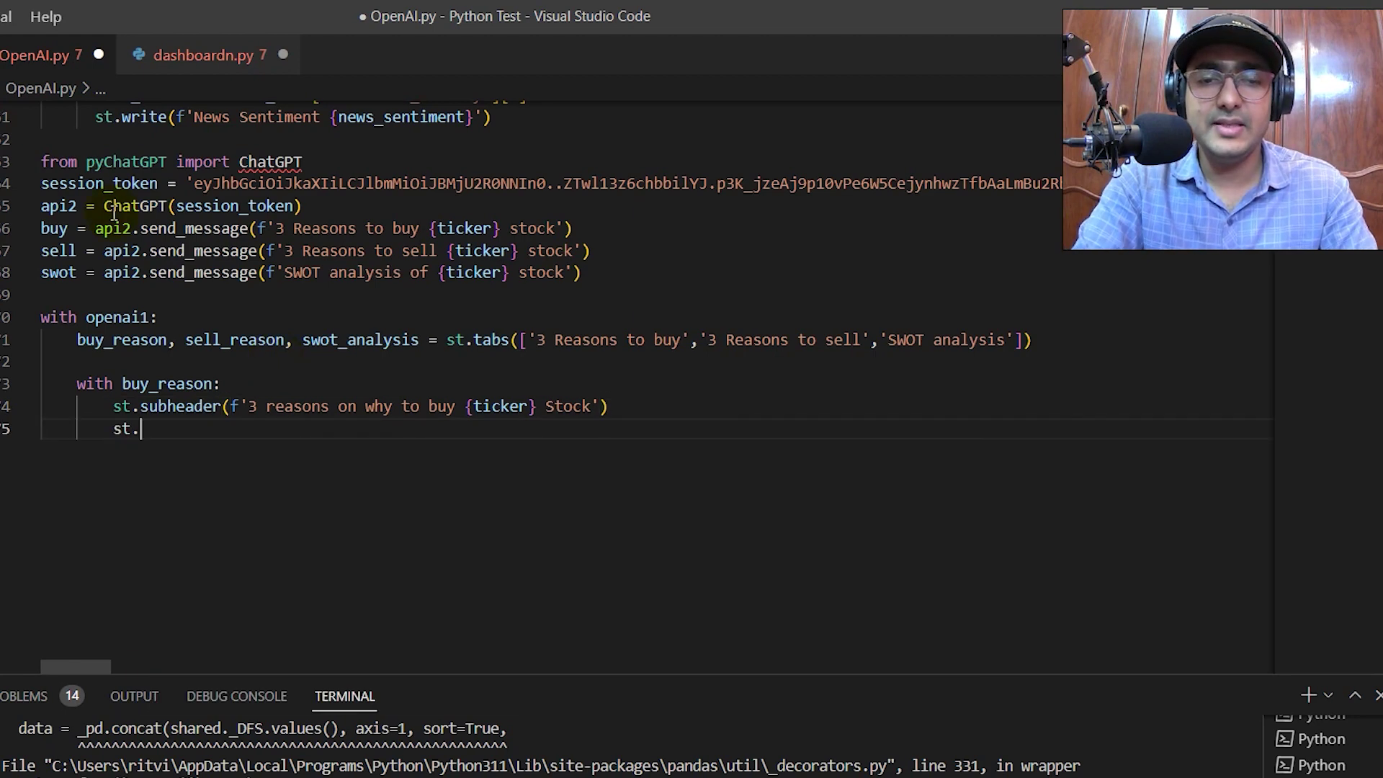
text(write)
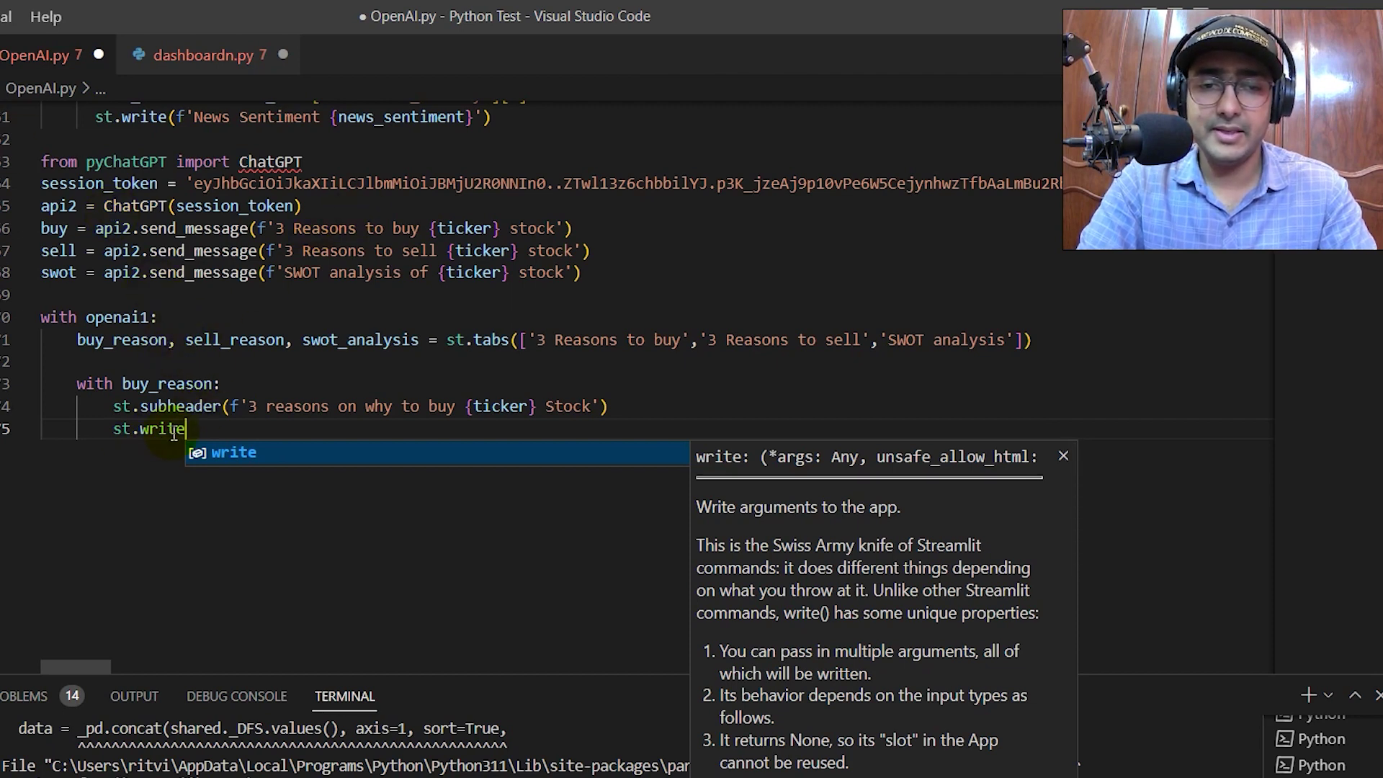
mouse_move(163, 429)
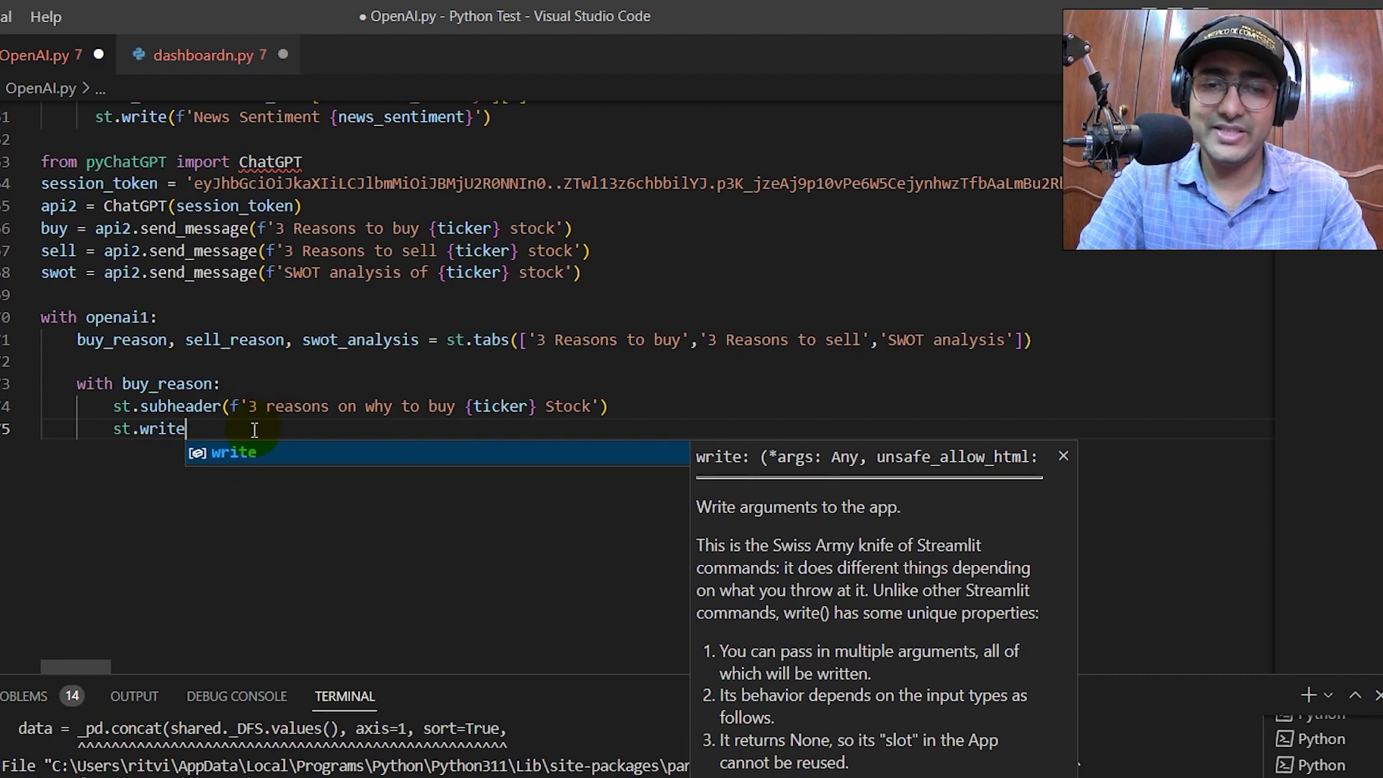
text((buy['message'])
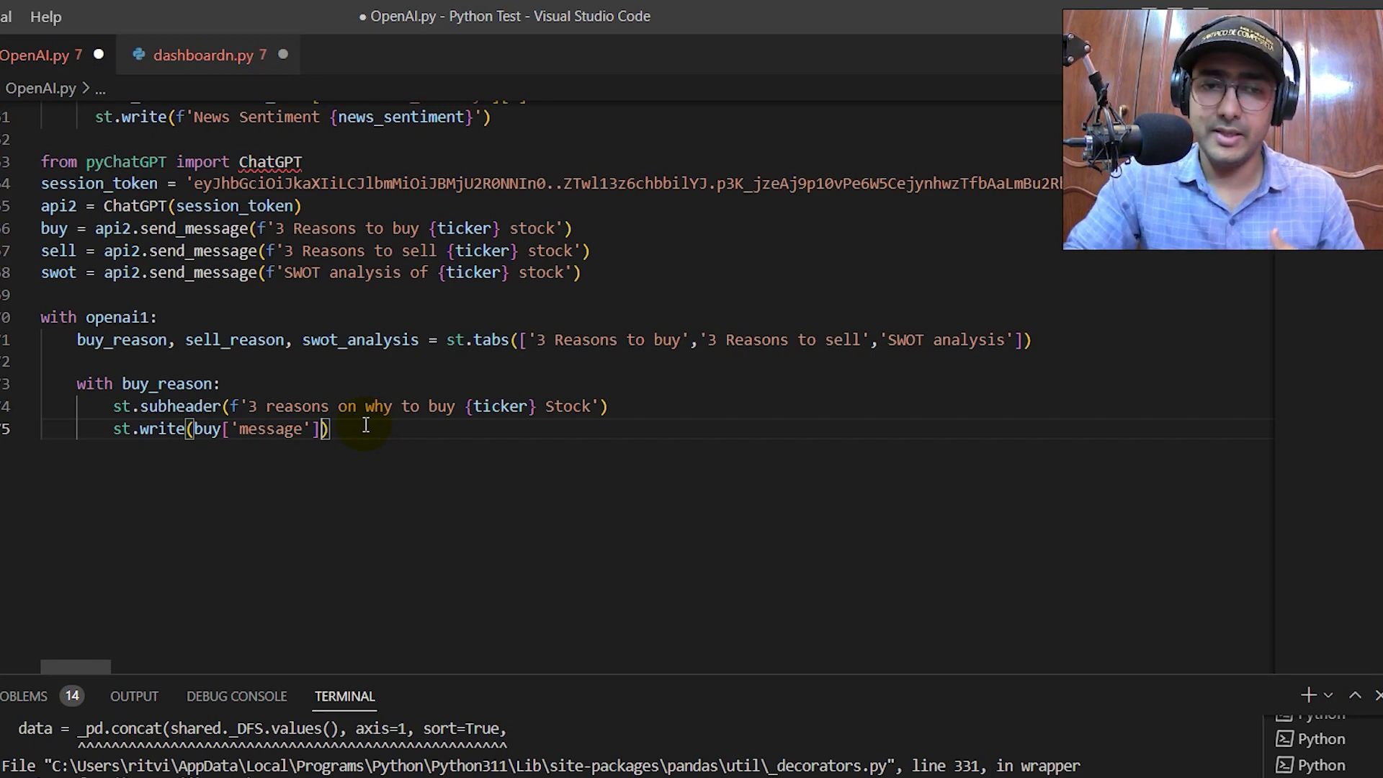
key(Return)
Add a 'with sell_reason:' block containing a copy of the buy subheader and write lines.
key(BackSpace)
text(with se)
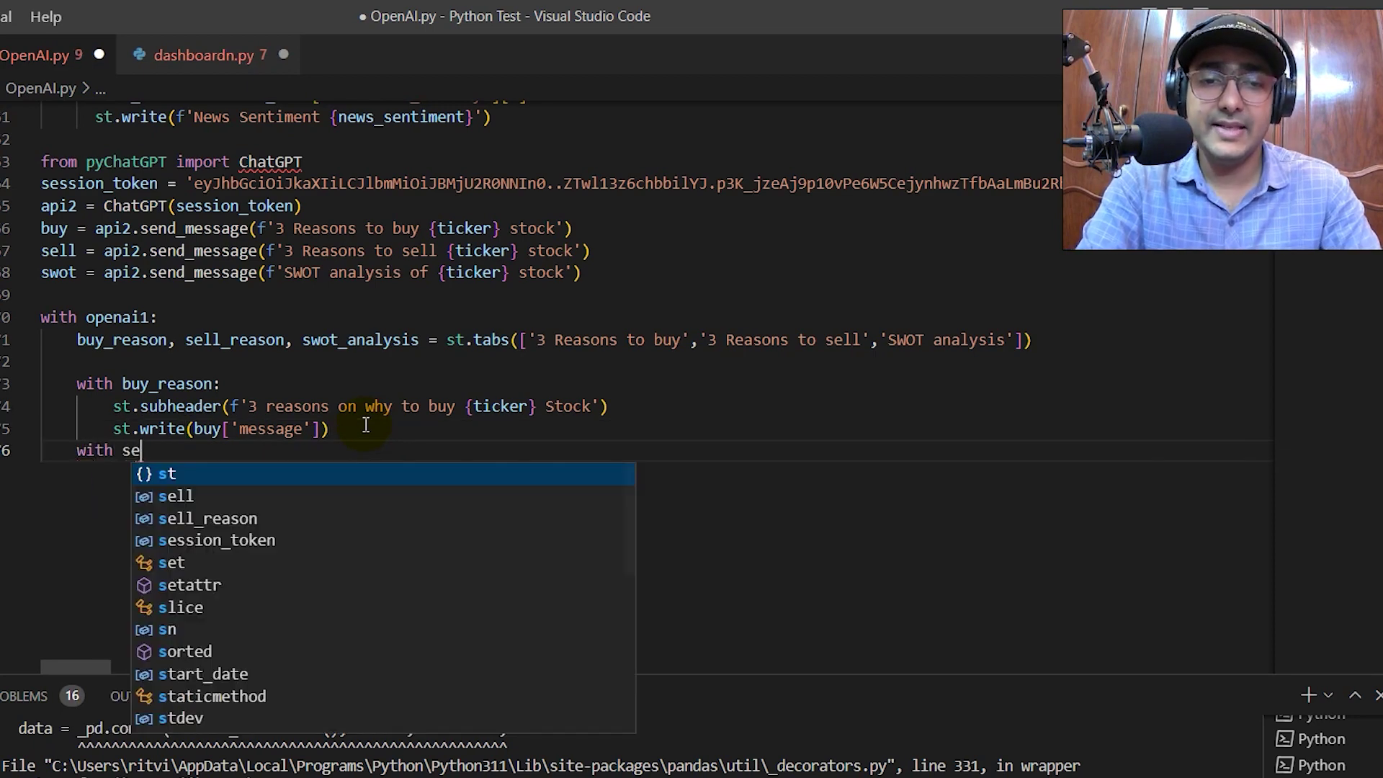
text(ll)
key(Down)
key(Tab)
text(:)
key(Return)
key(Up)
key(Up)
key(Up)
key(shift+Down)
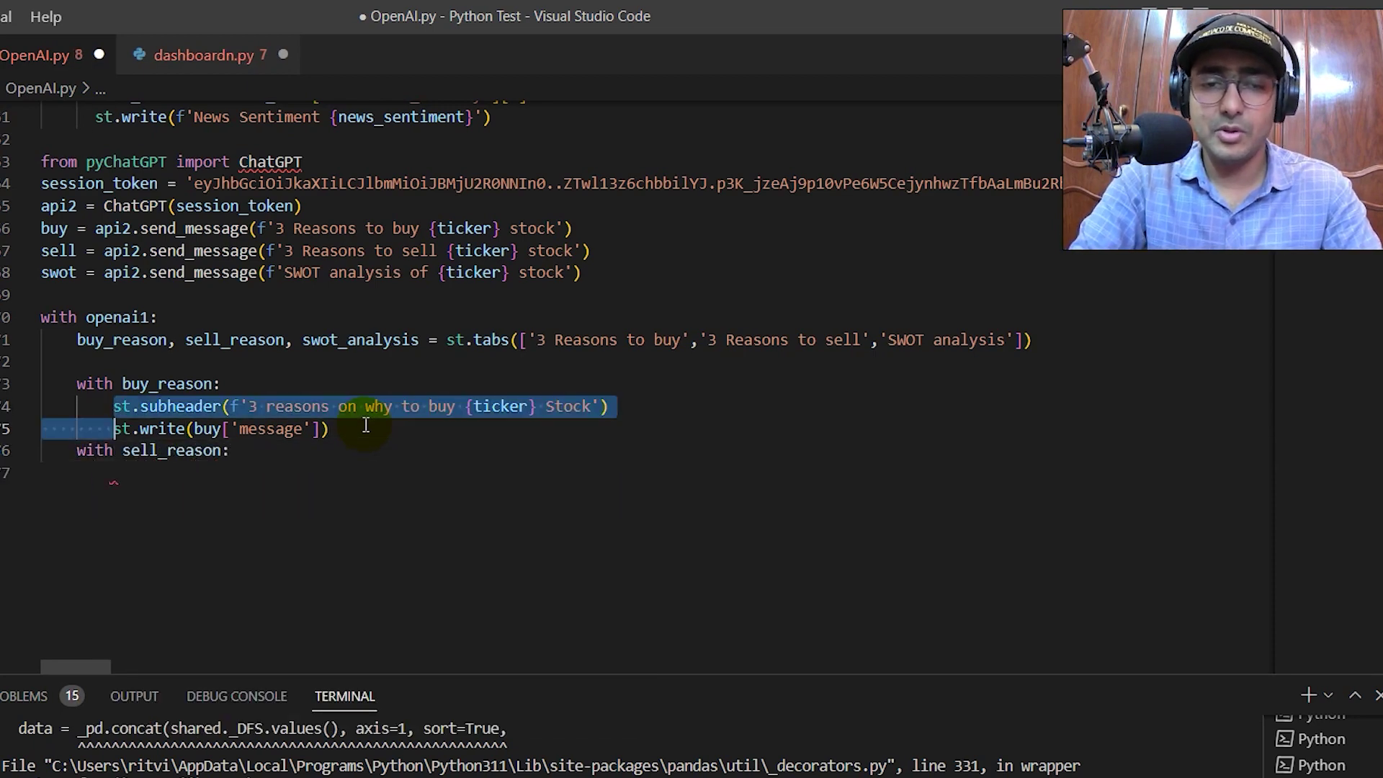
key(shift+Down)
key(ctrl+c)
key(Down)
key(ctrl+v)
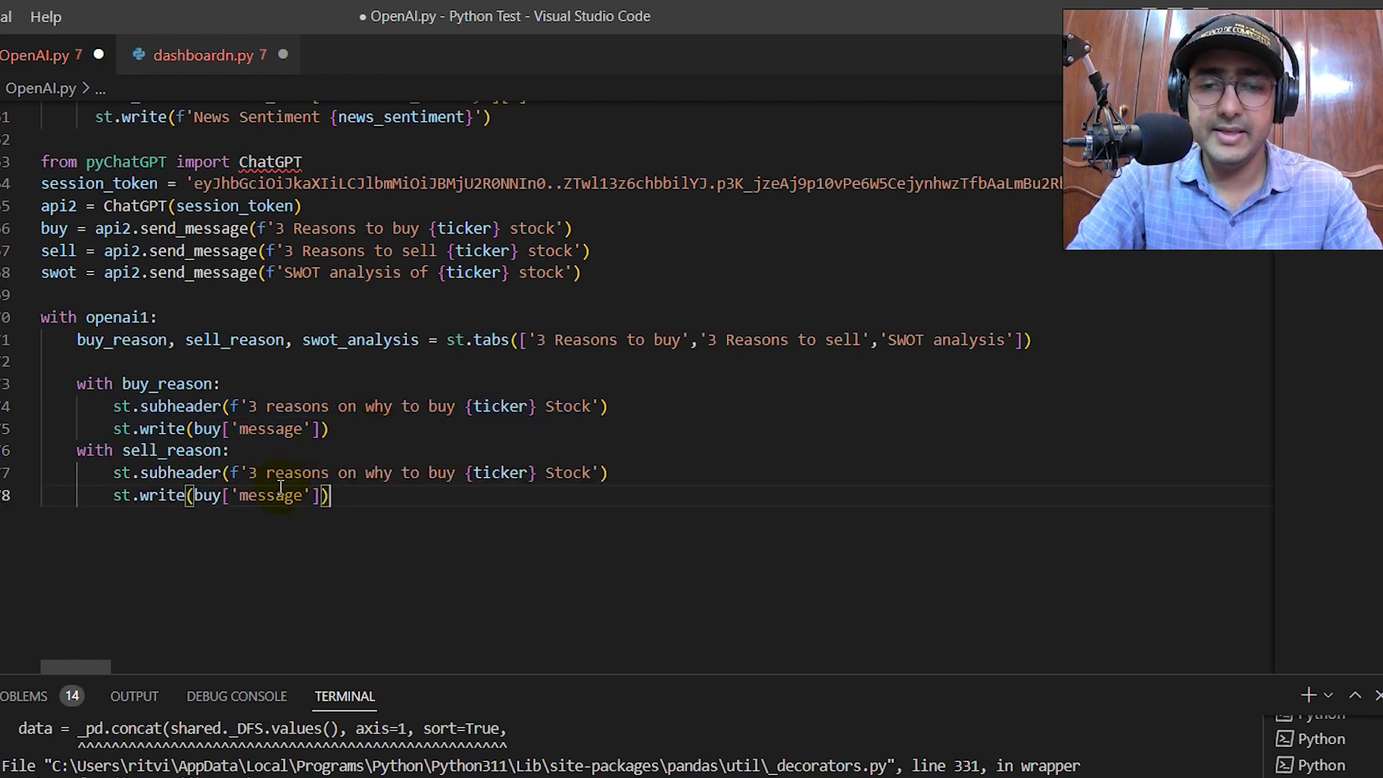
Change the sell block's subheader and write call to sell, and capitalise BUY in the buy subheader.
click(270, 476)
key(ctrl+Right)
key(ctrl+Right)
key(ctrl+Right)
key(ctrl+BackSpace)
text(SELL)
key(Up)
key(Up)
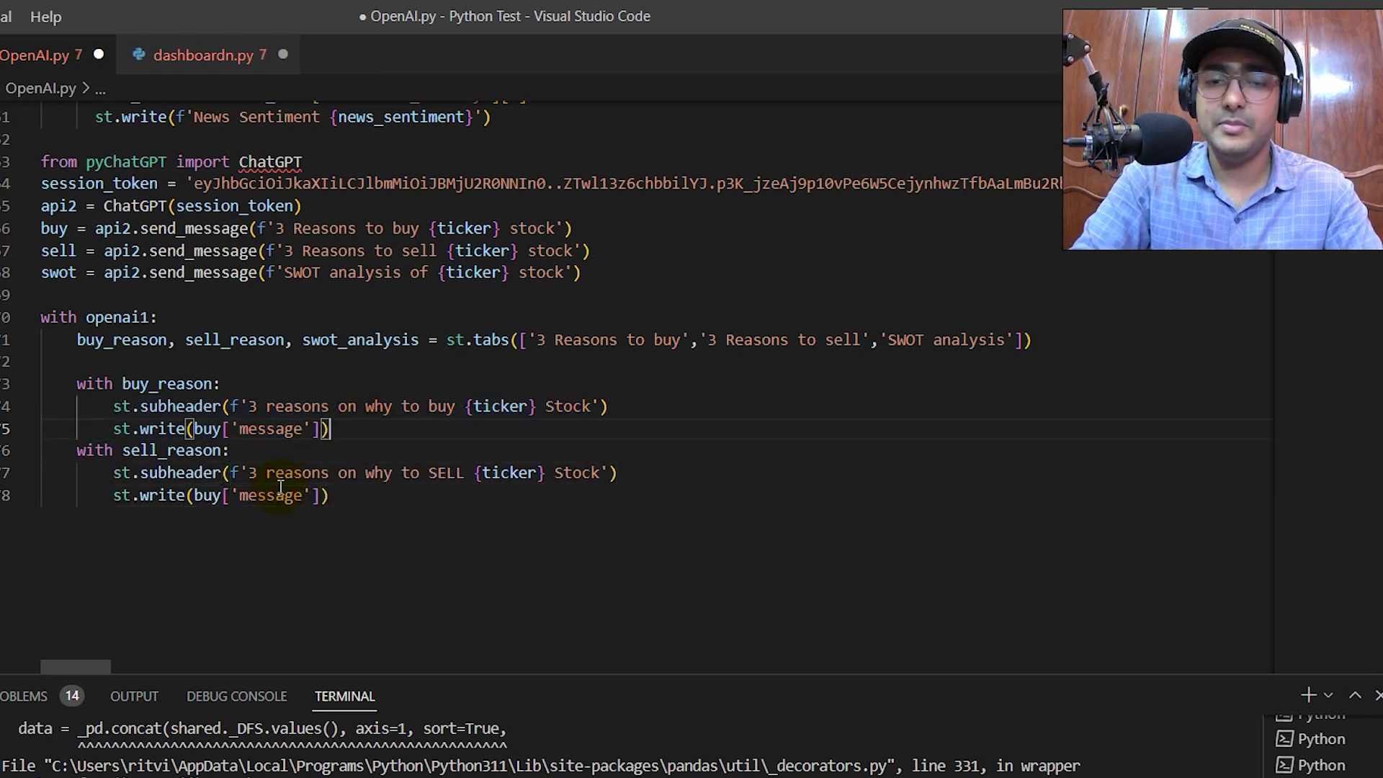
key(ctrl+shift+Left)
text(BUY)
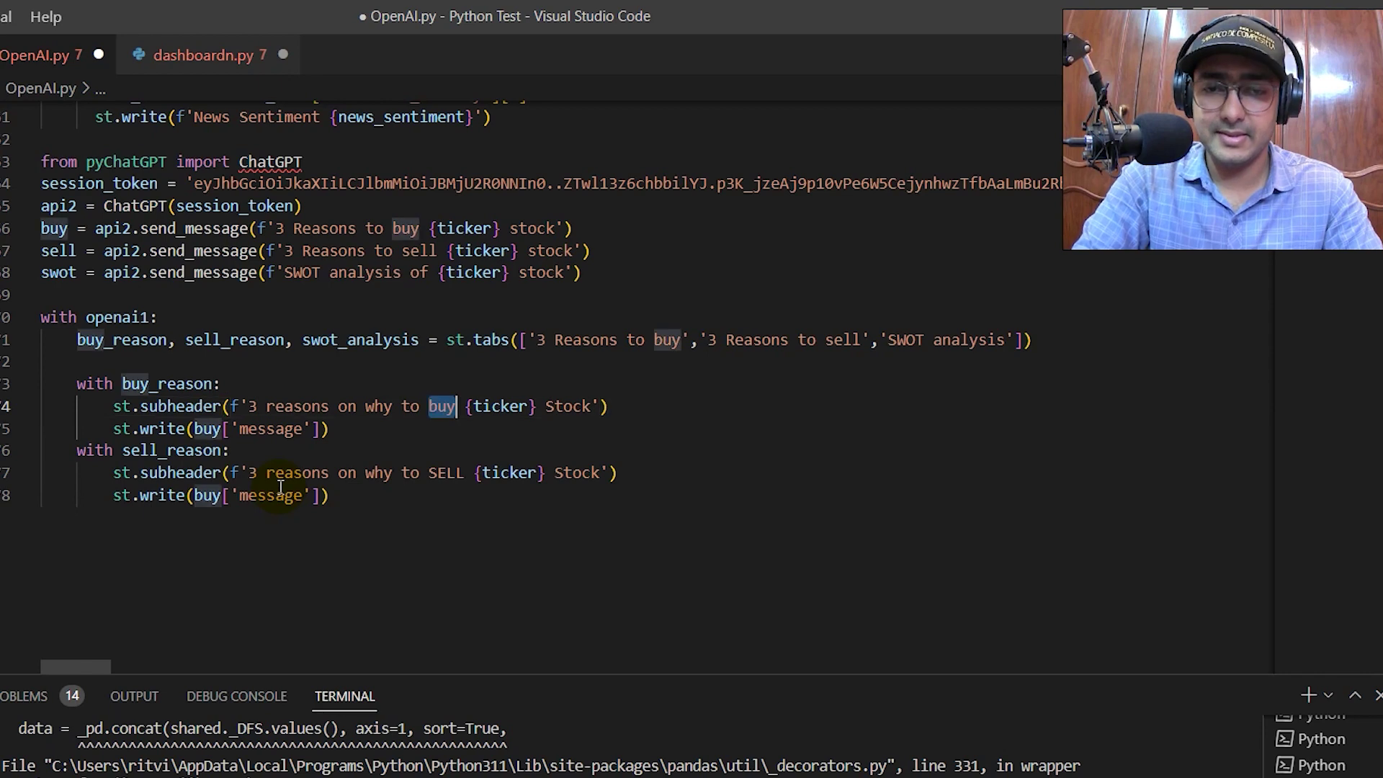
key(Down)
key(Down)
key(Down)
key(ctrl+BackSpace)
text(sell)
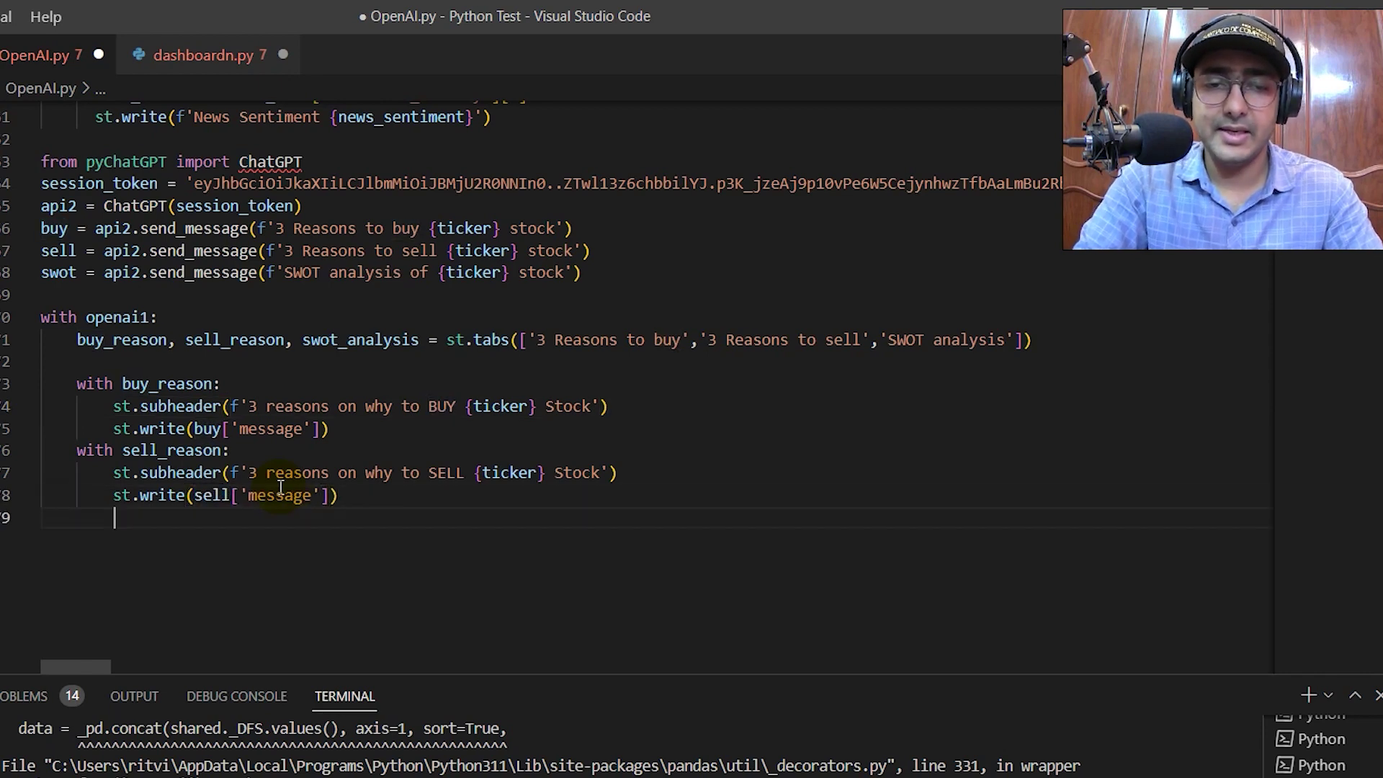
text(with swot_analysis:)
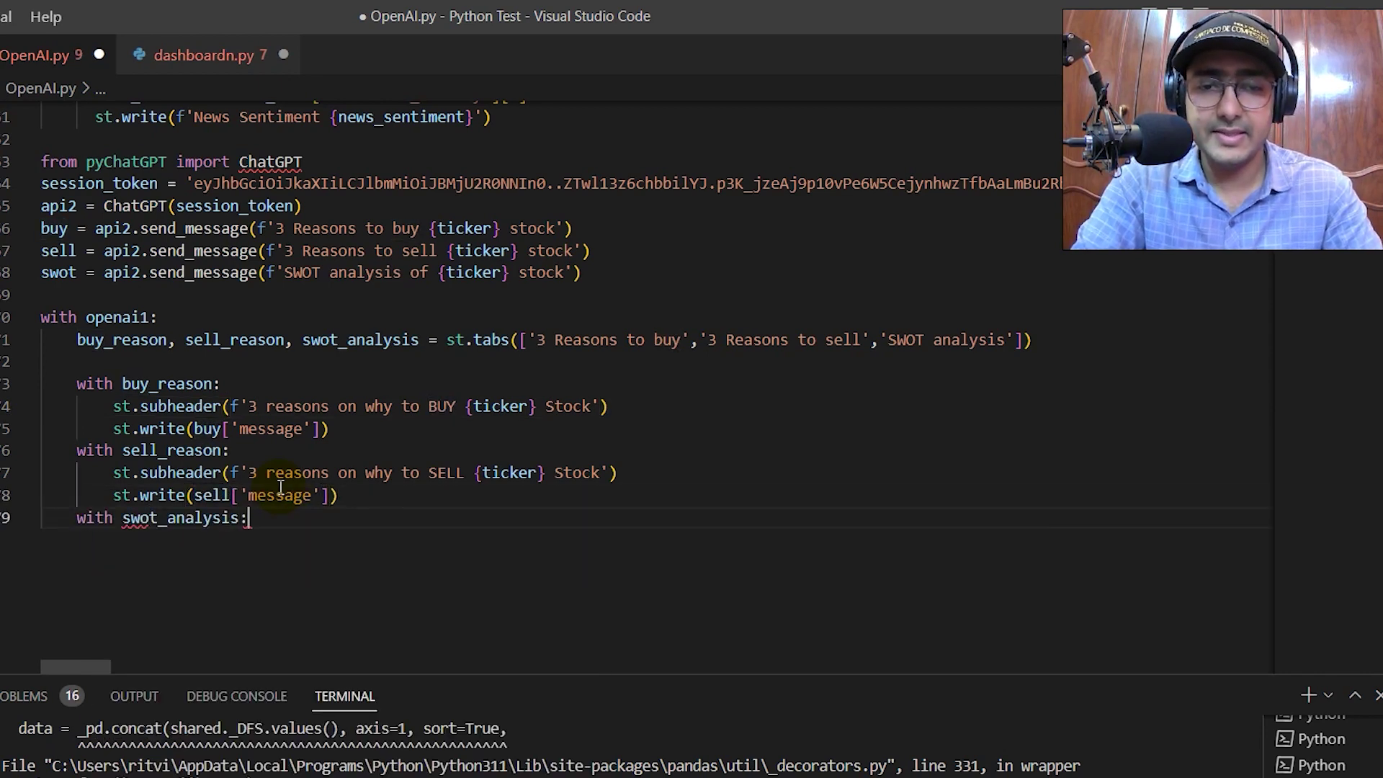
Fill the swot_analysis block with a 'SWOT Analysis' subheader and st.write(swot['message']).
key(Return)
key(ctrl+v)
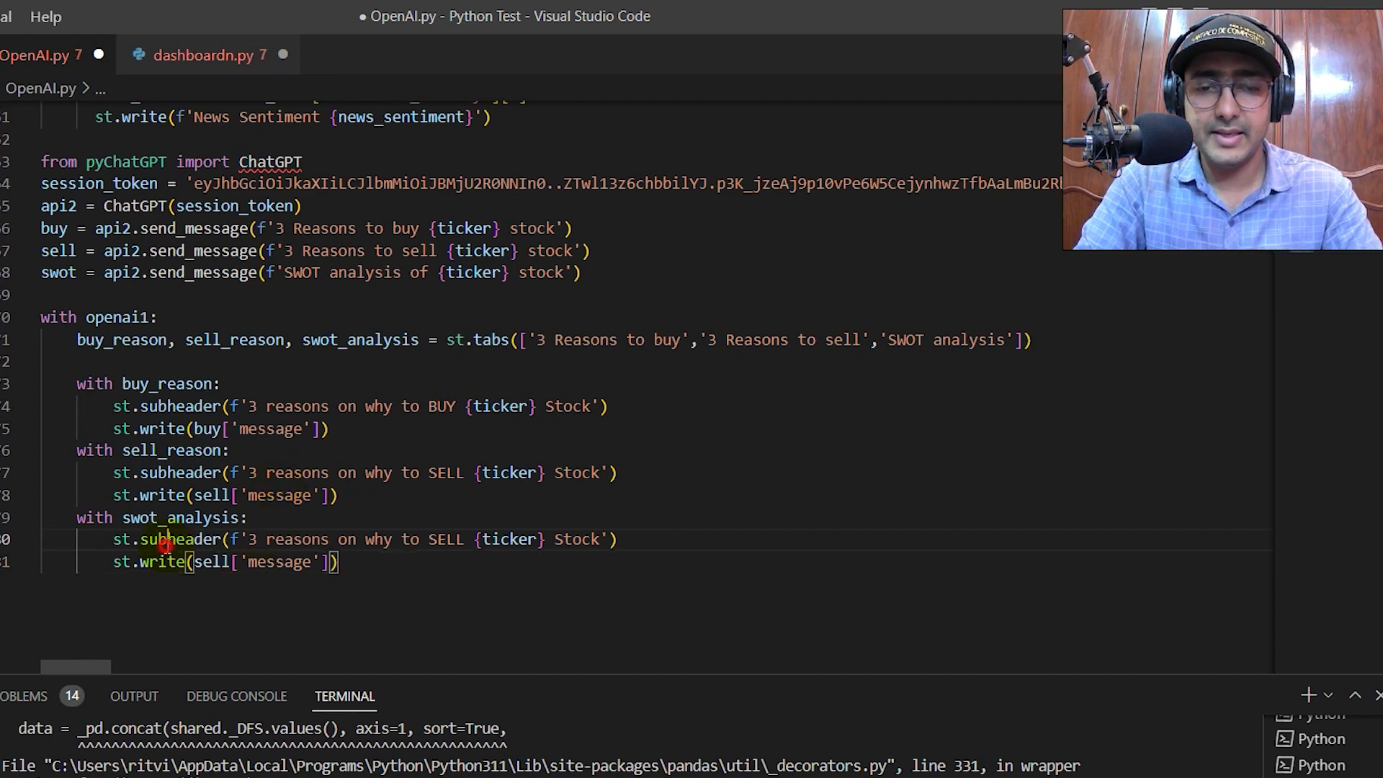
double_click(168, 543)
key(Right)
key(Right)
key(Right)
key(ctrl+shift+Right)
key(ctrl+shift+Right)
key(ctrl+shift+Right)
key(ctrl+shift+Right)
key(ctrl+shift+Right)
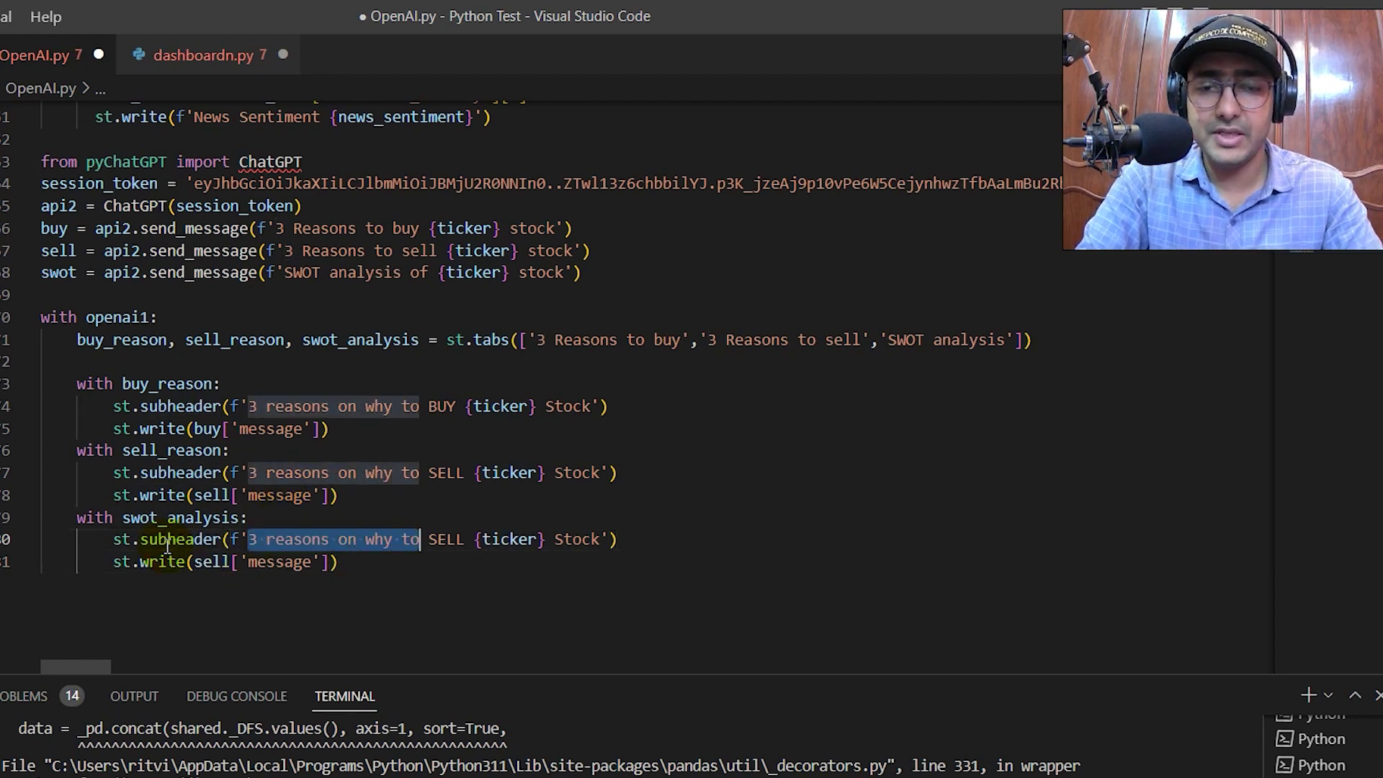
key(ctrl+shift+Right)
text(SWOT Analysys)
key(BackSpace)
key(BackSpace)
key(BackSpace)
text(sis of)
key(Right)
key(Down)
key(ctrl+Left)
key(ctrl+Left)
key(ctrl+shift+Right)
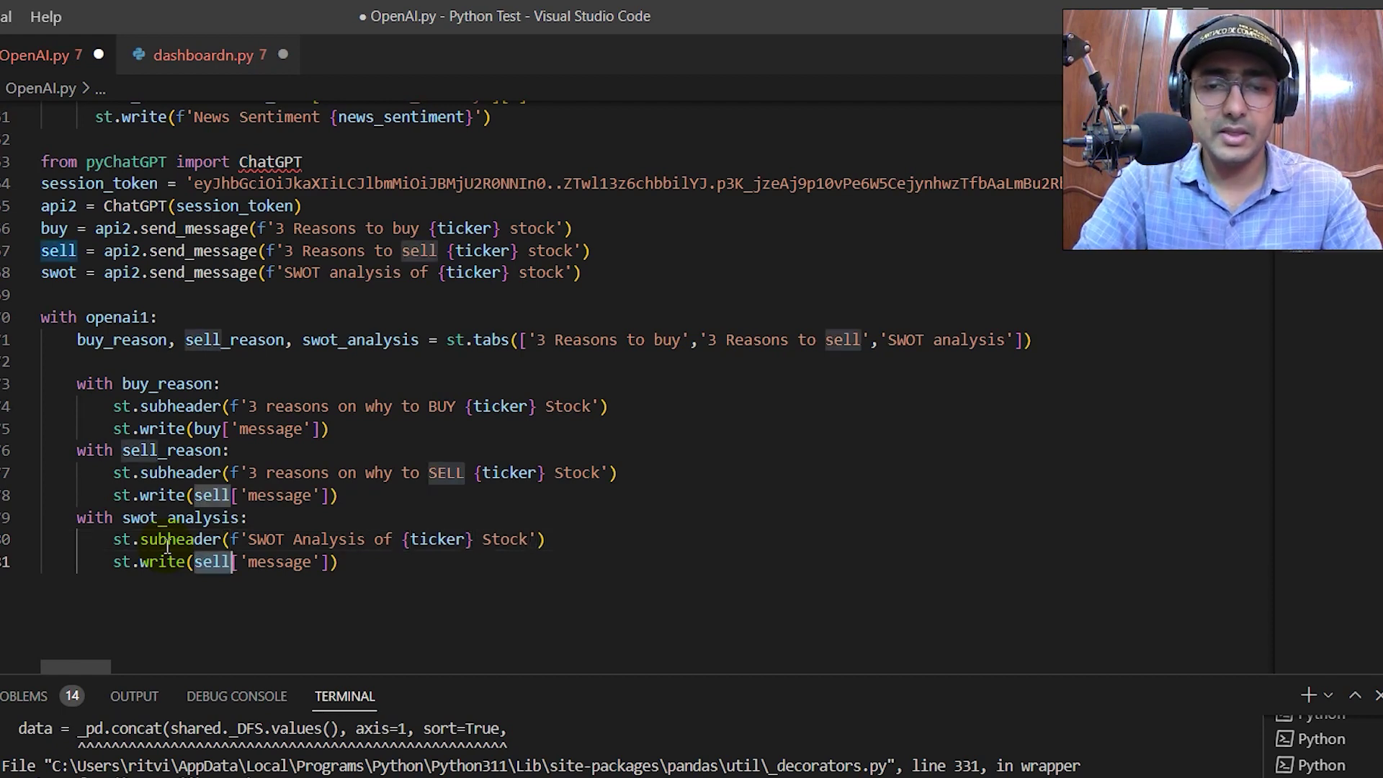
text(swot)
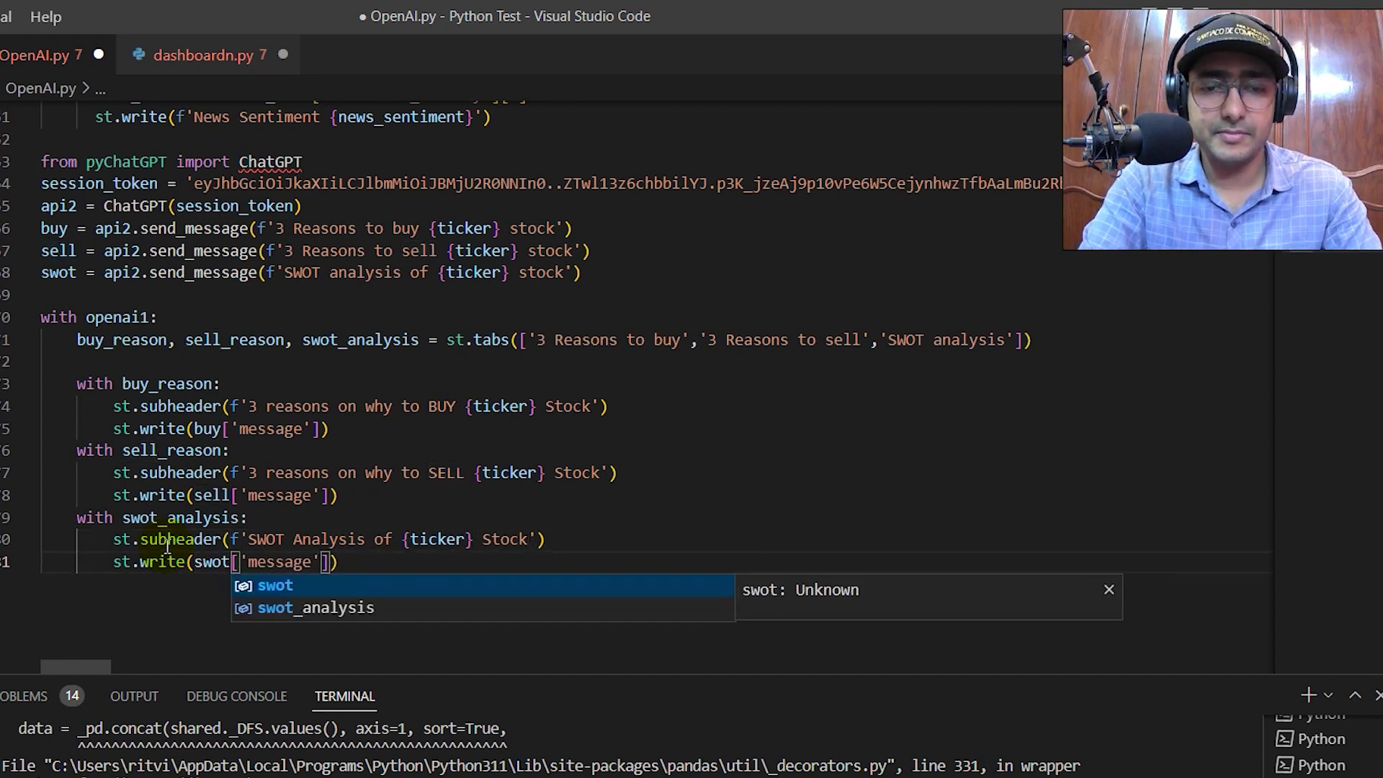
click(379, 563)
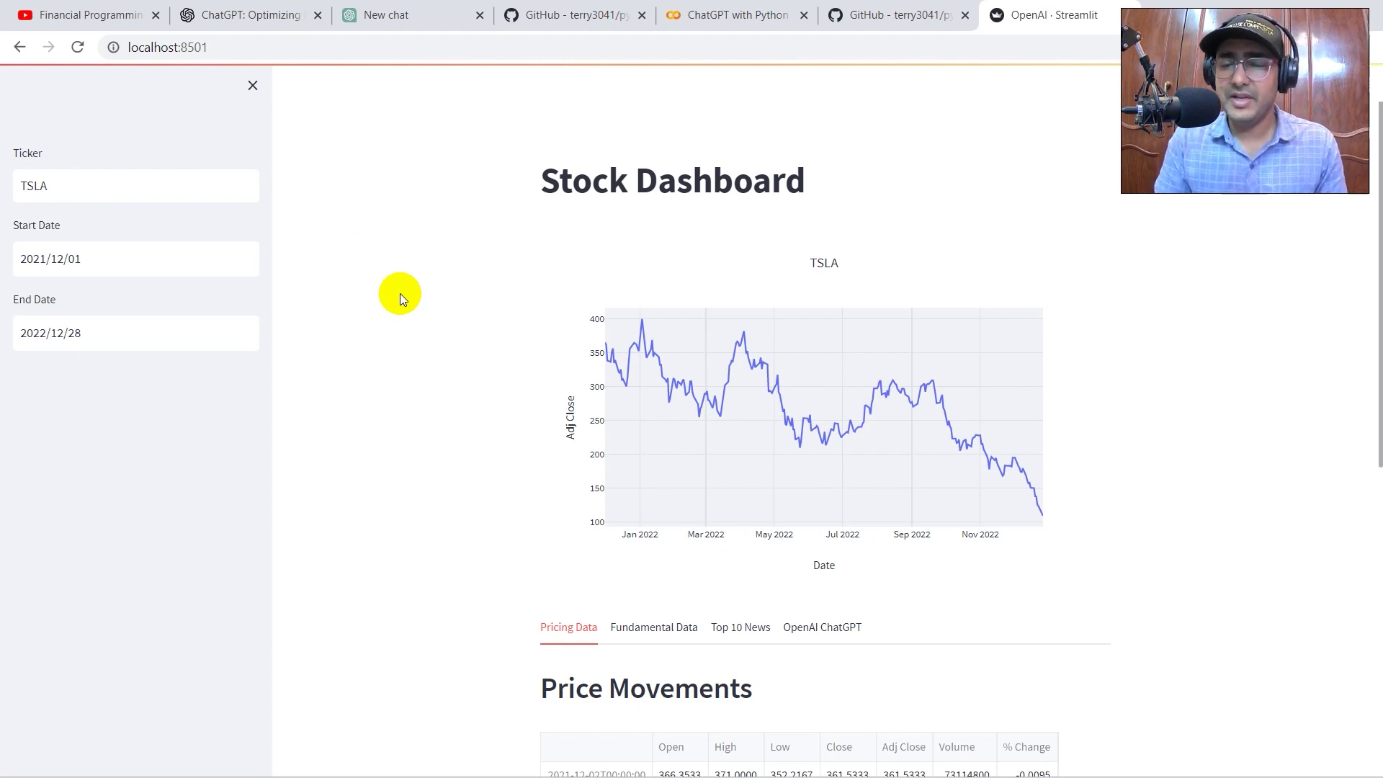
Switch windows with Alt+Tab, leaving the TSLA Stock Dashboard for the Google Drive folder.
key(alt+Tab)
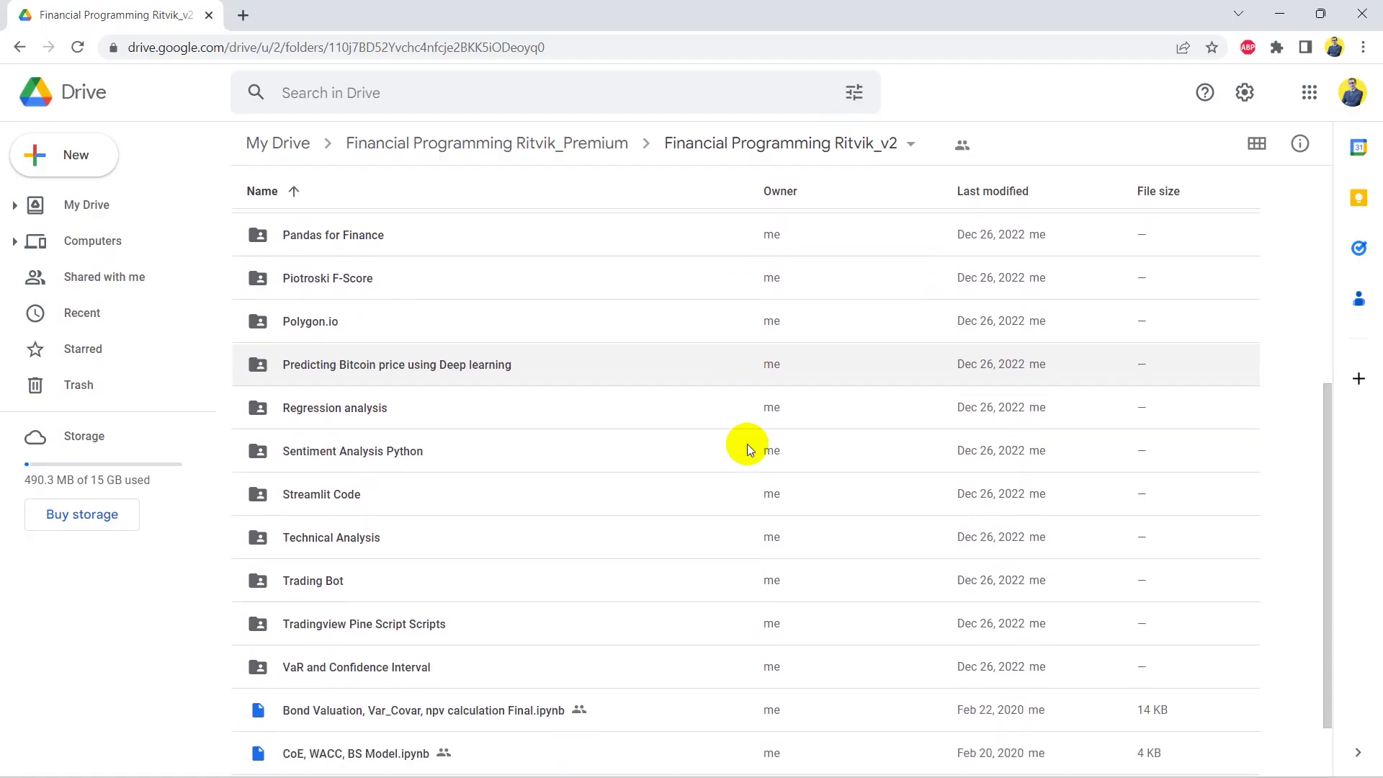
scroll(745, 444, down, 1)
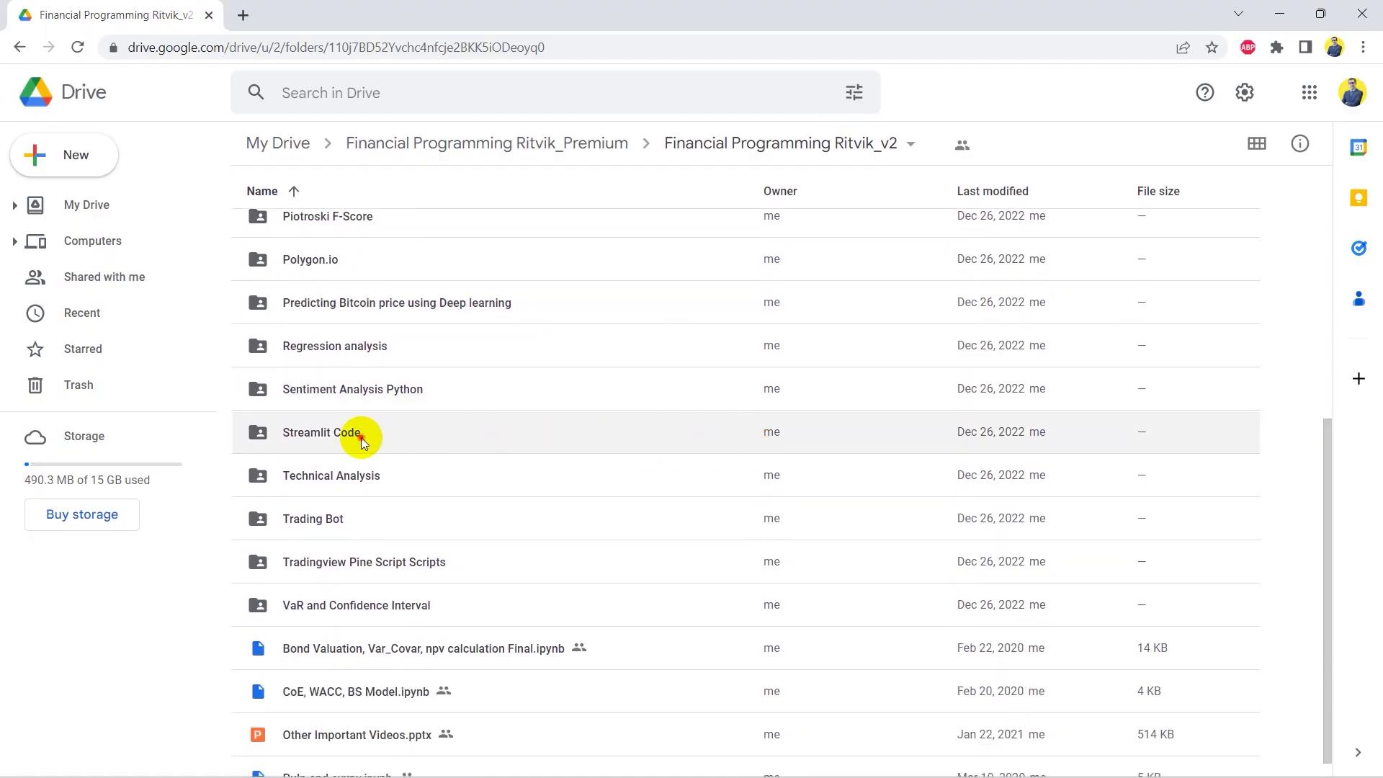
Open the Streamlit Code folder to see its two .py files, then return to Financial Programming Ritvik_v2.
double_click(361, 438)
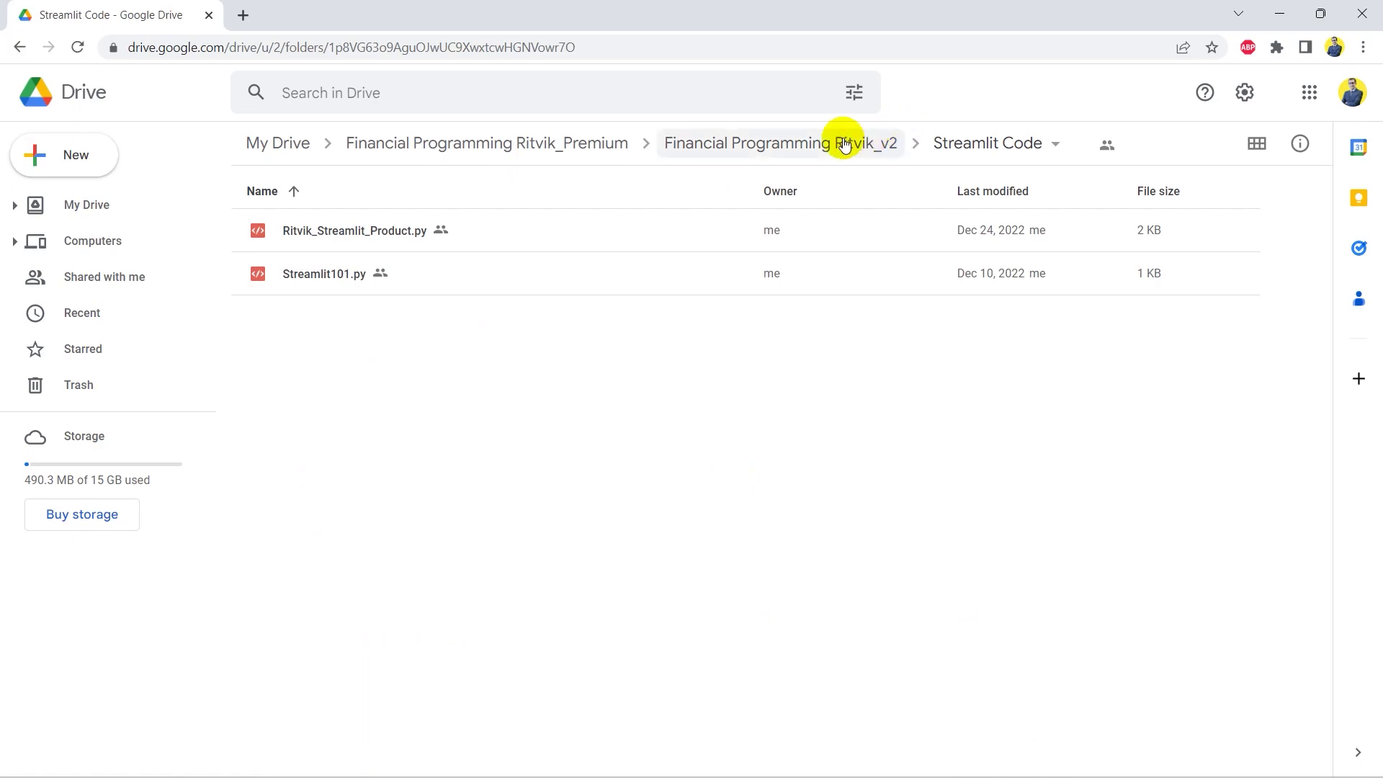
click(778, 141)
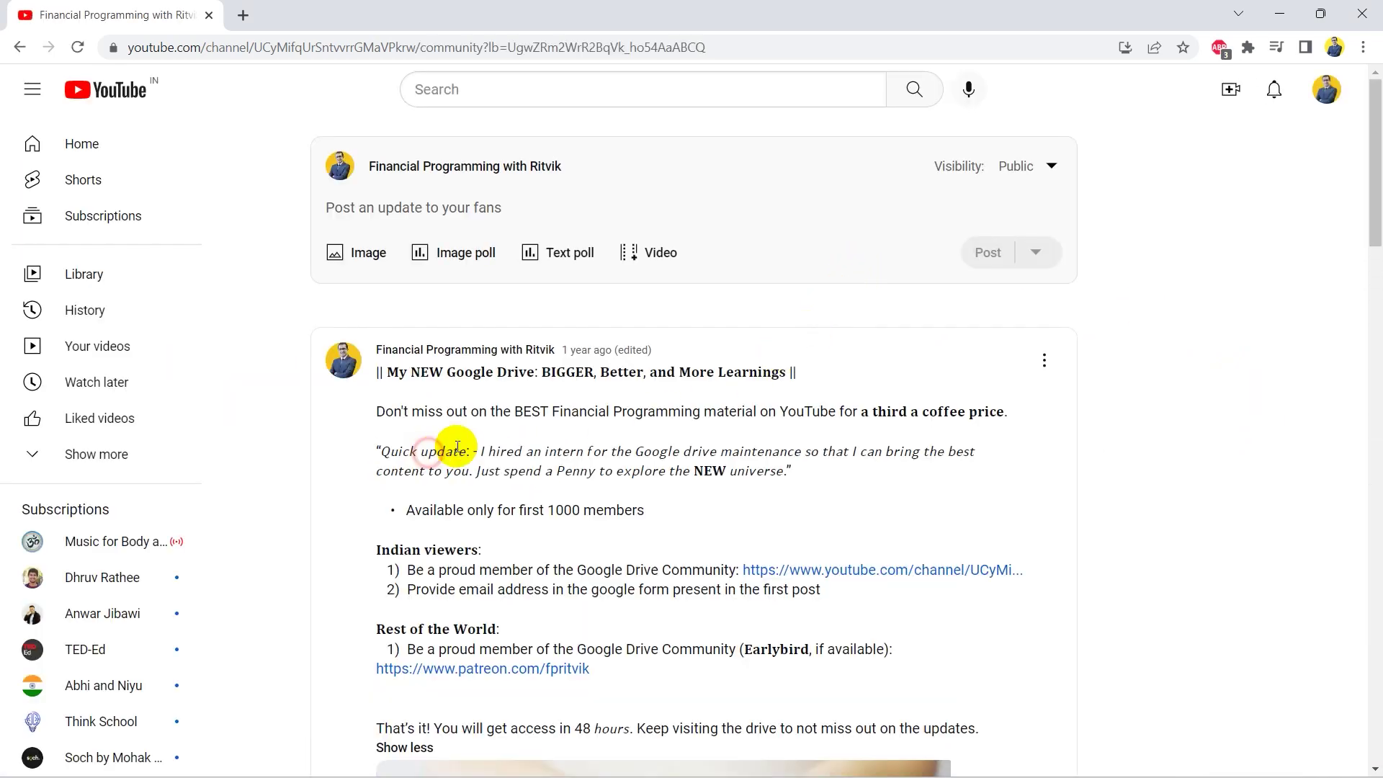
drag(1372, 119, 1374, 151)
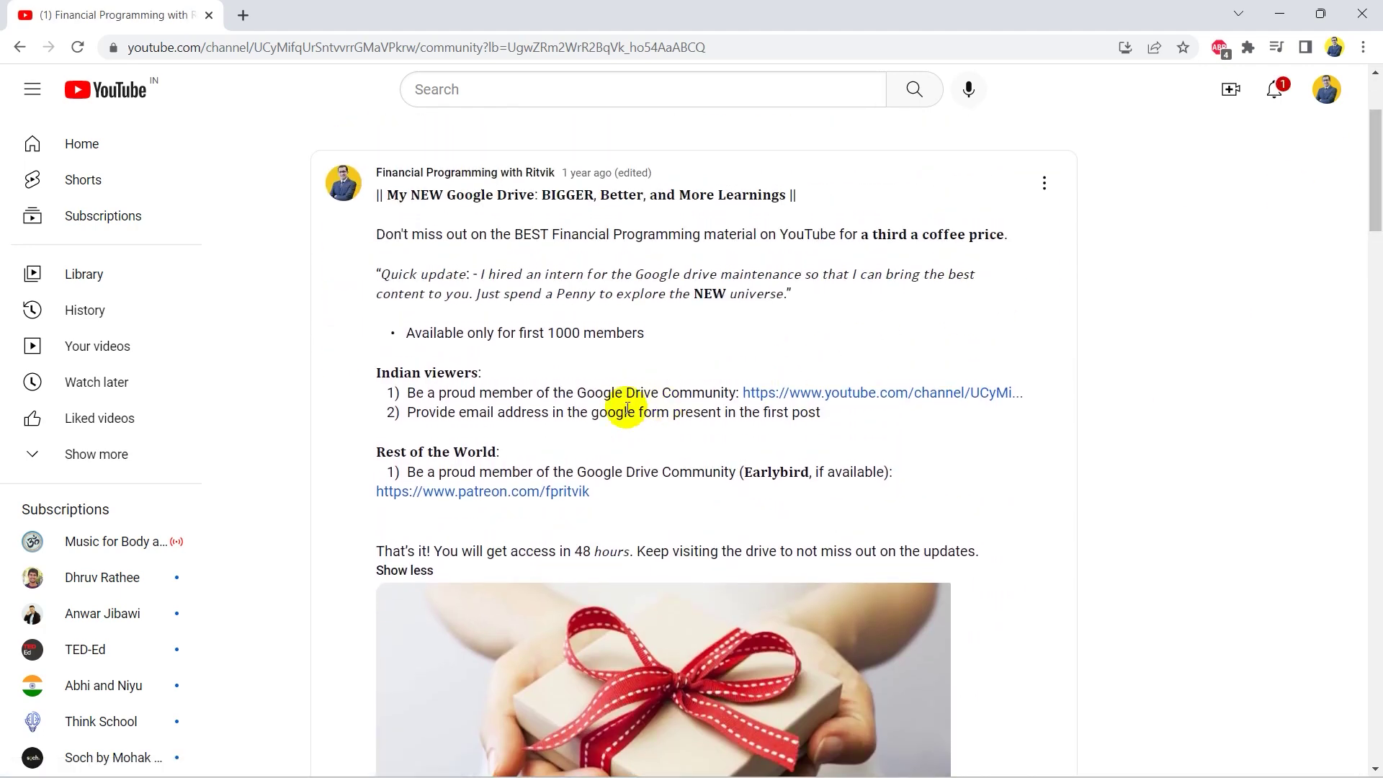
Highlight the post's Drive joining steps for Indian viewers and for the Rest of the World.
double_click(380, 373)
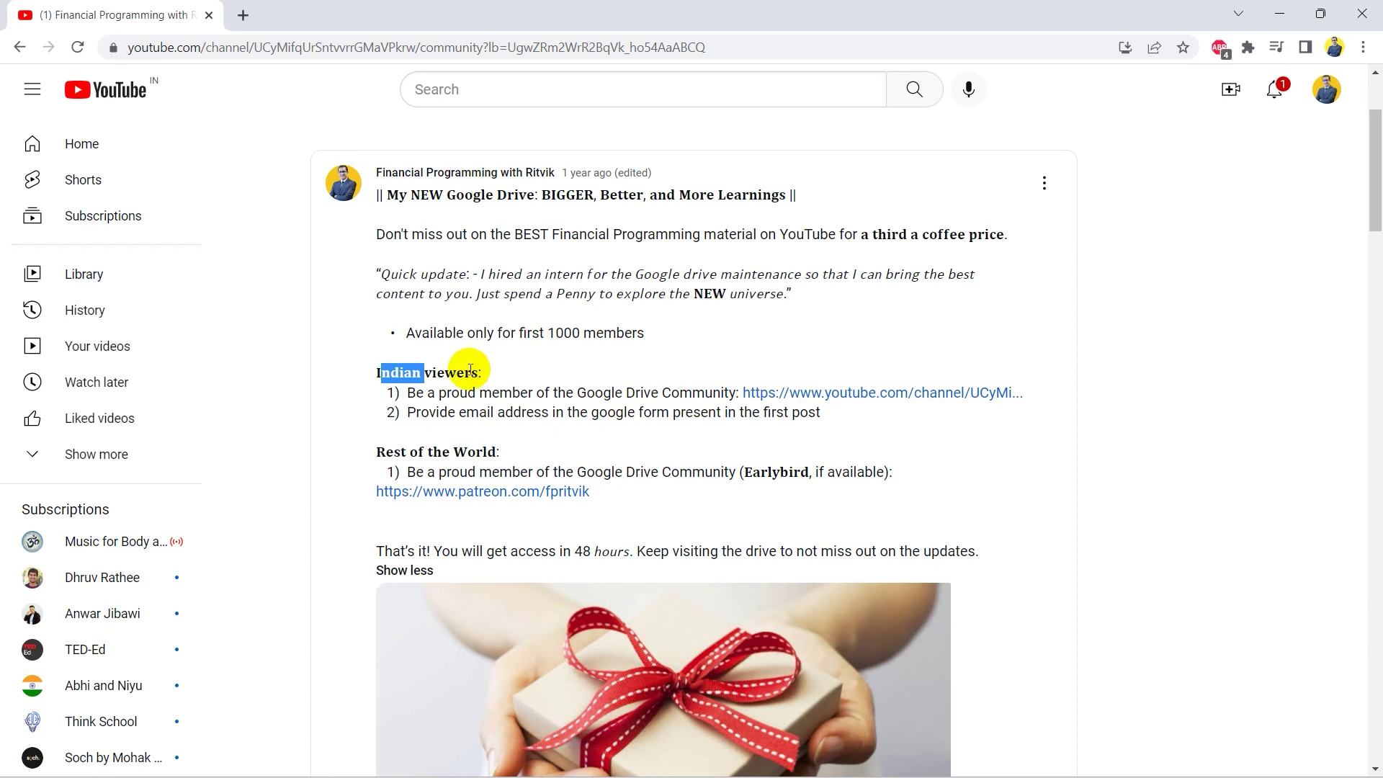
click(454, 376)
drag(412, 372, 634, 413)
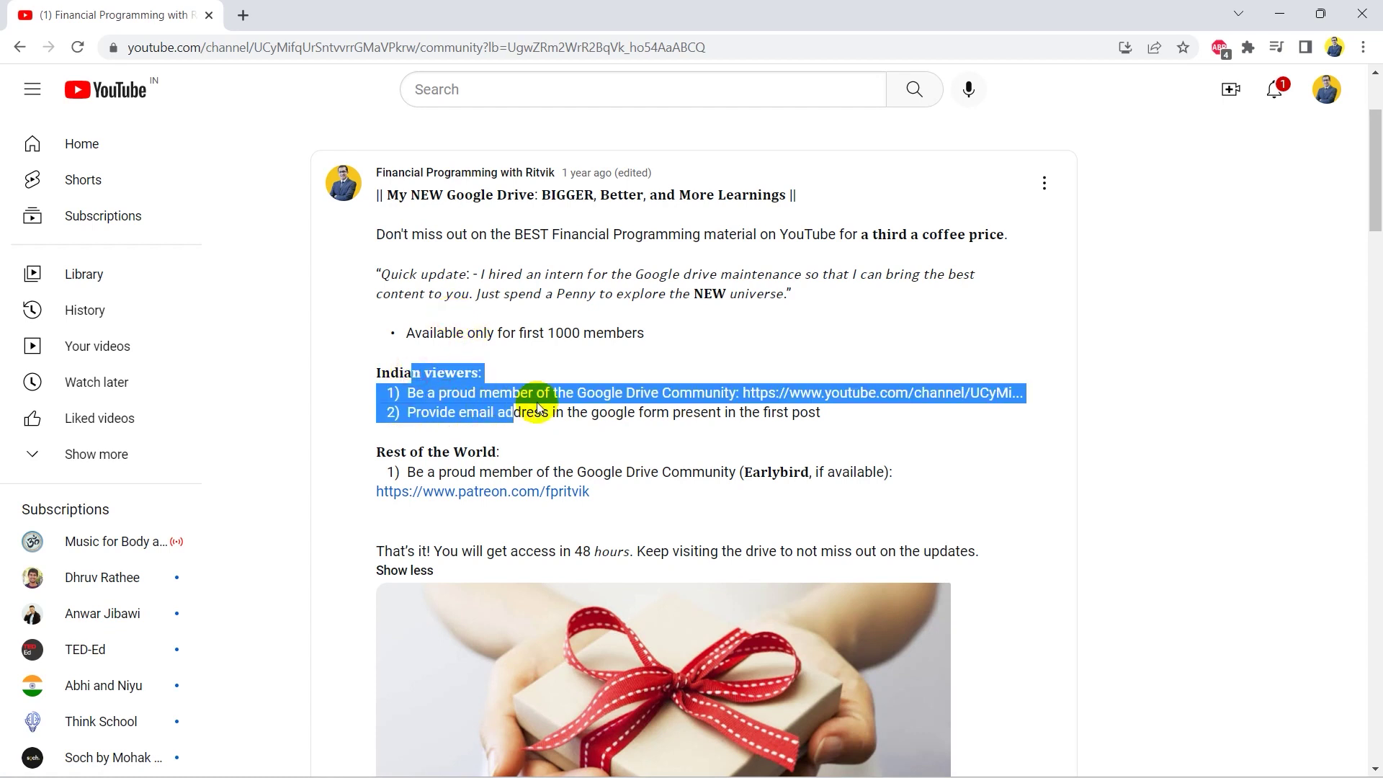
mouse_move(427, 451)
mouse_down()
mouse_move(479, 473)
mouse_move(661, 473)
mouse_up()
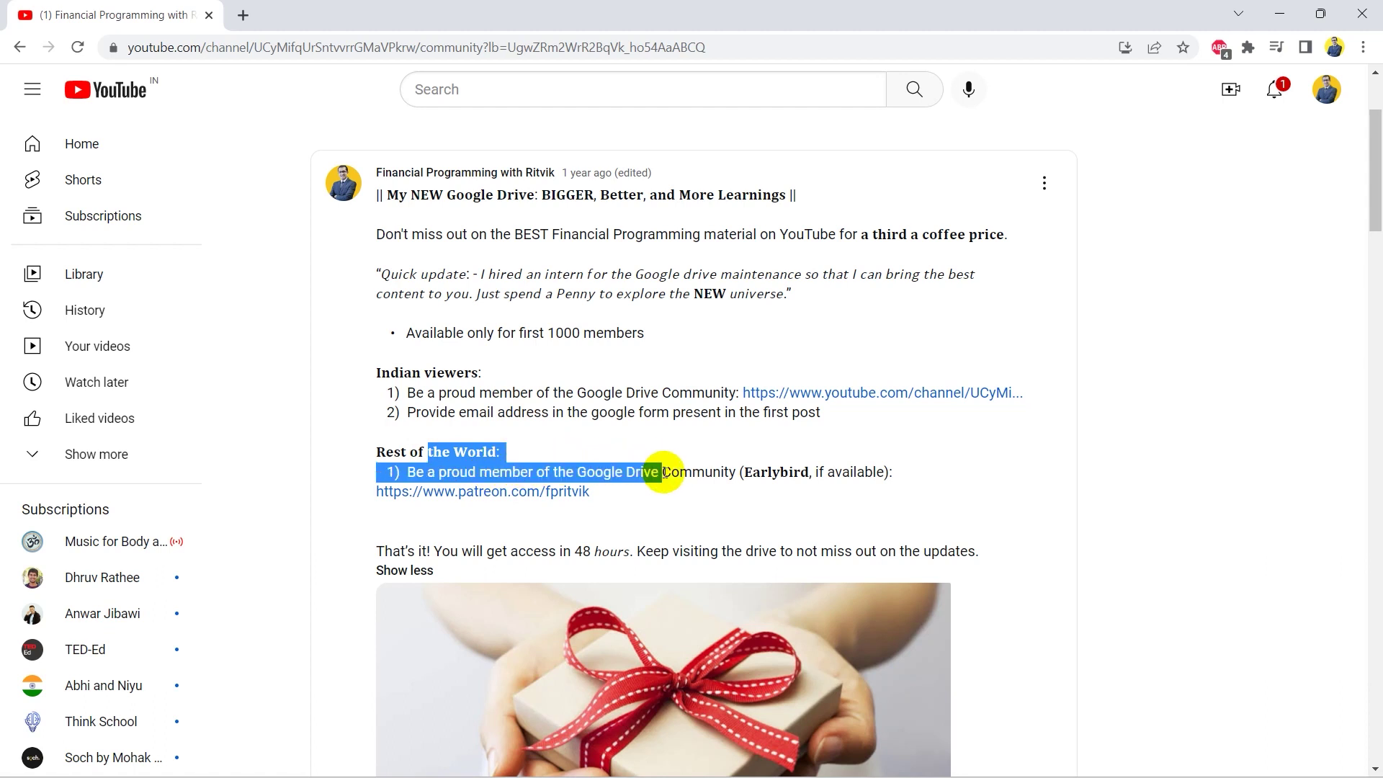
click(745, 412)
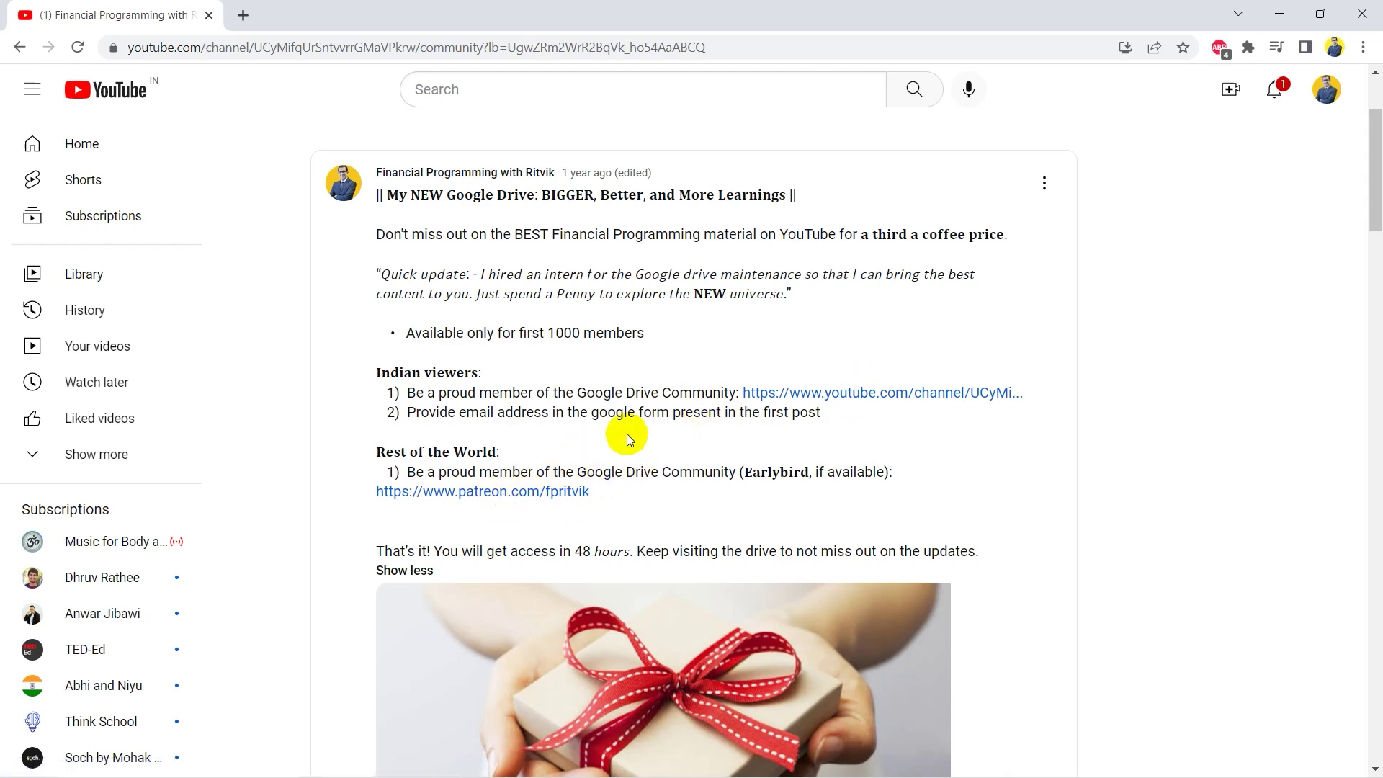
drag(515, 393, 638, 471)
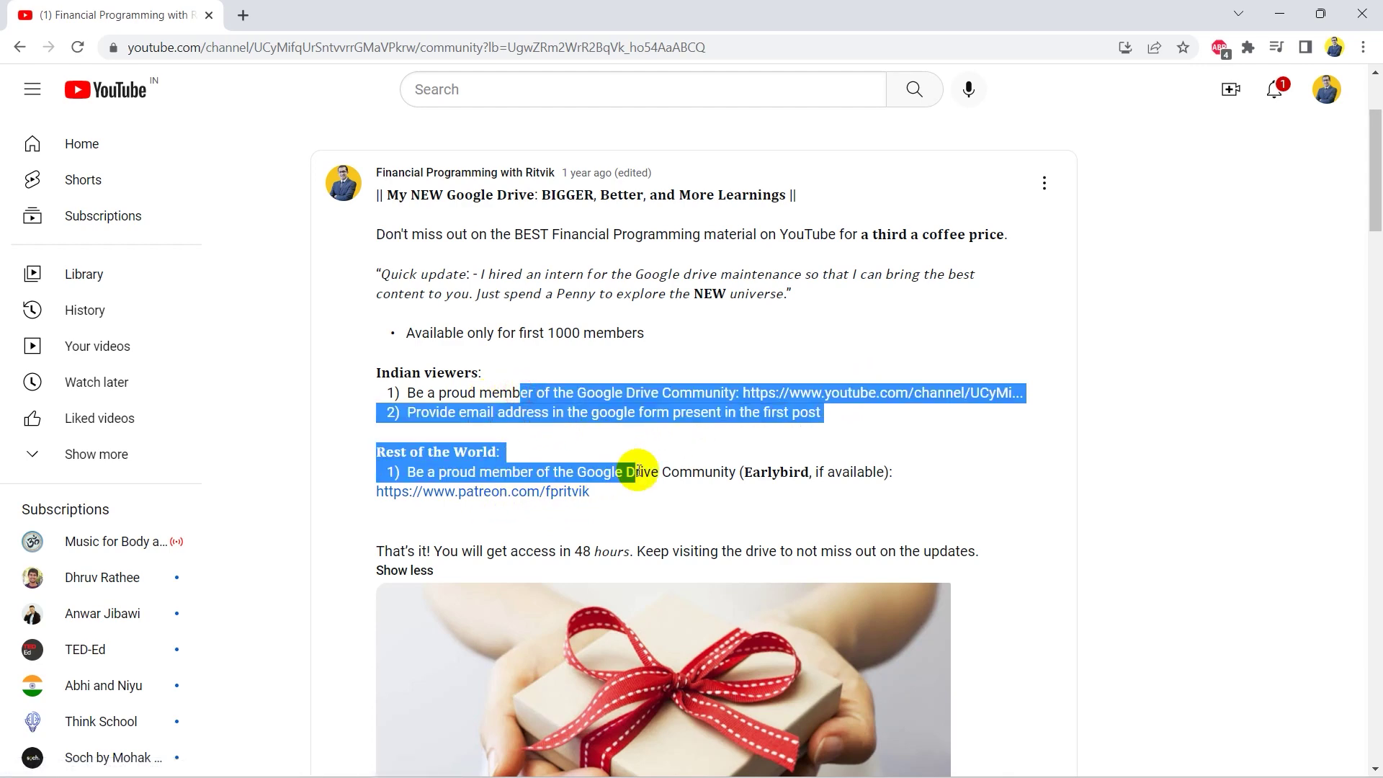
click(645, 470)
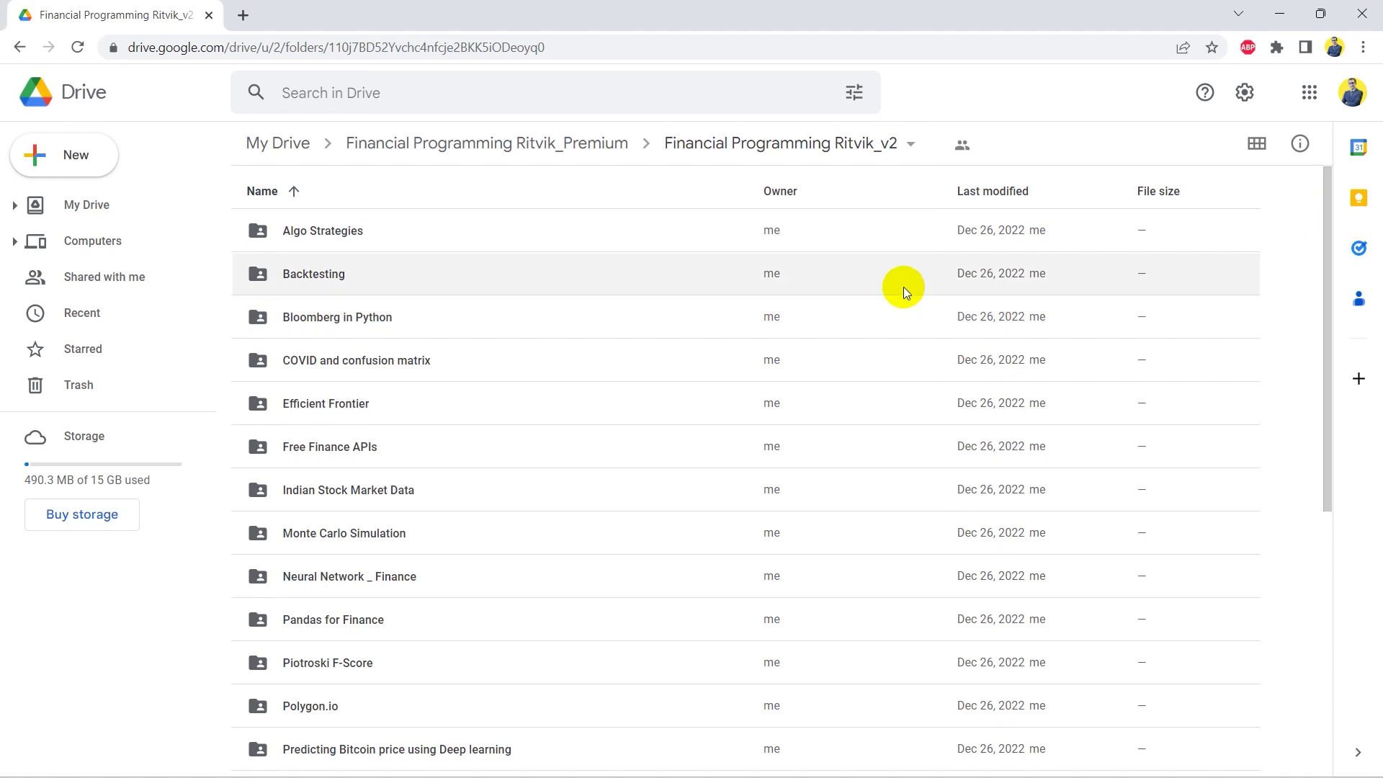
scroll(816, 336, down, 1)
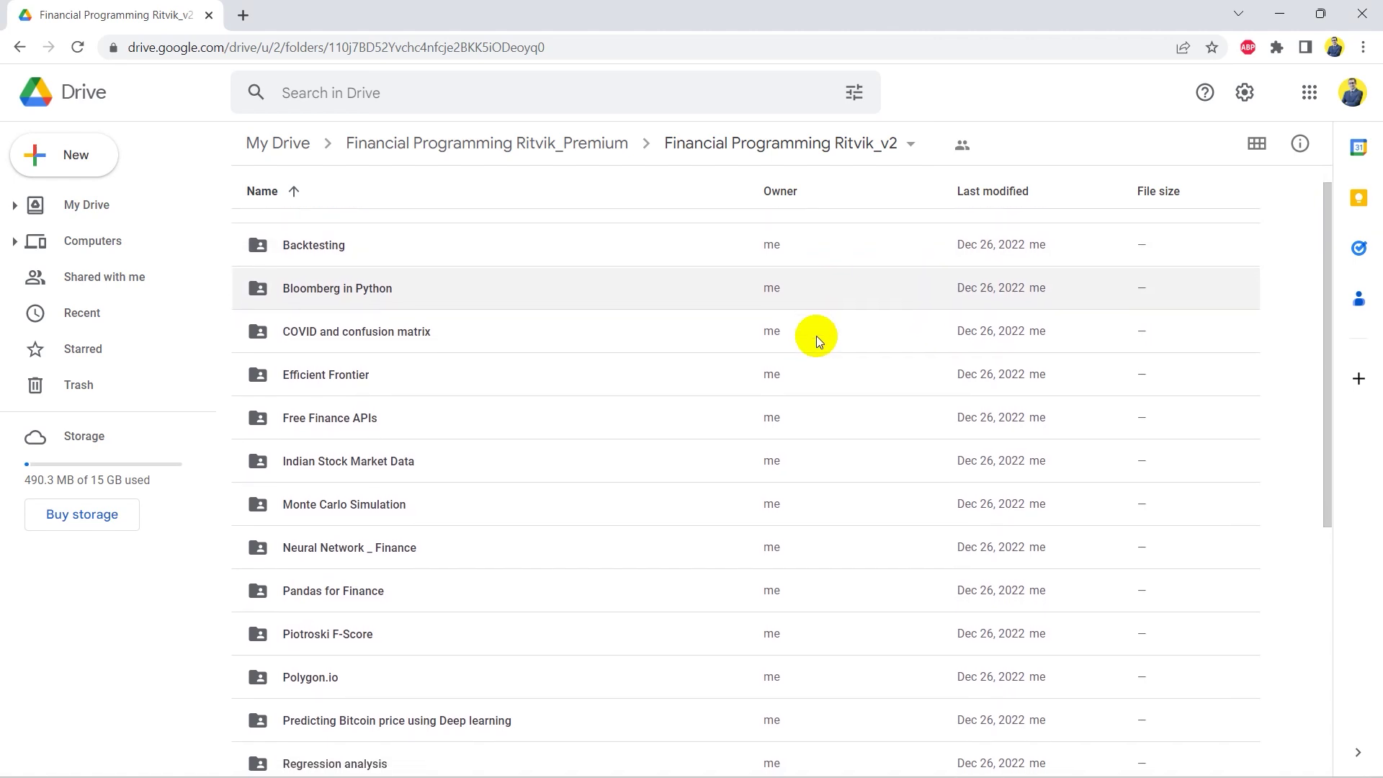
scroll(816, 336, down, 1)
scroll(815, 336, down, 1)
scroll(779, 434, down, 1)
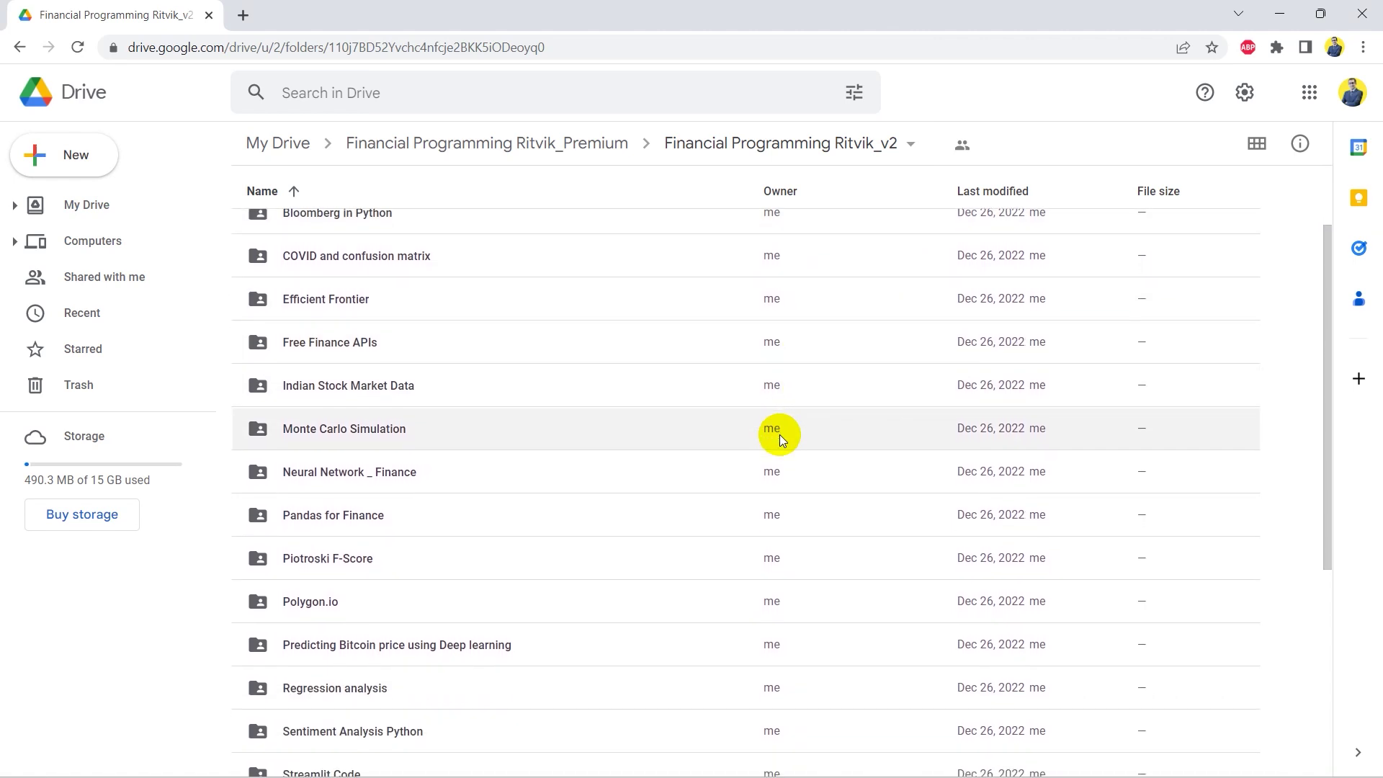
scroll(779, 434, down, 1)
scroll(780, 435, down, 1)
scroll(779, 434, down, 1)
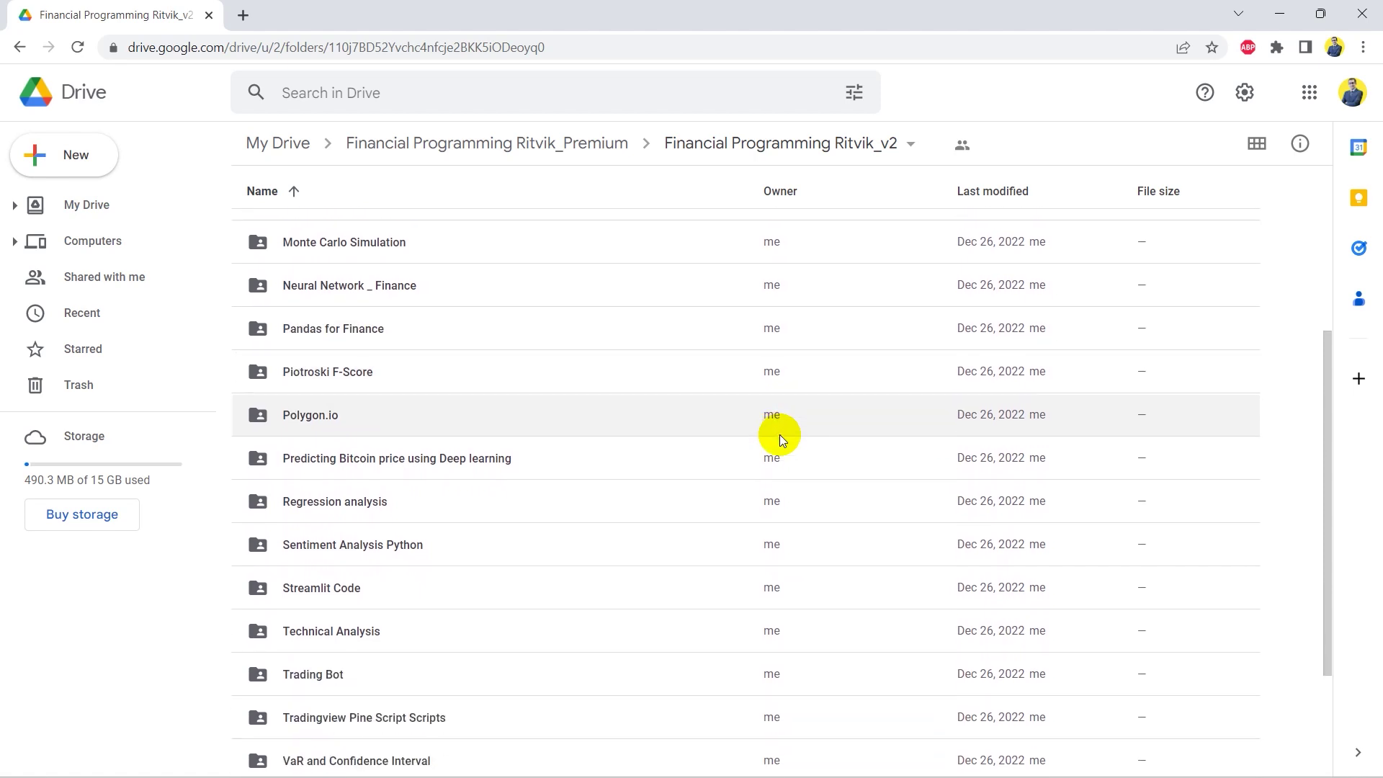
double_click(395, 648)
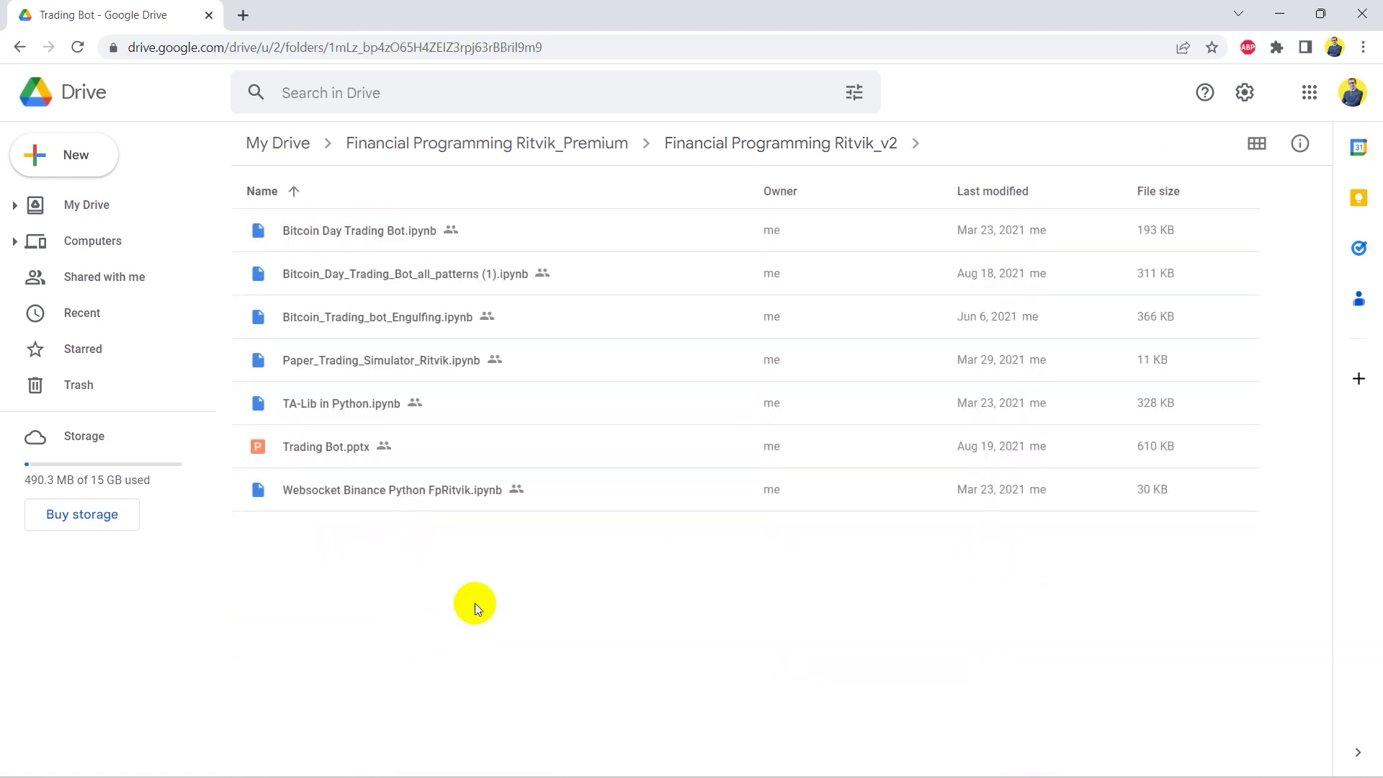
click(801, 144)
scroll(746, 443, down, 1)
scroll(747, 445, down, 1)
scroll(746, 444, down, 1)
scroll(747, 444, down, 1)
scroll(747, 445, down, 1)
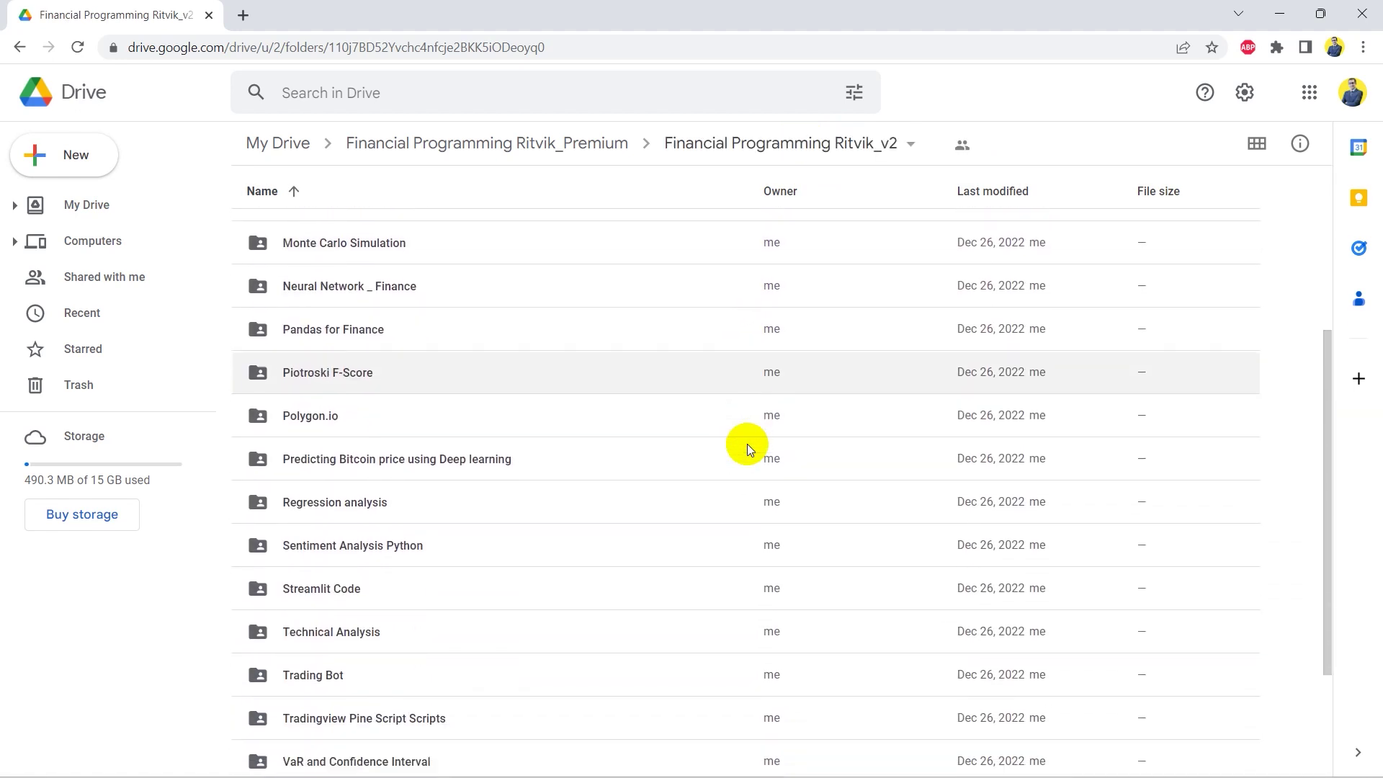
scroll(747, 445, down, 1)
scroll(648, 440, down, 1)
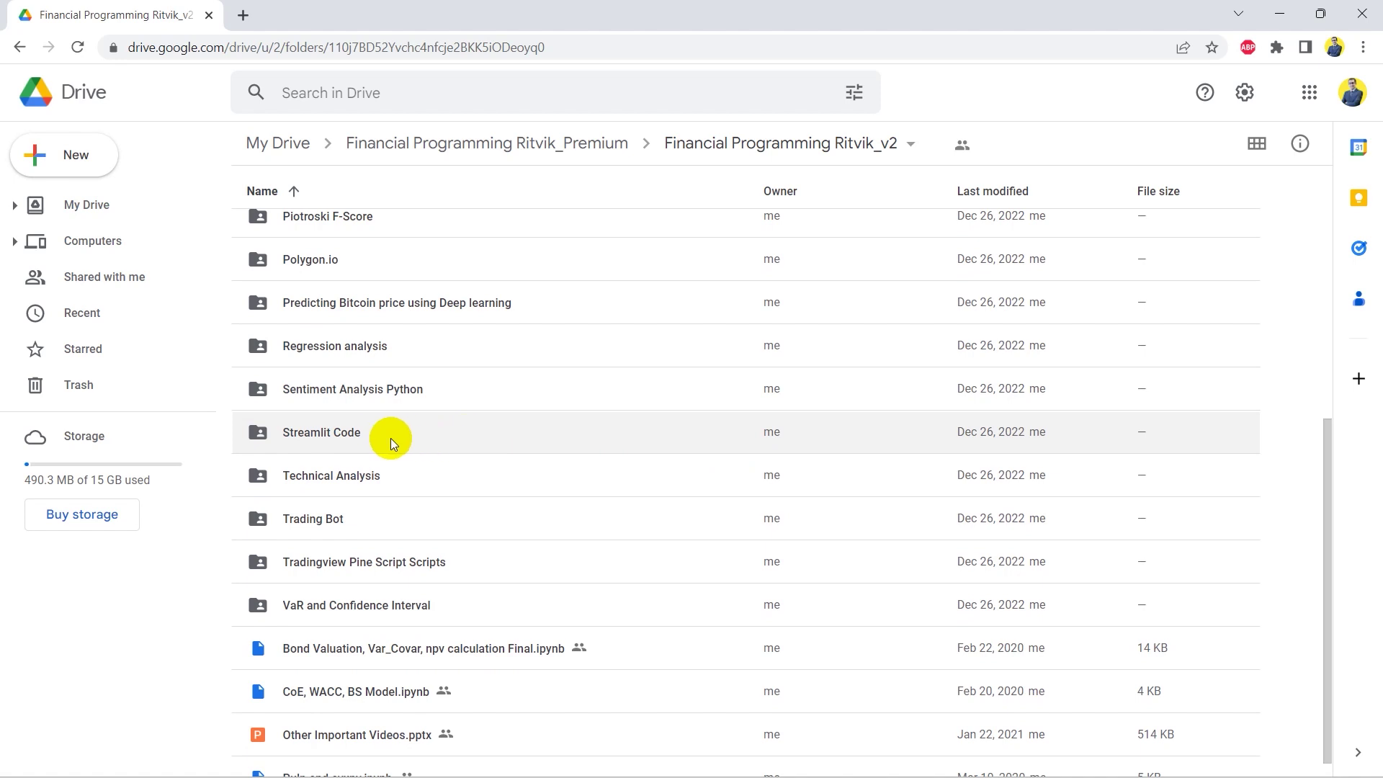
double_click(361, 438)
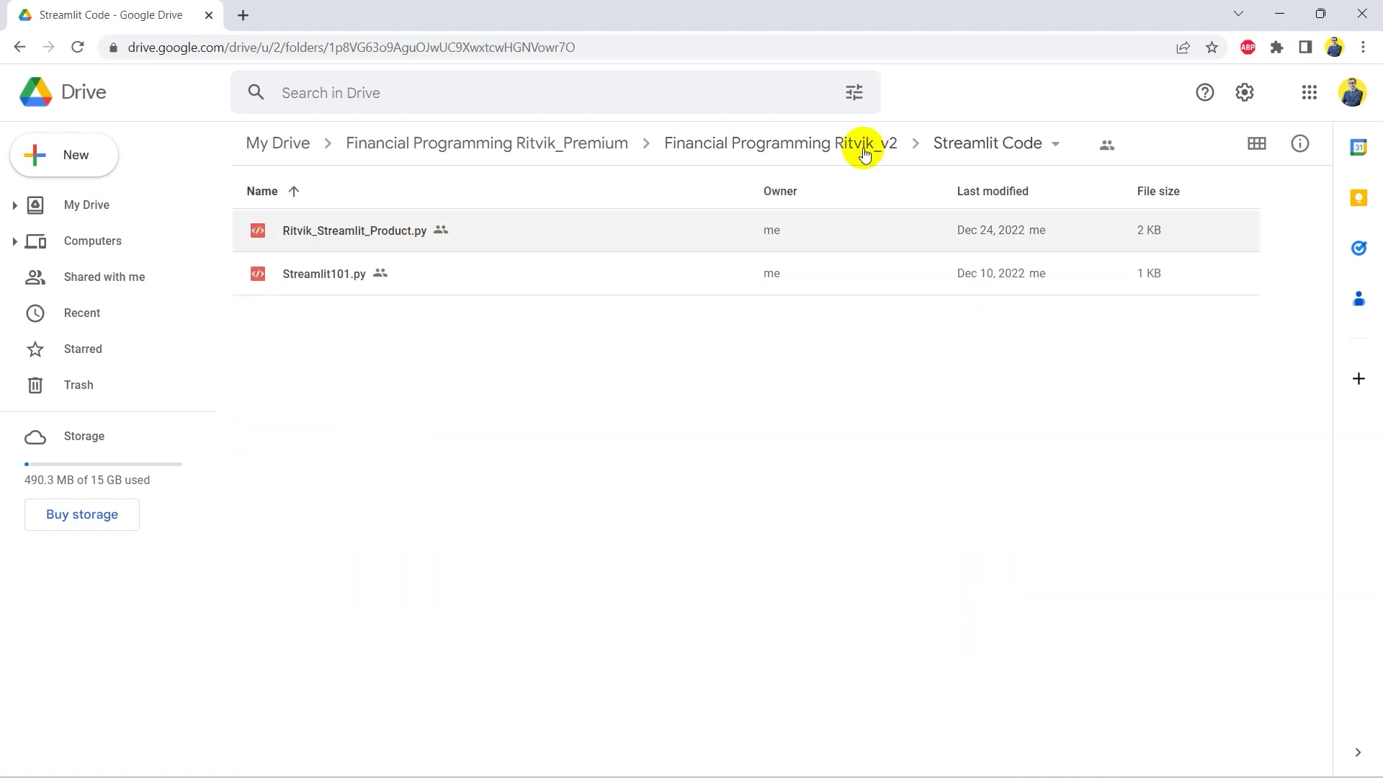
click(779, 143)
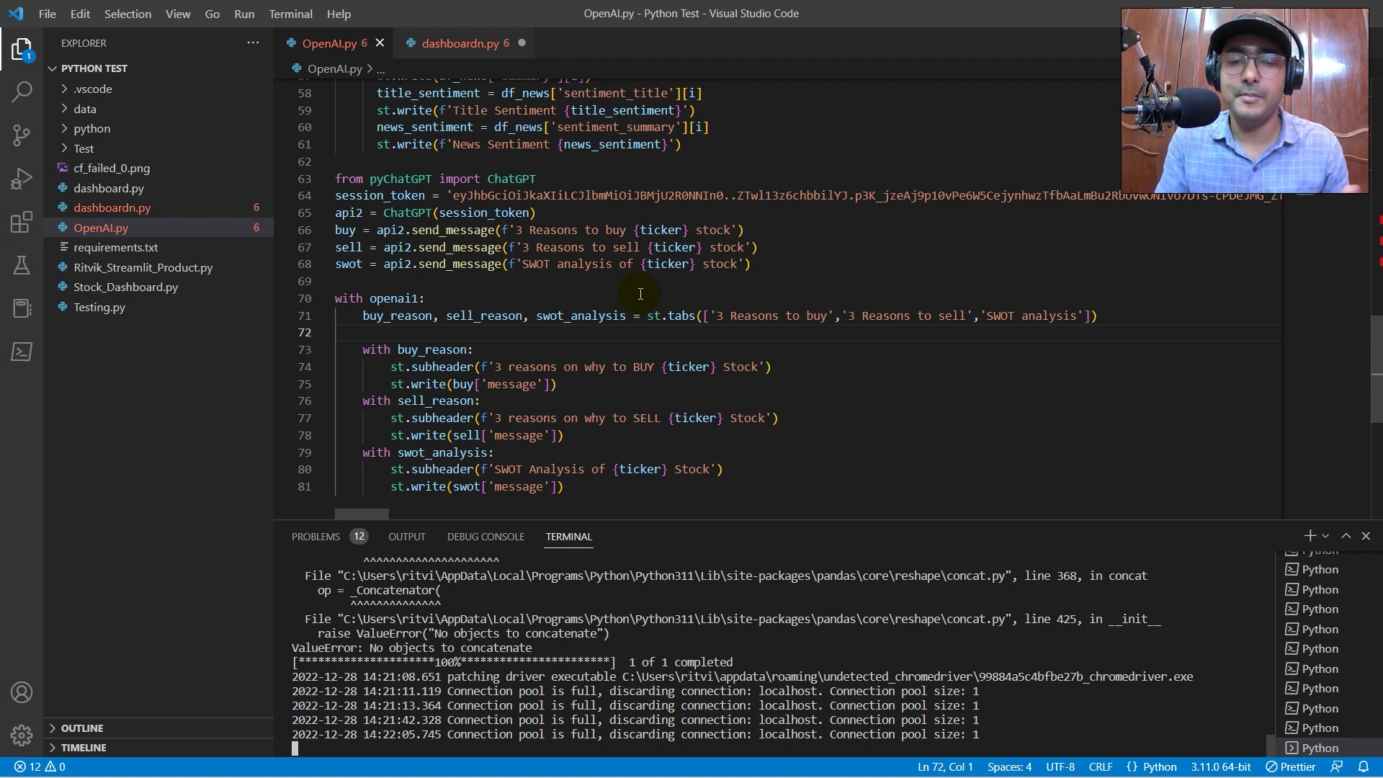
Place the caret on empty line 69 of OpenAI.py, then select the dashboard's TSLA ticker.
click(675, 278)
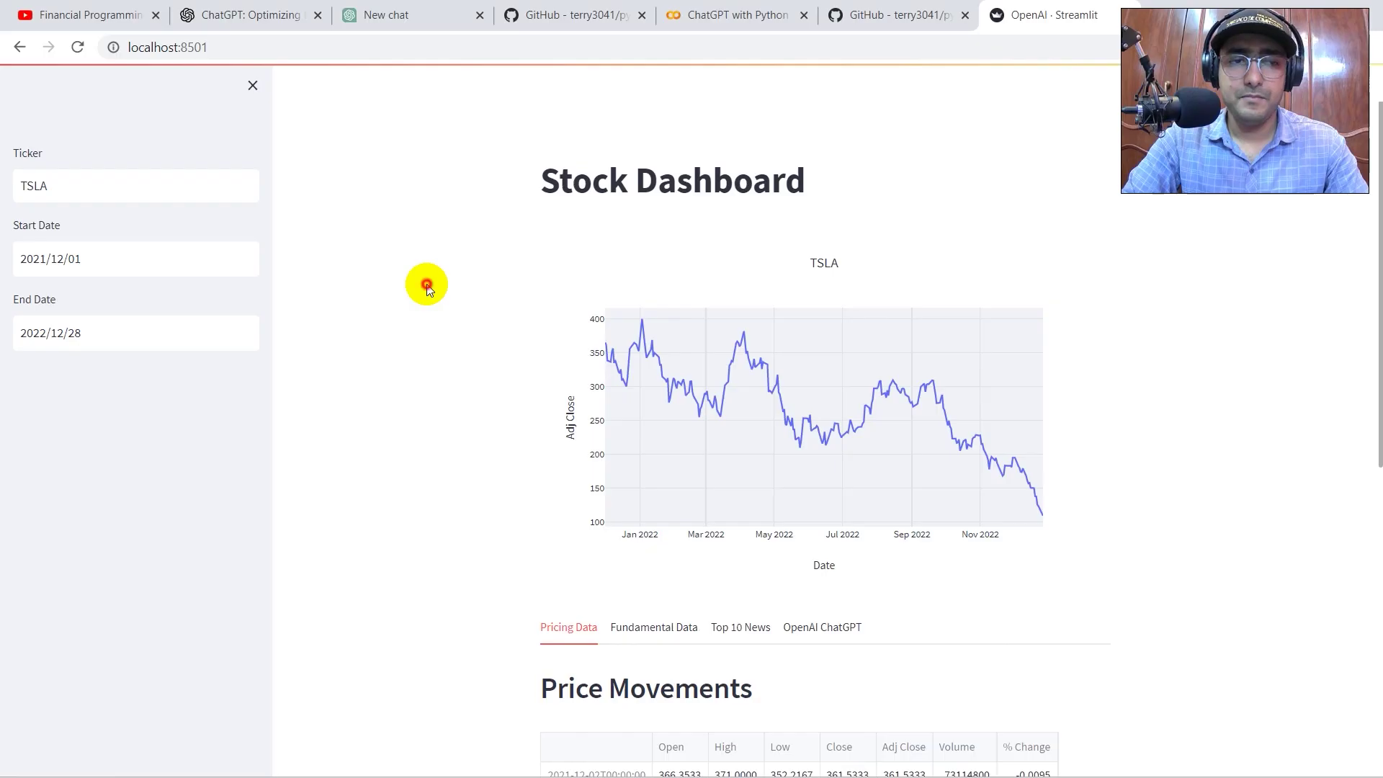
double_click(67, 190)
text(AMZN)
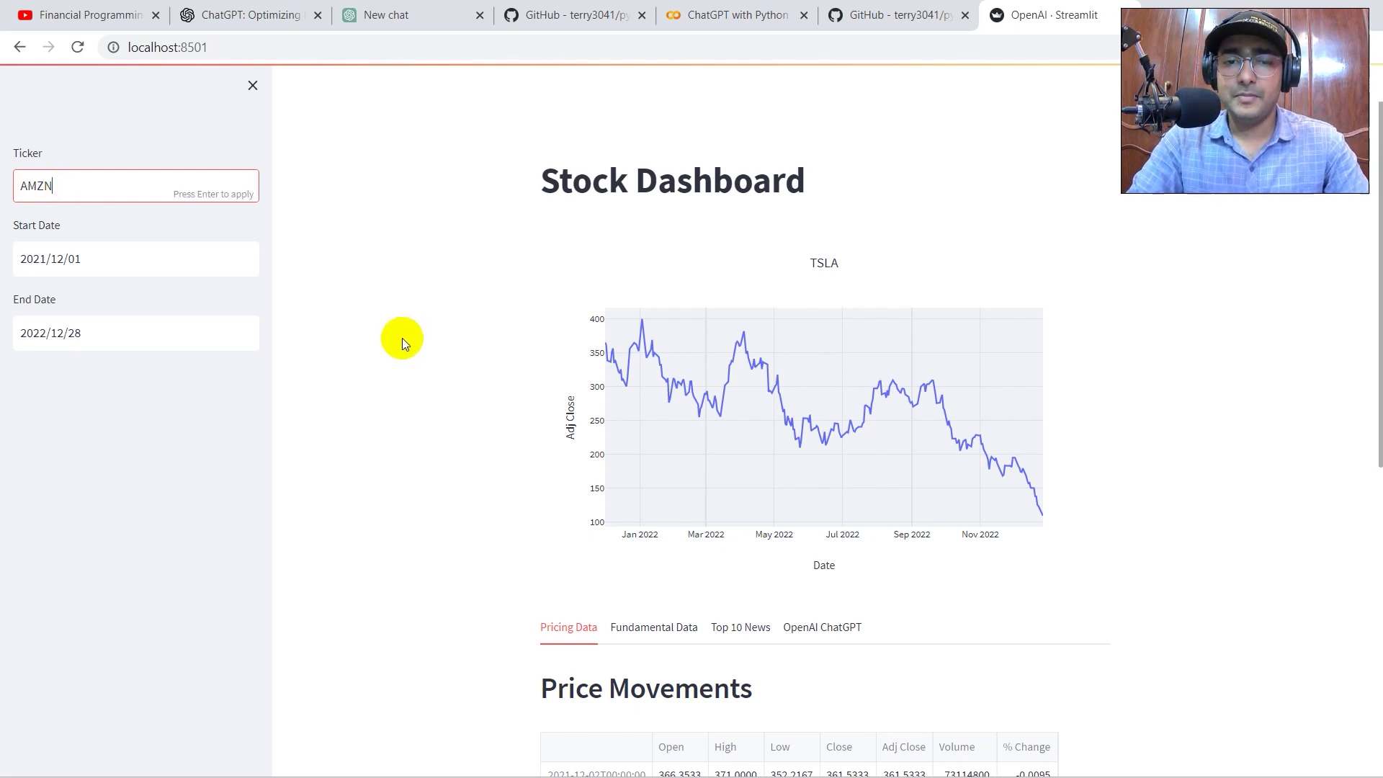
Apply the AMZN ticker so the dashboard reloads with AMZN's price chart and table.
key(Return)
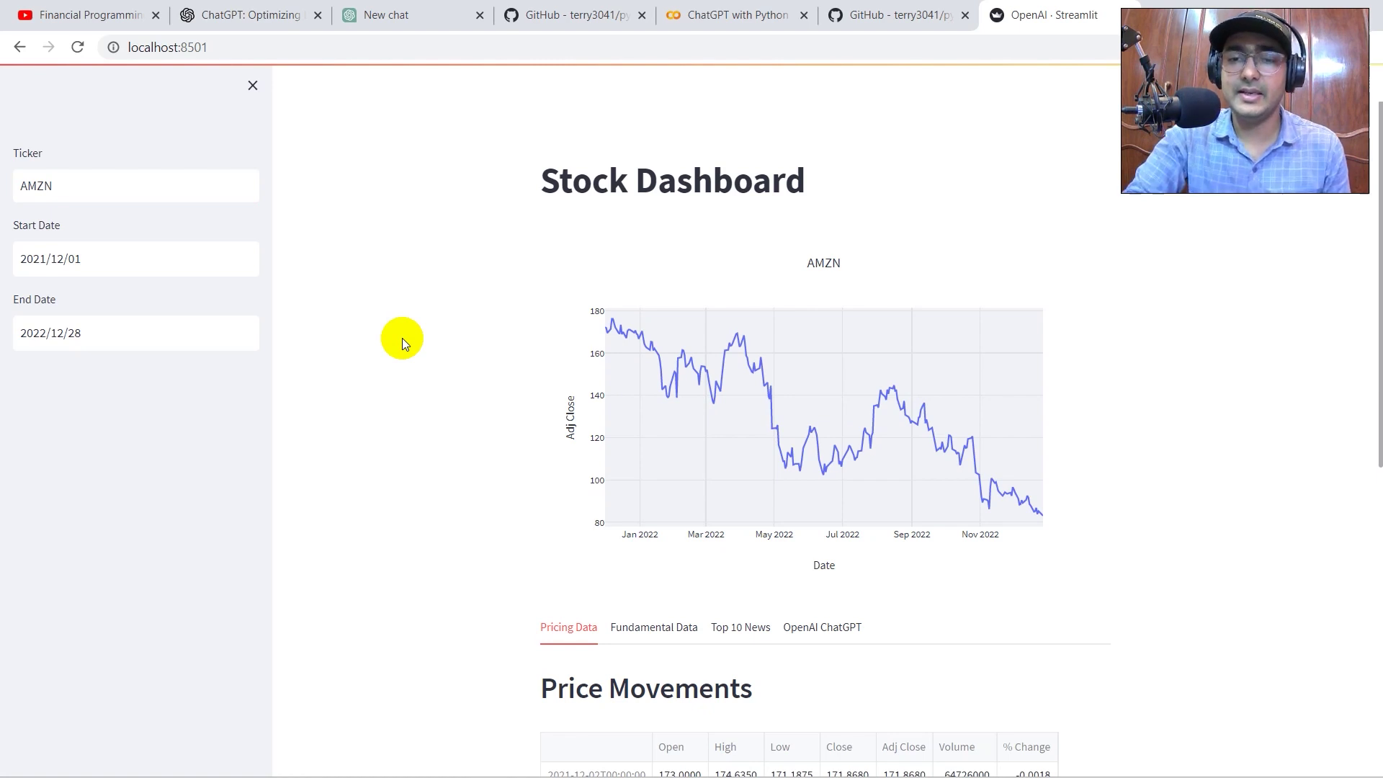
scroll(421, 335, down, 2)
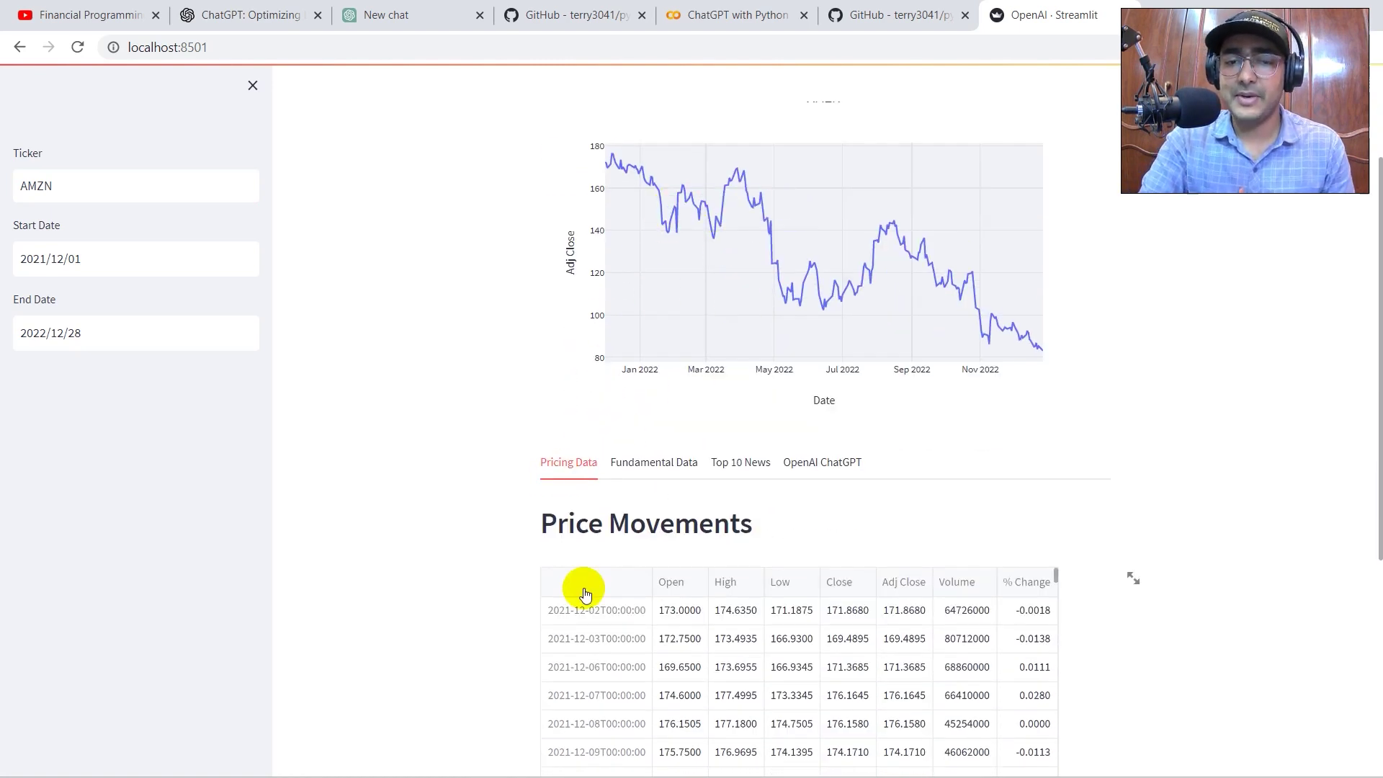
scroll(581, 589, down, 2)
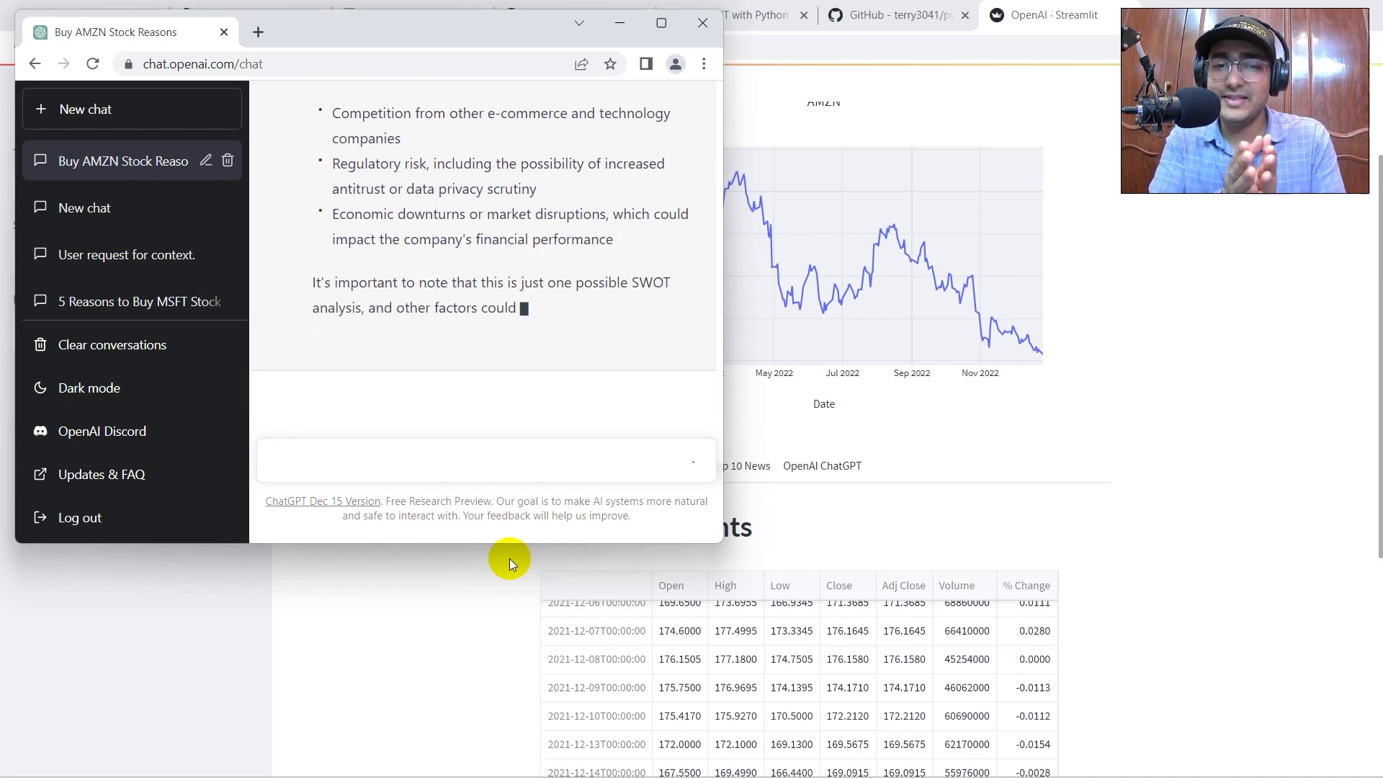
View AMZN's Fundamental Data, then Top 10 News, then the OpenAI ChatGPT buy reasons.
click(509, 559)
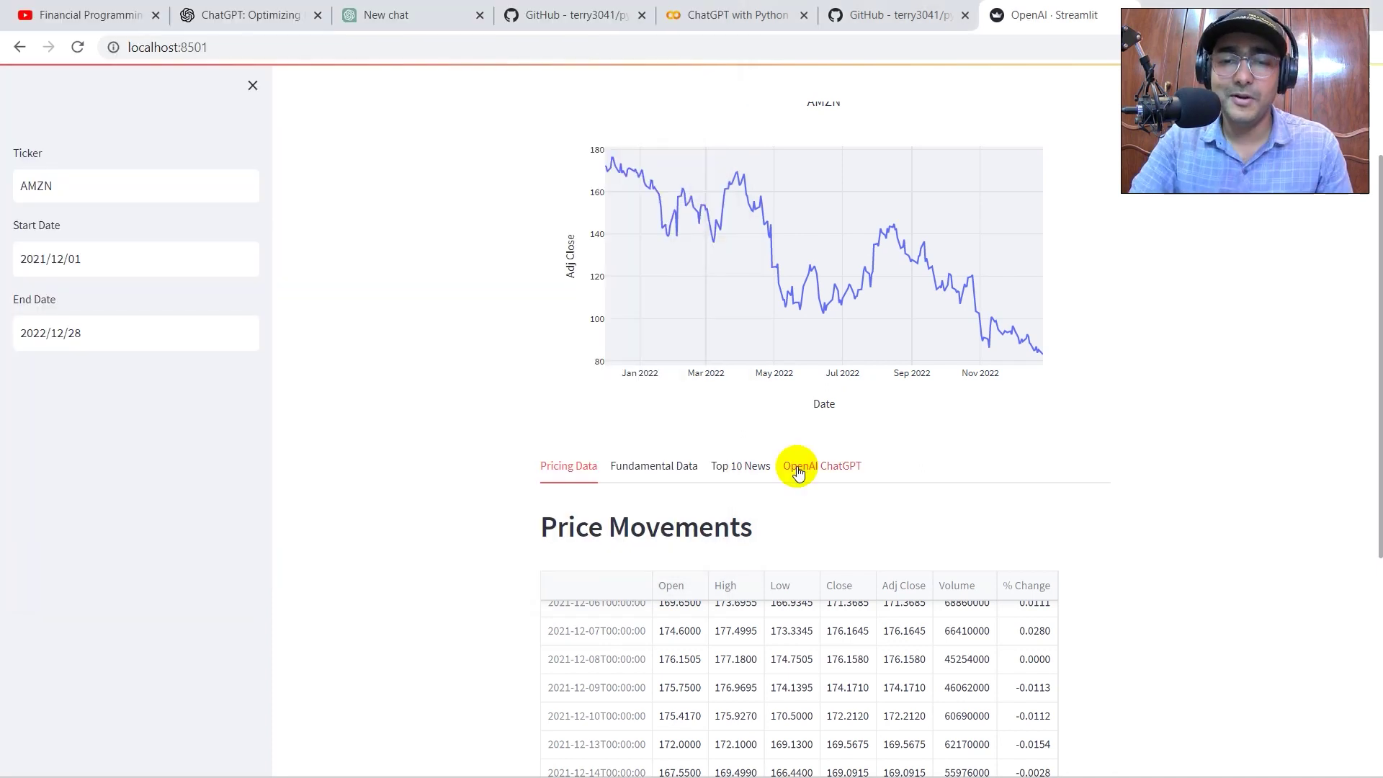
scroll(504, 466, up, 3)
scroll(503, 466, down, 1)
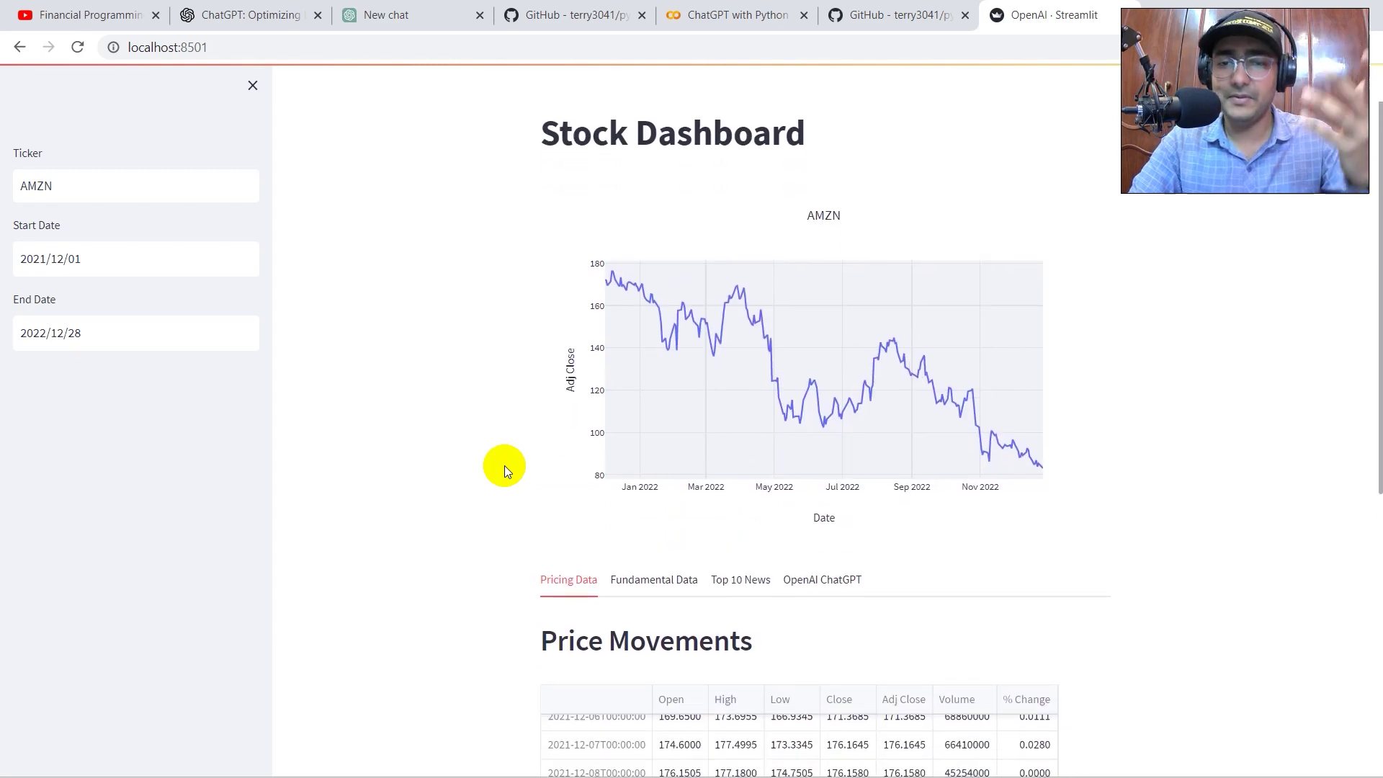
scroll(493, 393, down, 2)
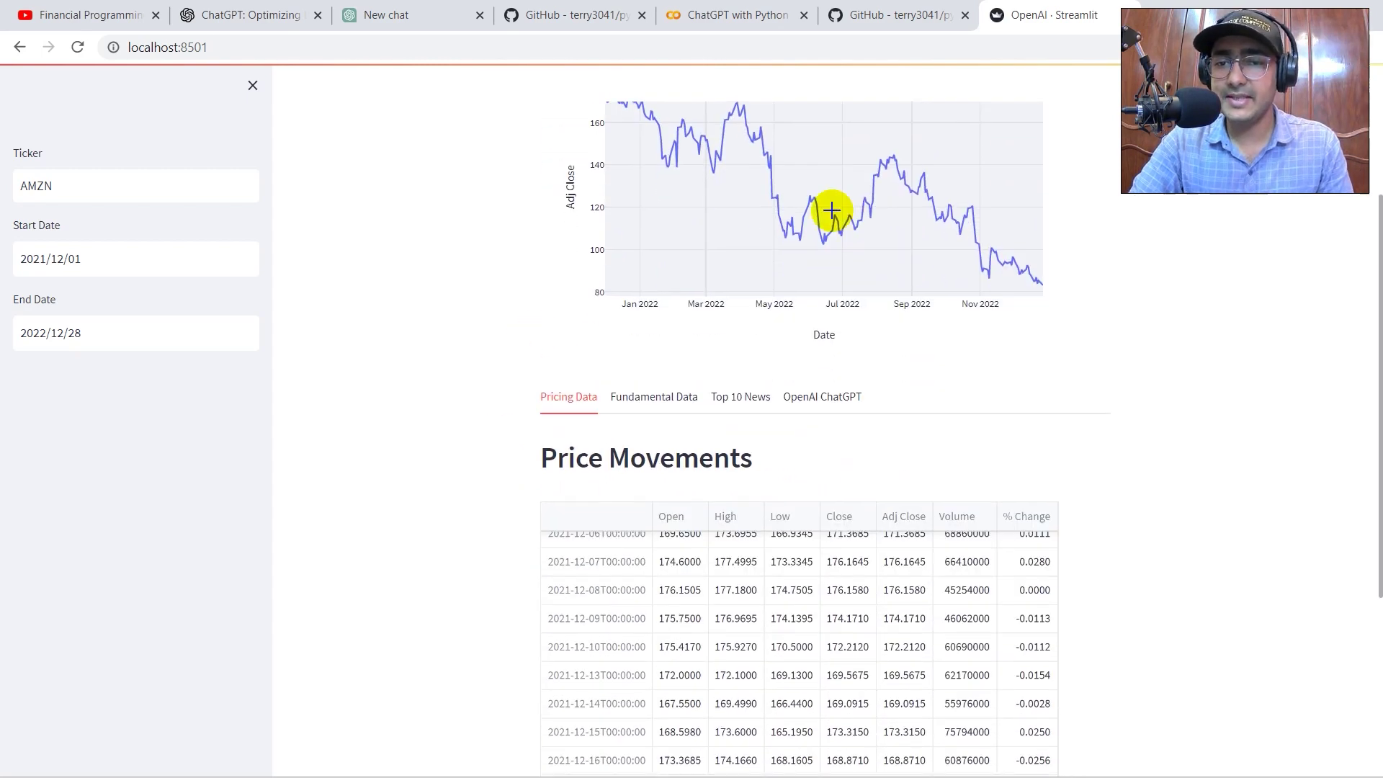
scroll(558, 566, down, 1)
scroll(550, 568, up, 2)
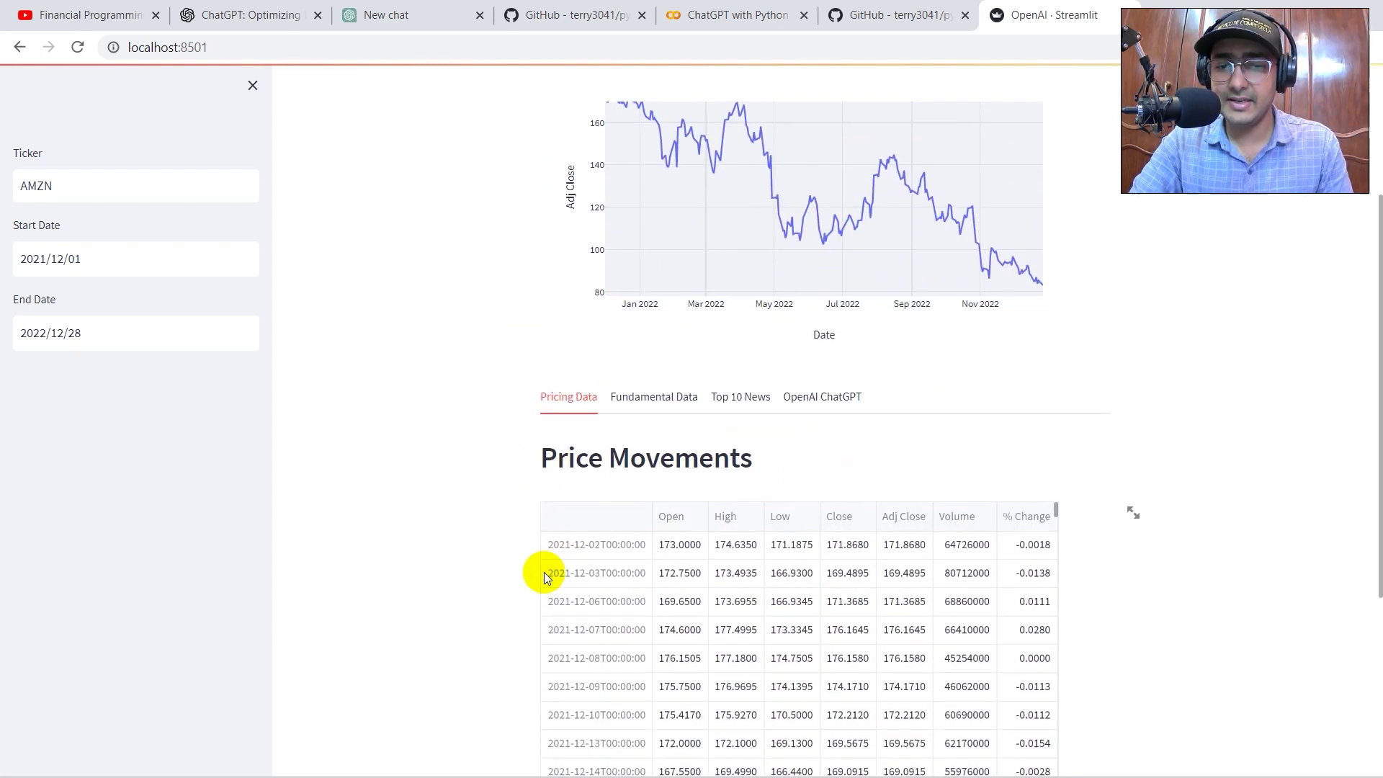
scroll(429, 634, down, 3)
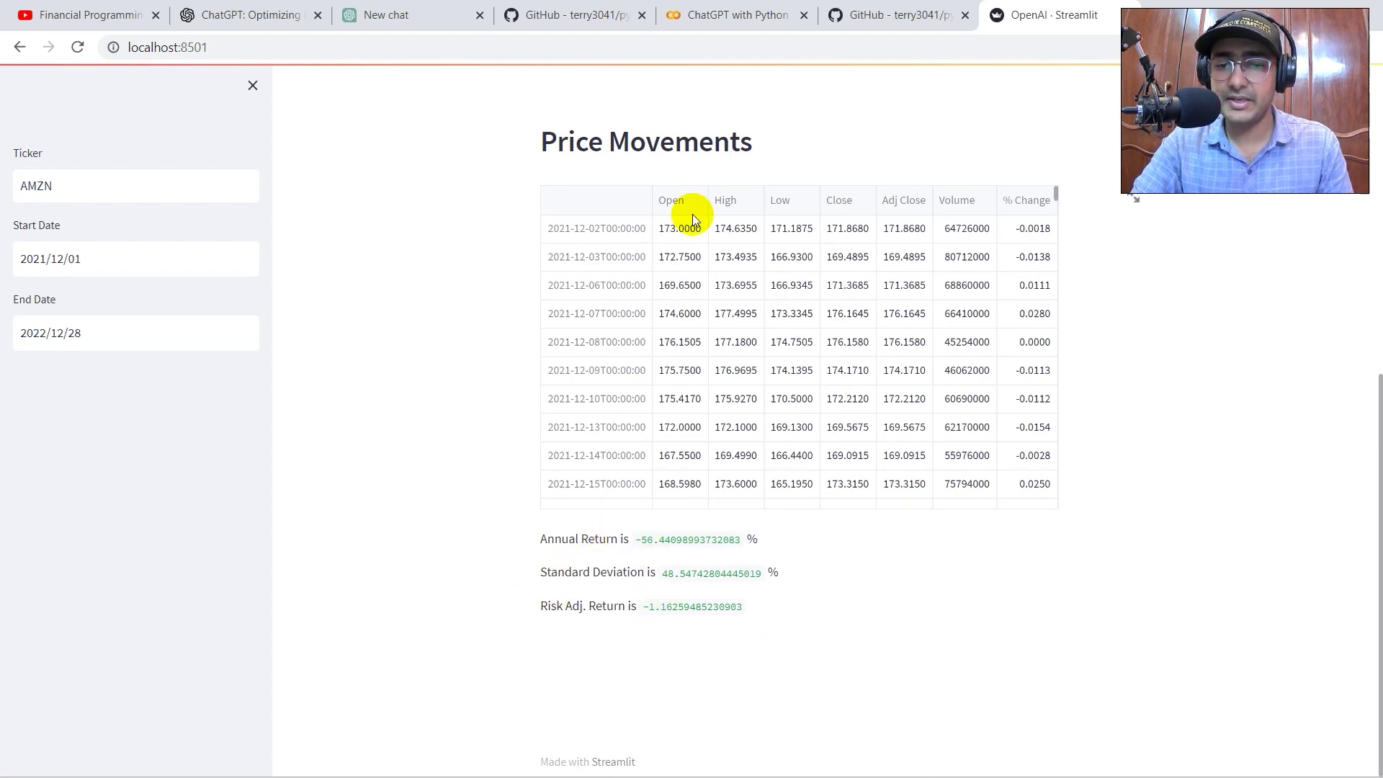
click(628, 171)
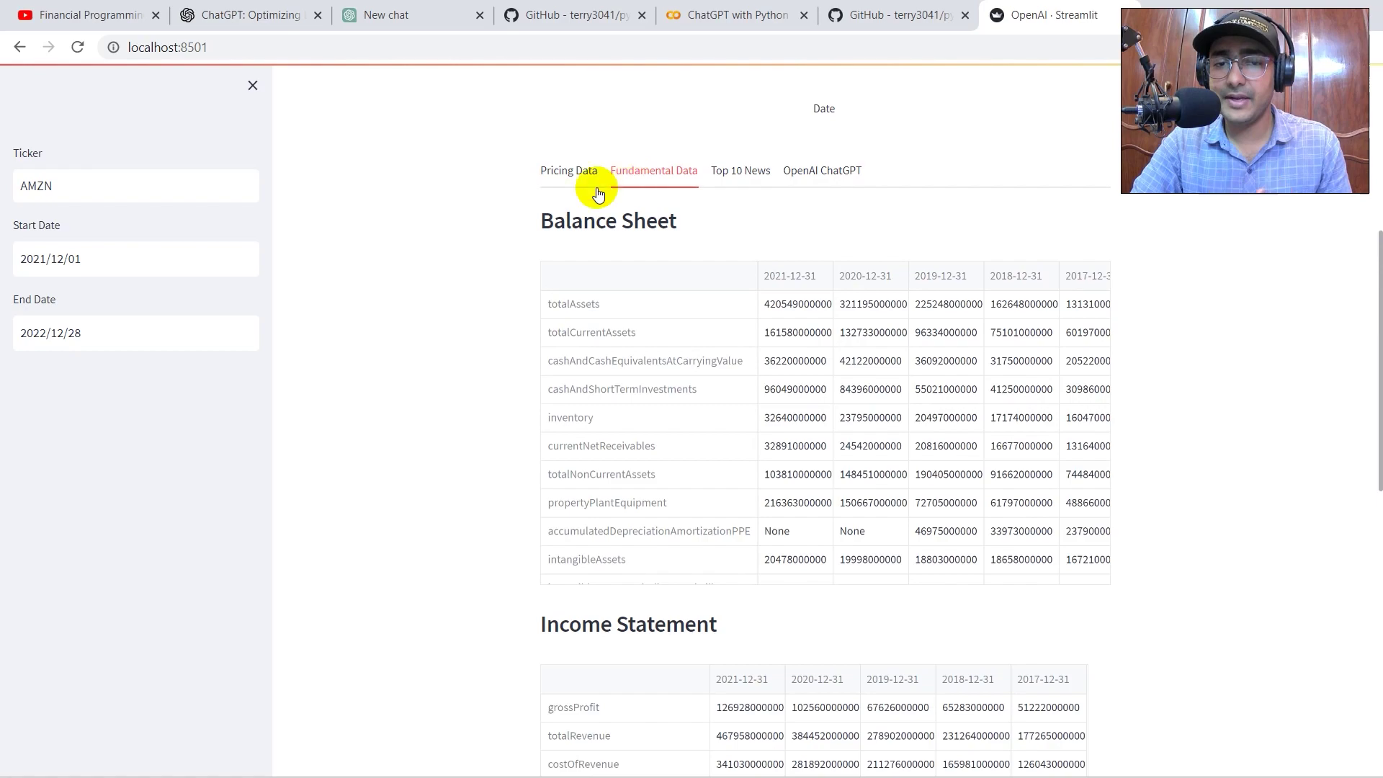
scroll(452, 329, down, 3)
scroll(452, 329, down, 2)
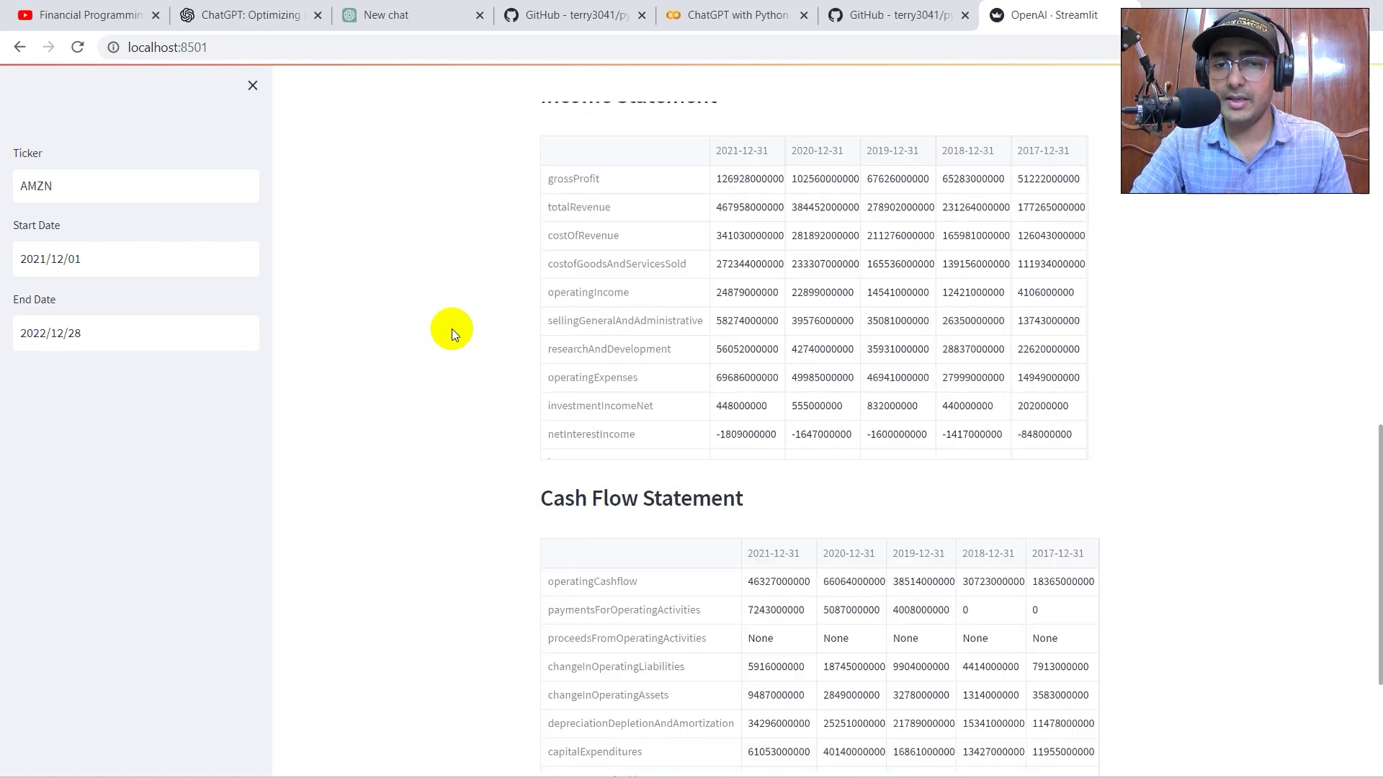
scroll(452, 329, up, 5)
scroll(451, 329, down, 1)
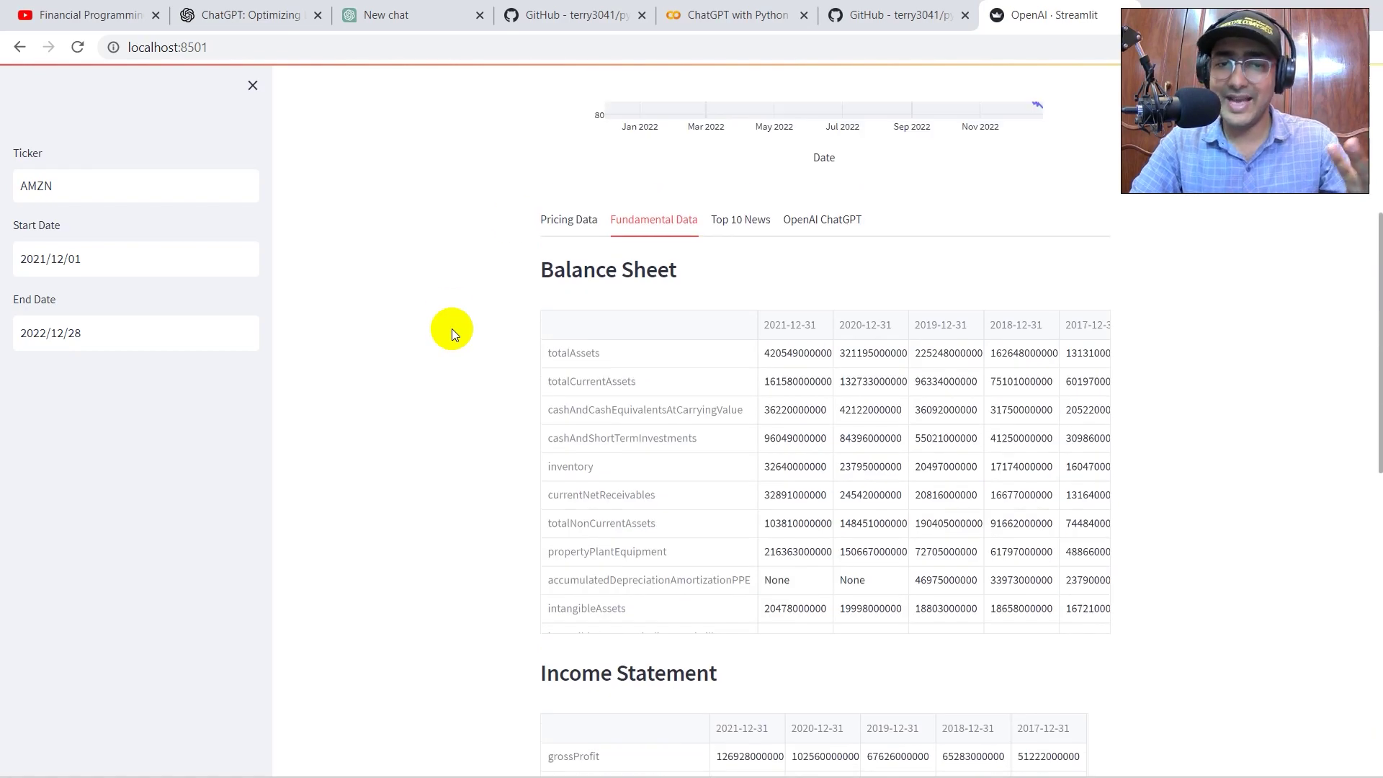
scroll(452, 329, down, 5)
scroll(451, 328, up, 5)
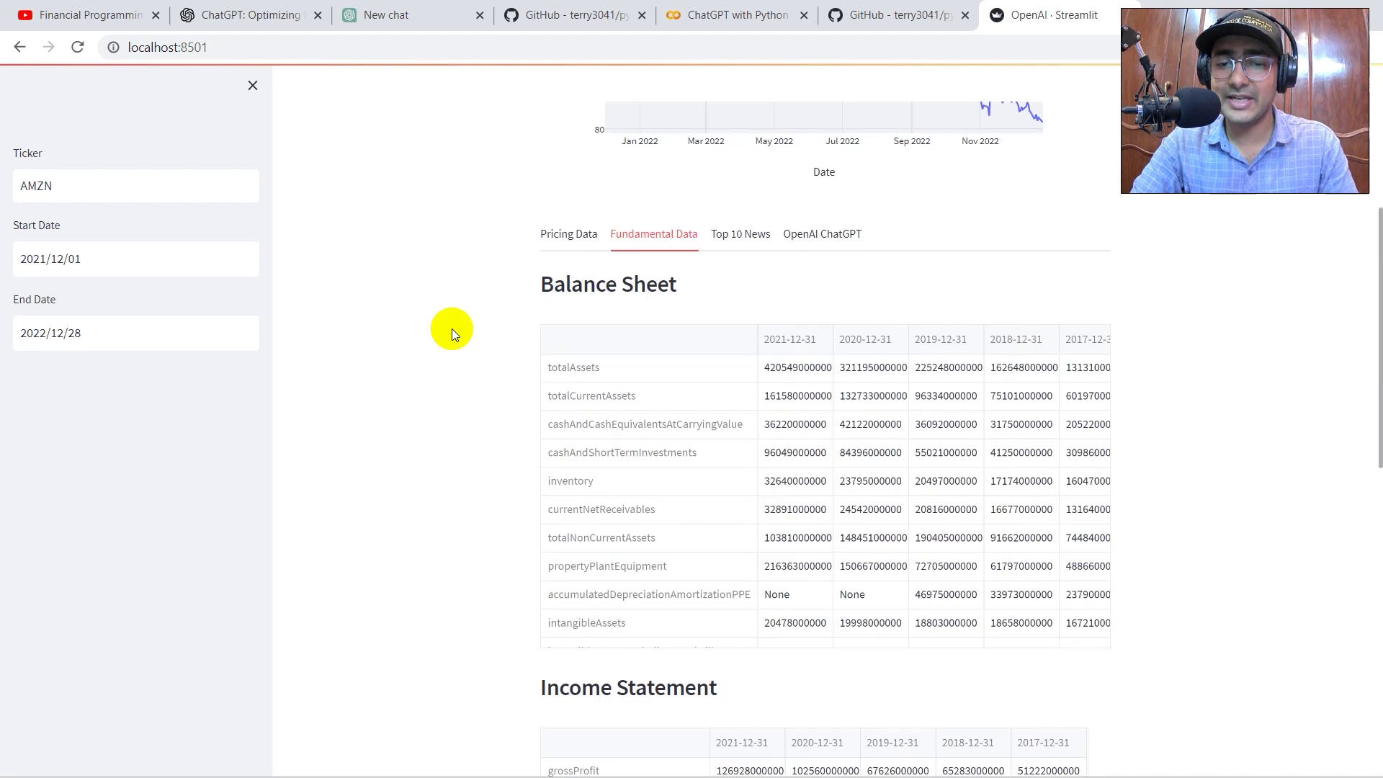
click(739, 234)
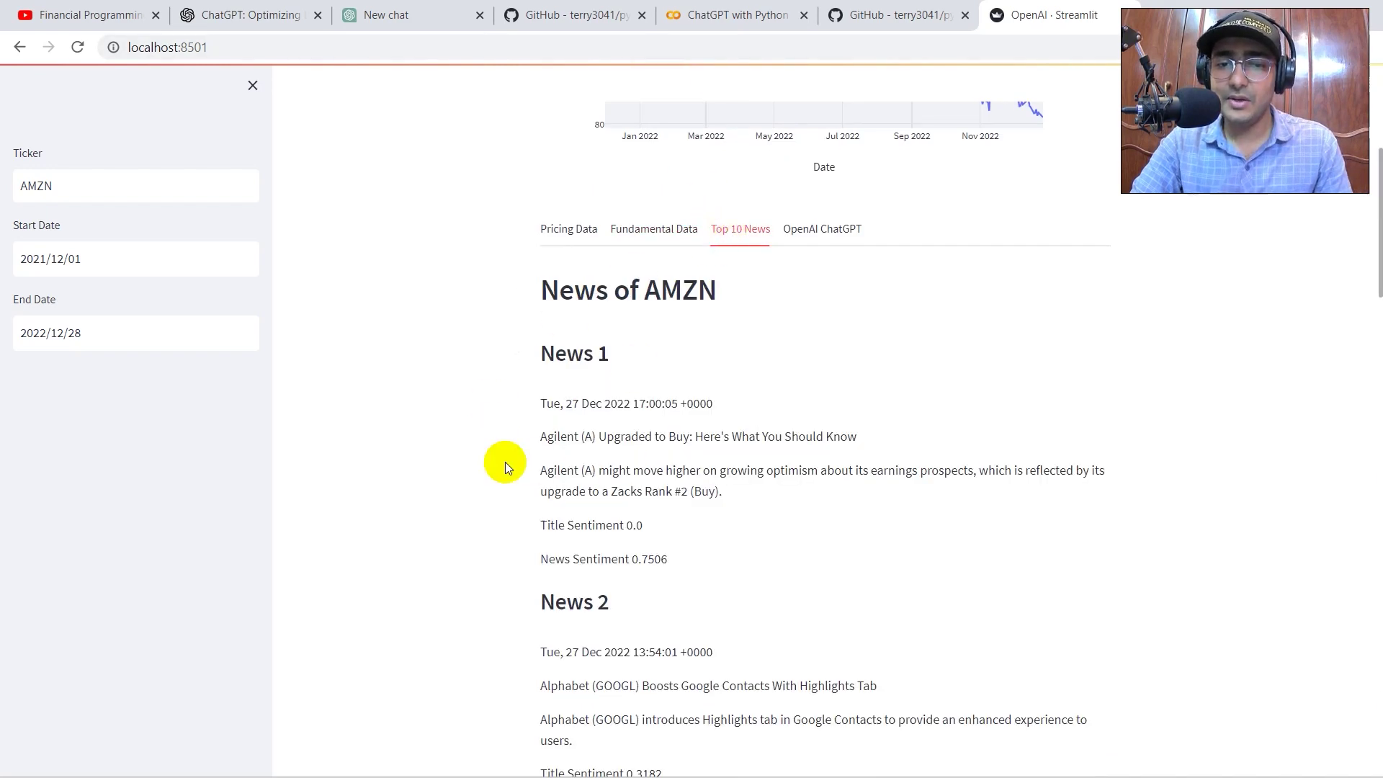
scroll(325, 467, down, 4)
scroll(326, 467, down, 1)
scroll(325, 467, up, 4)
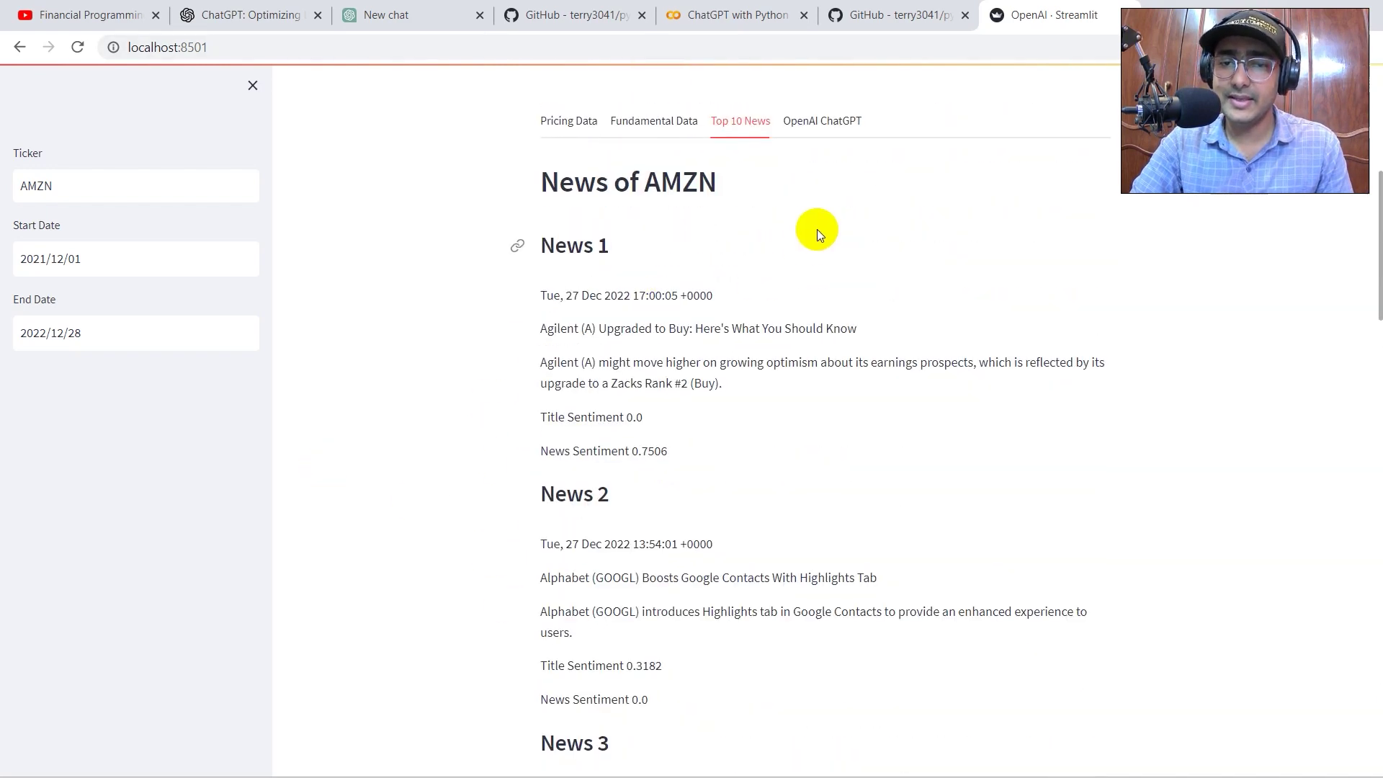
click(811, 125)
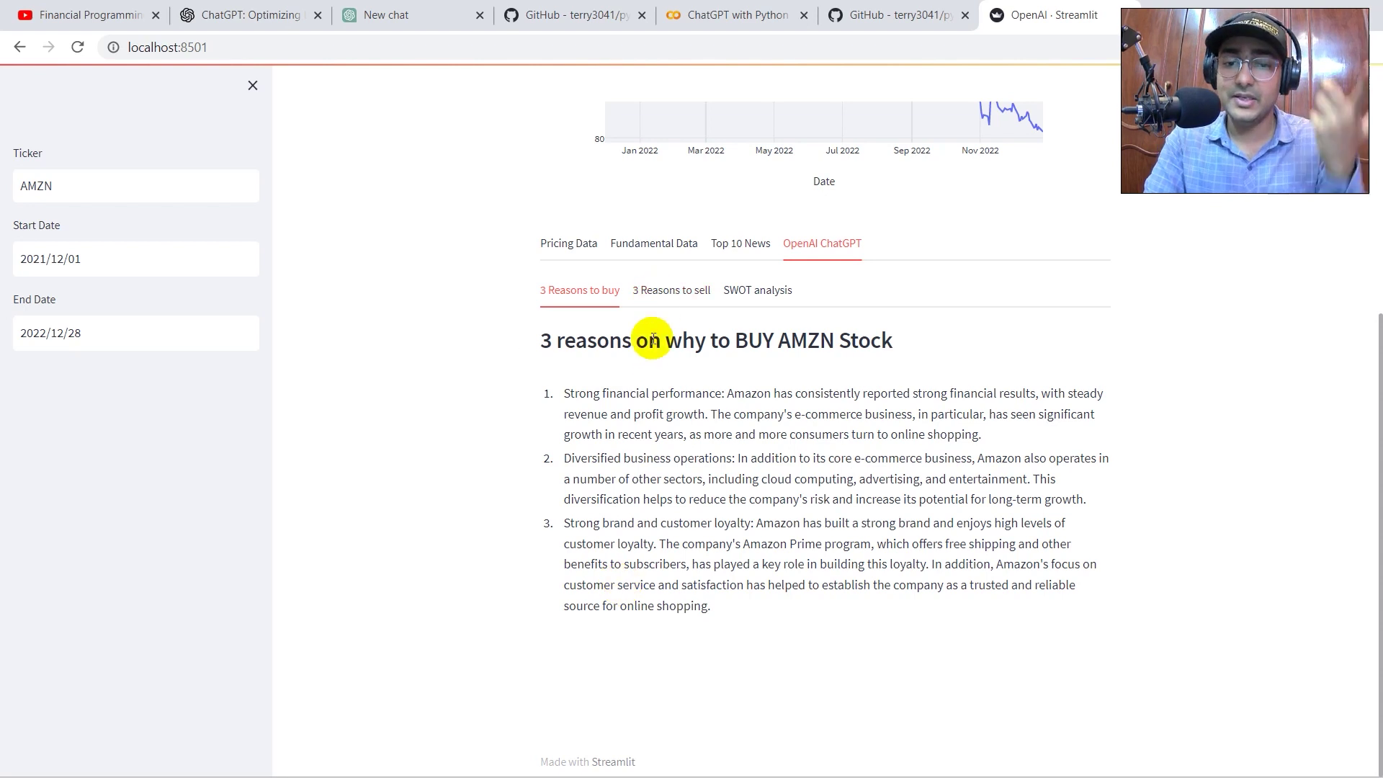
View the sell-reasons and SWOT analysis sub-tabs, highlighting 'AMZN' and 'Amazon' in the analysis.
click(664, 289)
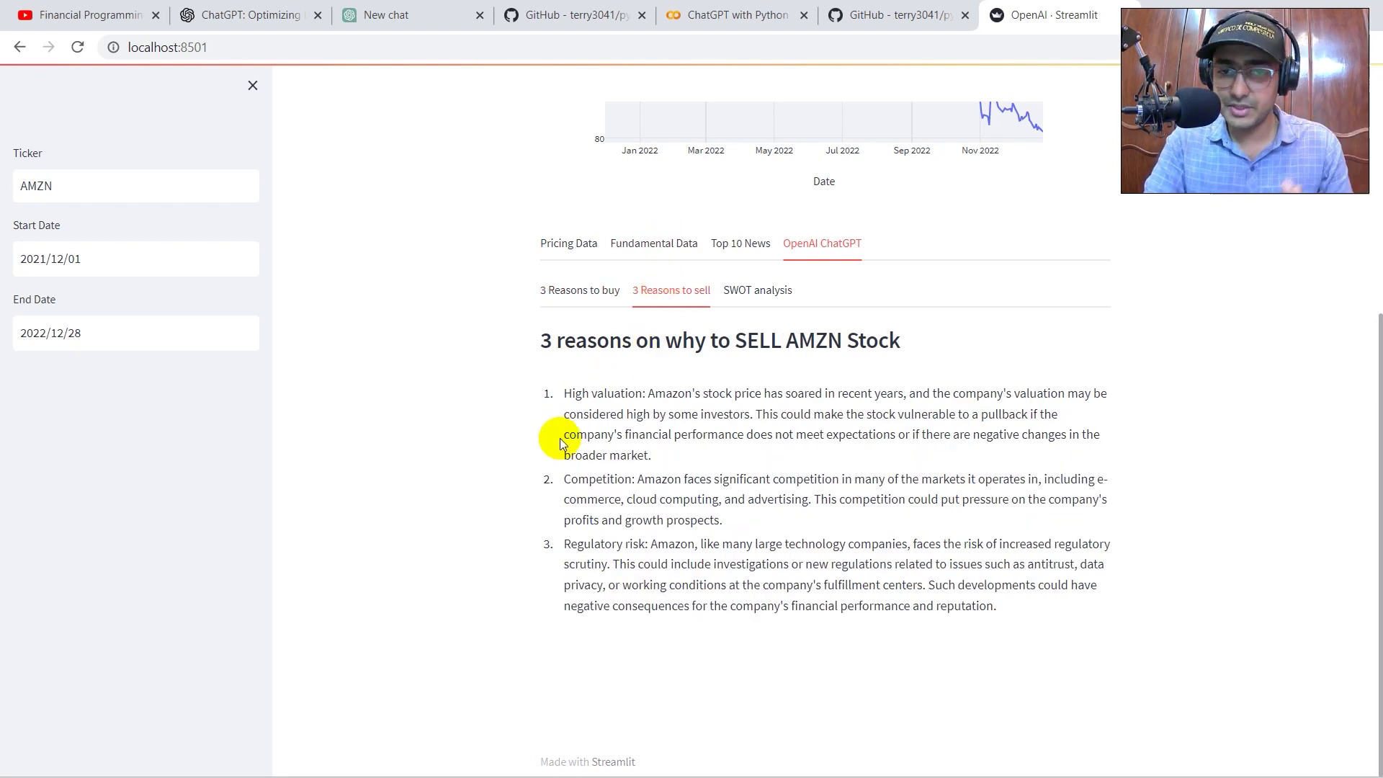
click(751, 290)
scroll(414, 448, down, 1)
scroll(414, 448, down, 1)
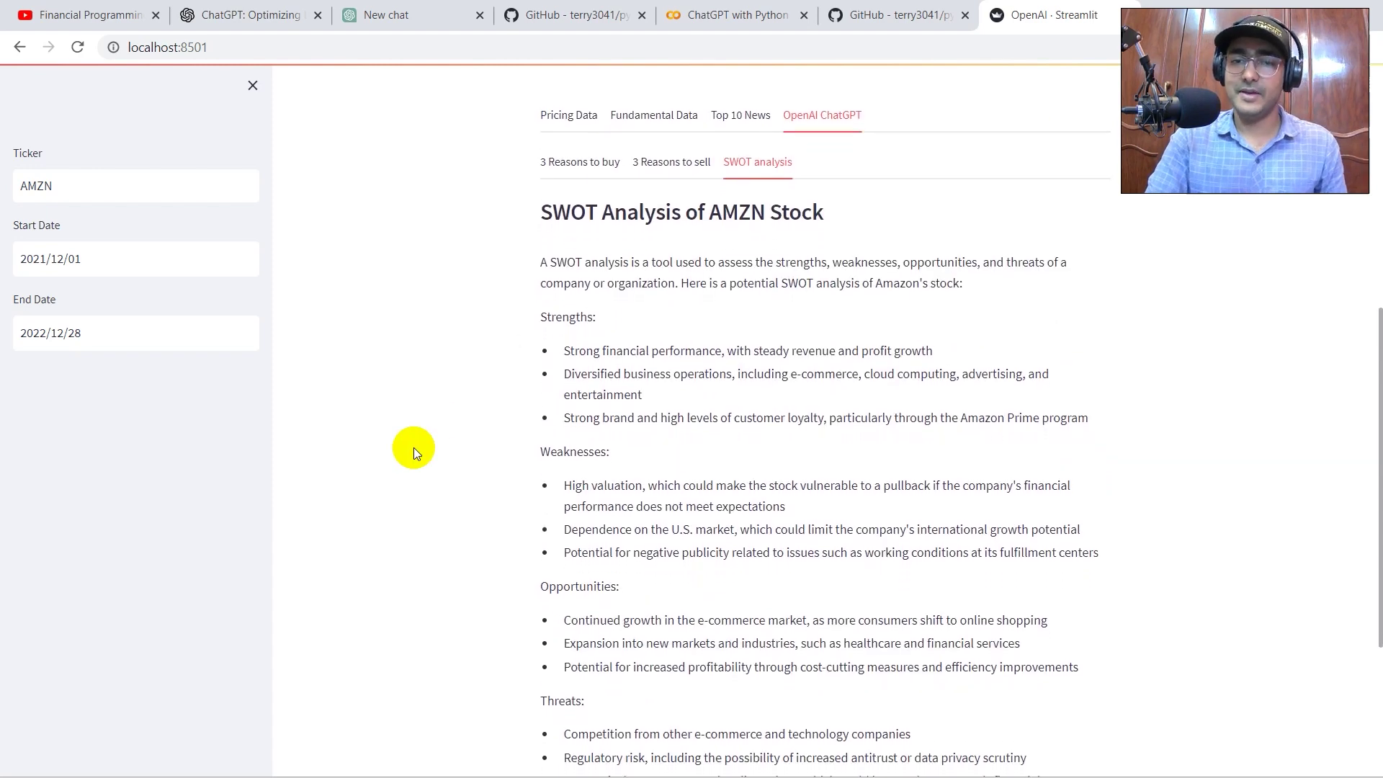
scroll(414, 448, down, 1)
scroll(414, 448, down, 1)
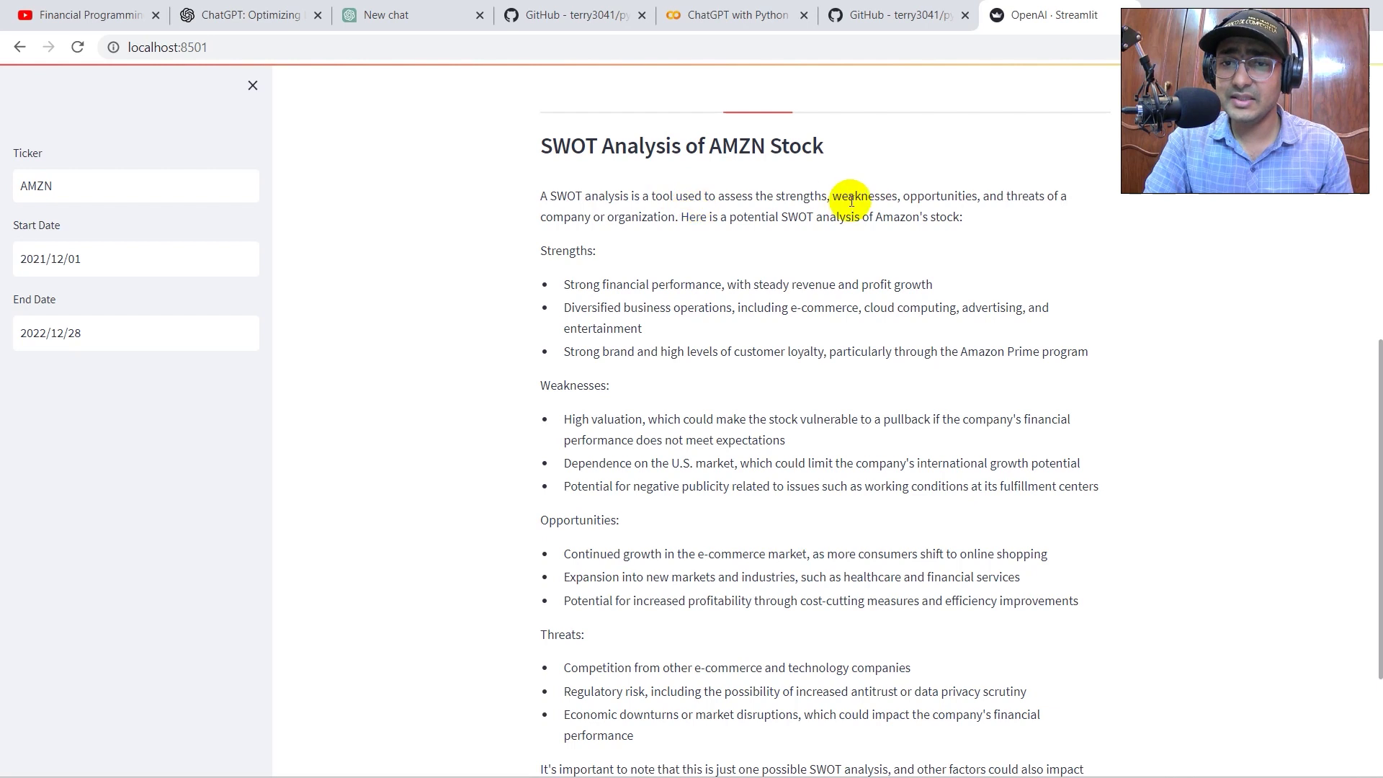
scroll(793, 196, up, 1)
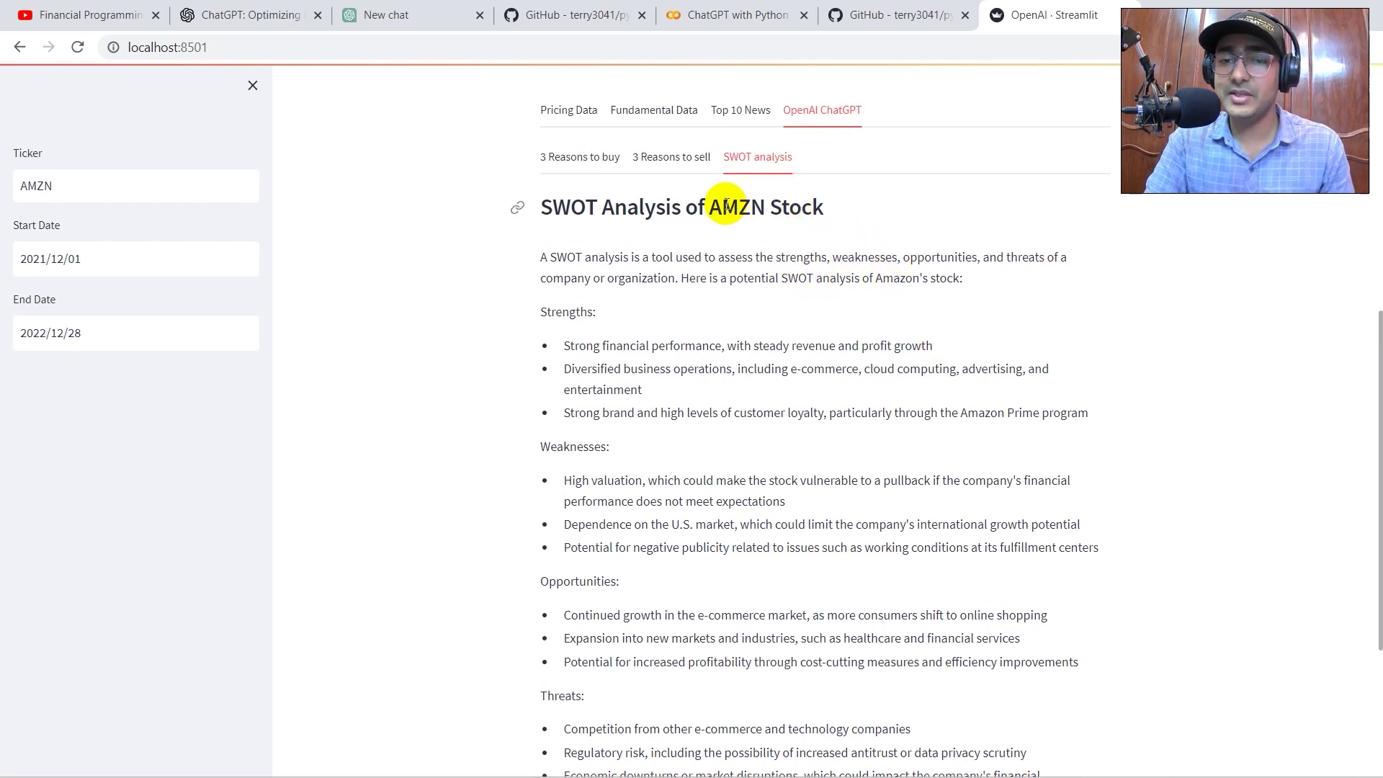
drag(710, 211, 762, 212)
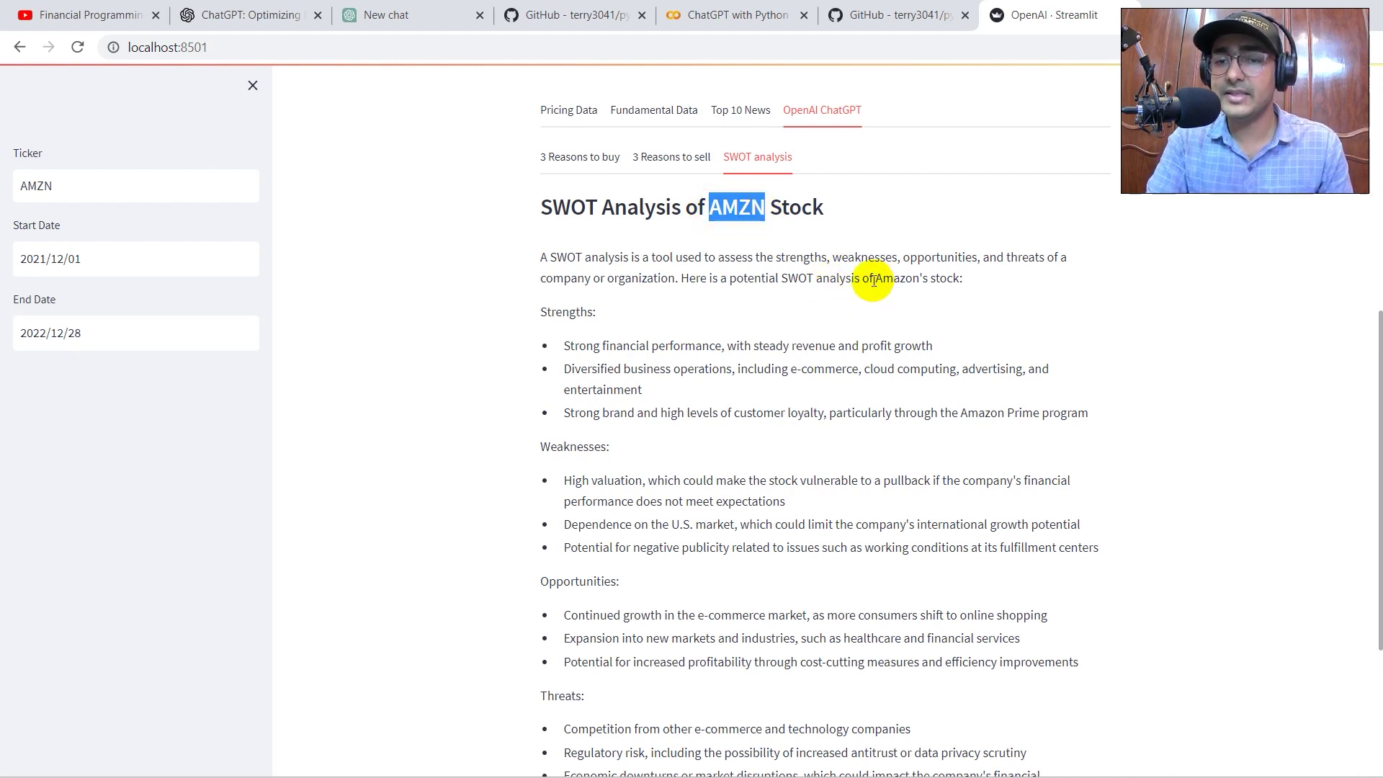
drag(874, 279, 920, 280)
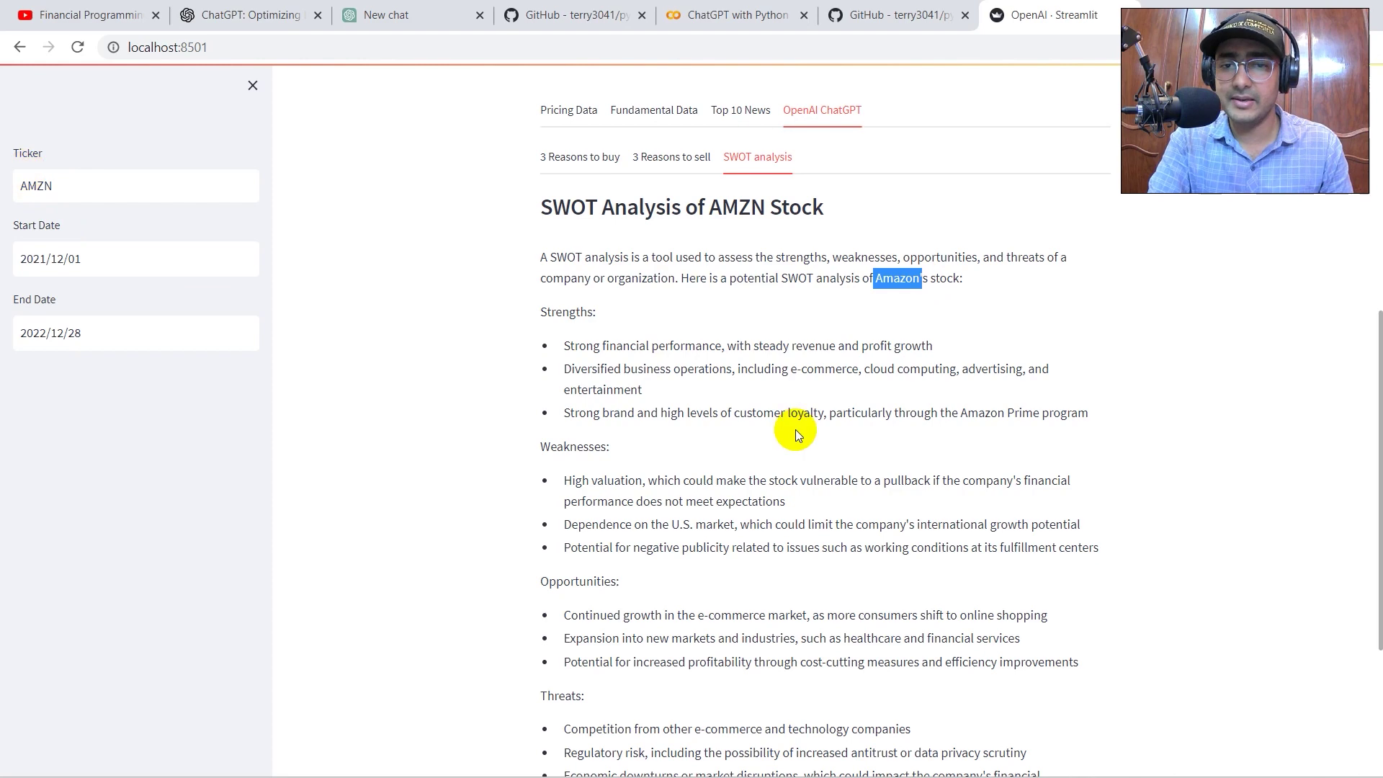
click(532, 343)
scroll(474, 380, down, 2)
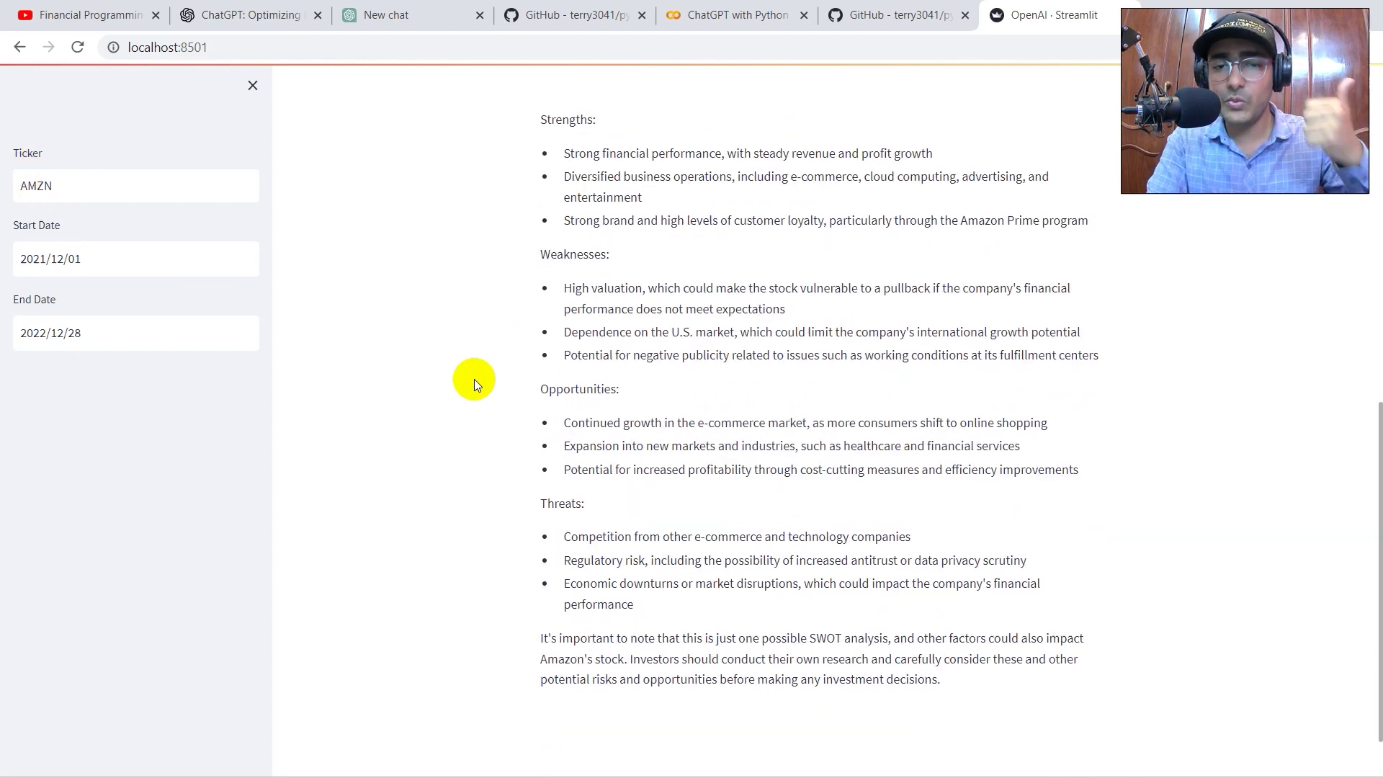
scroll(474, 379, up, 2)
scroll(474, 380, up, 3)
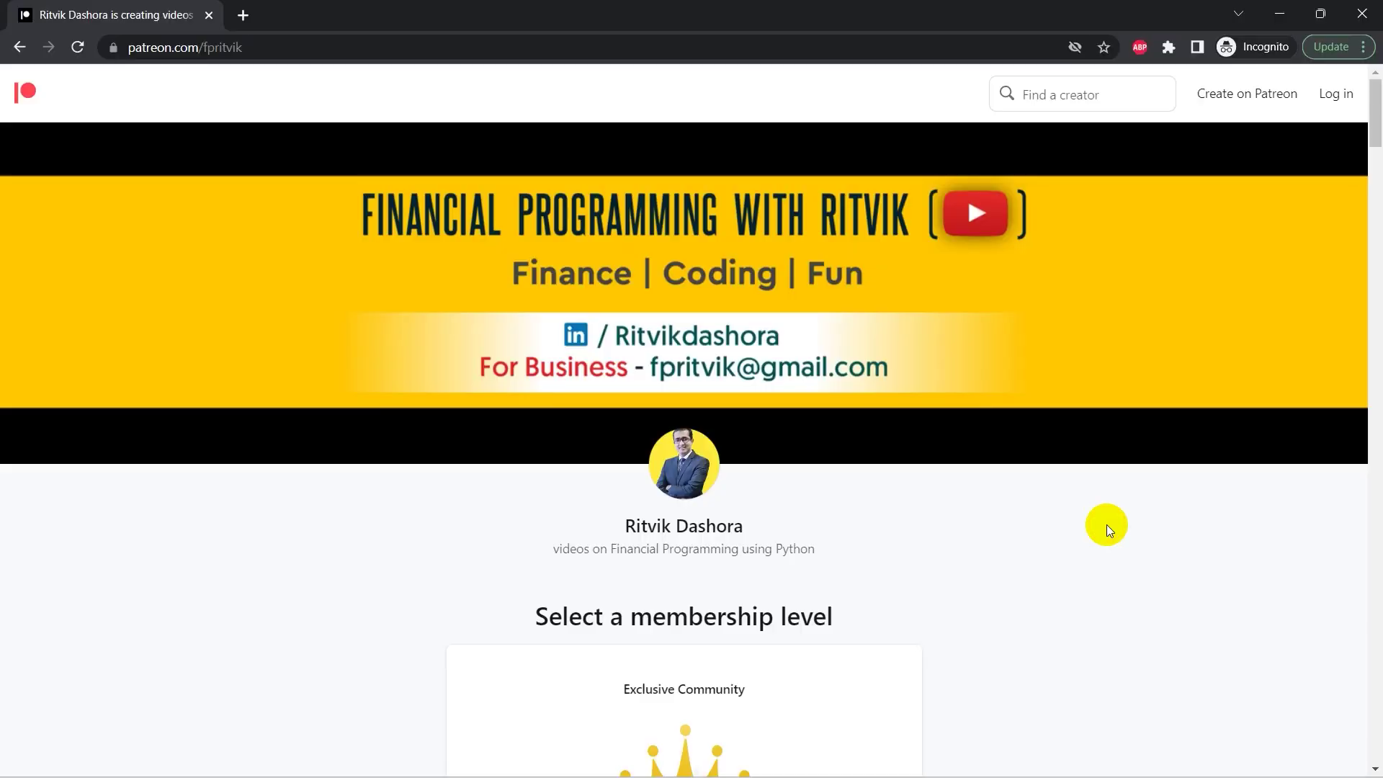
scroll(1107, 527, down, 1)
scroll(1107, 527, down, 1)
scroll(1108, 526, down, 2)
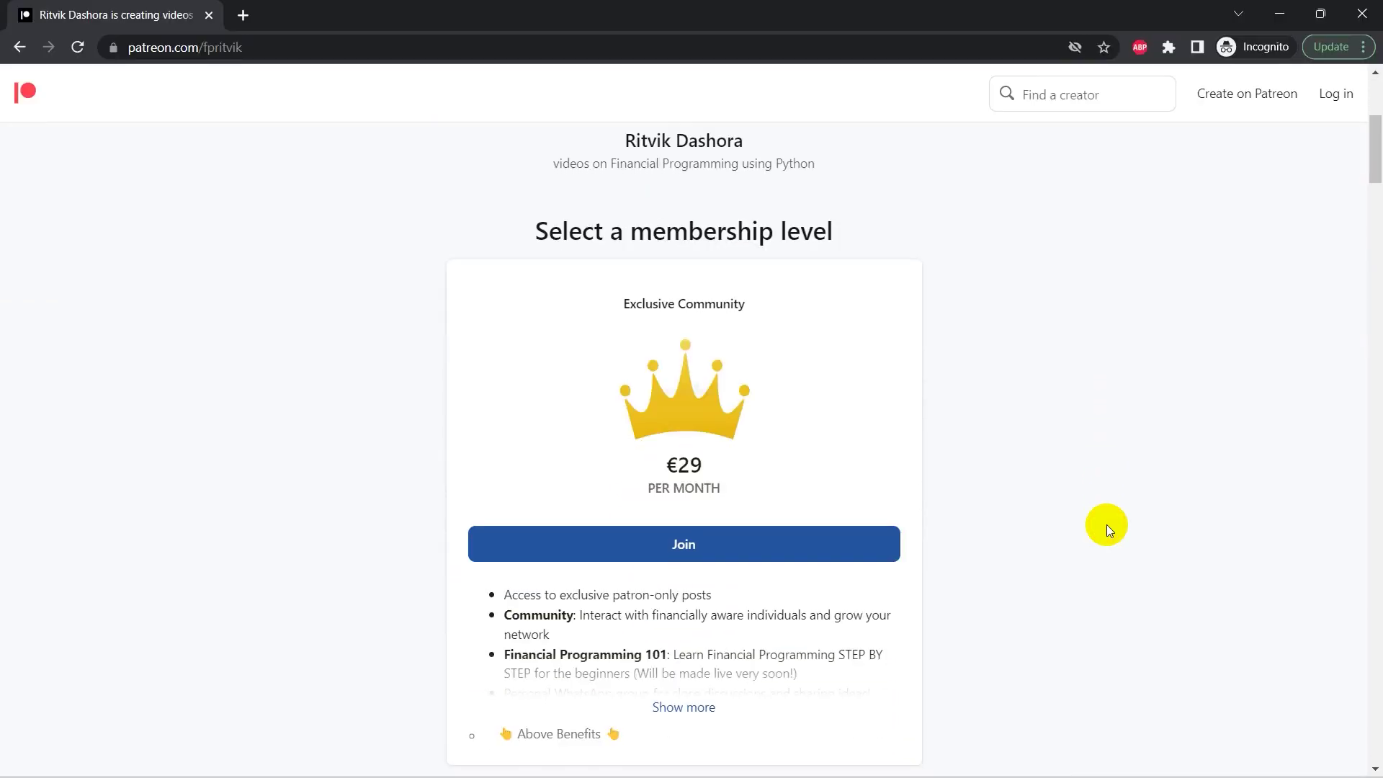
scroll(1107, 527, down, 1)
Reveal the Exclusive Community benefits: WhatsApp group, monthly Zoom meets and study materials.
click(681, 584)
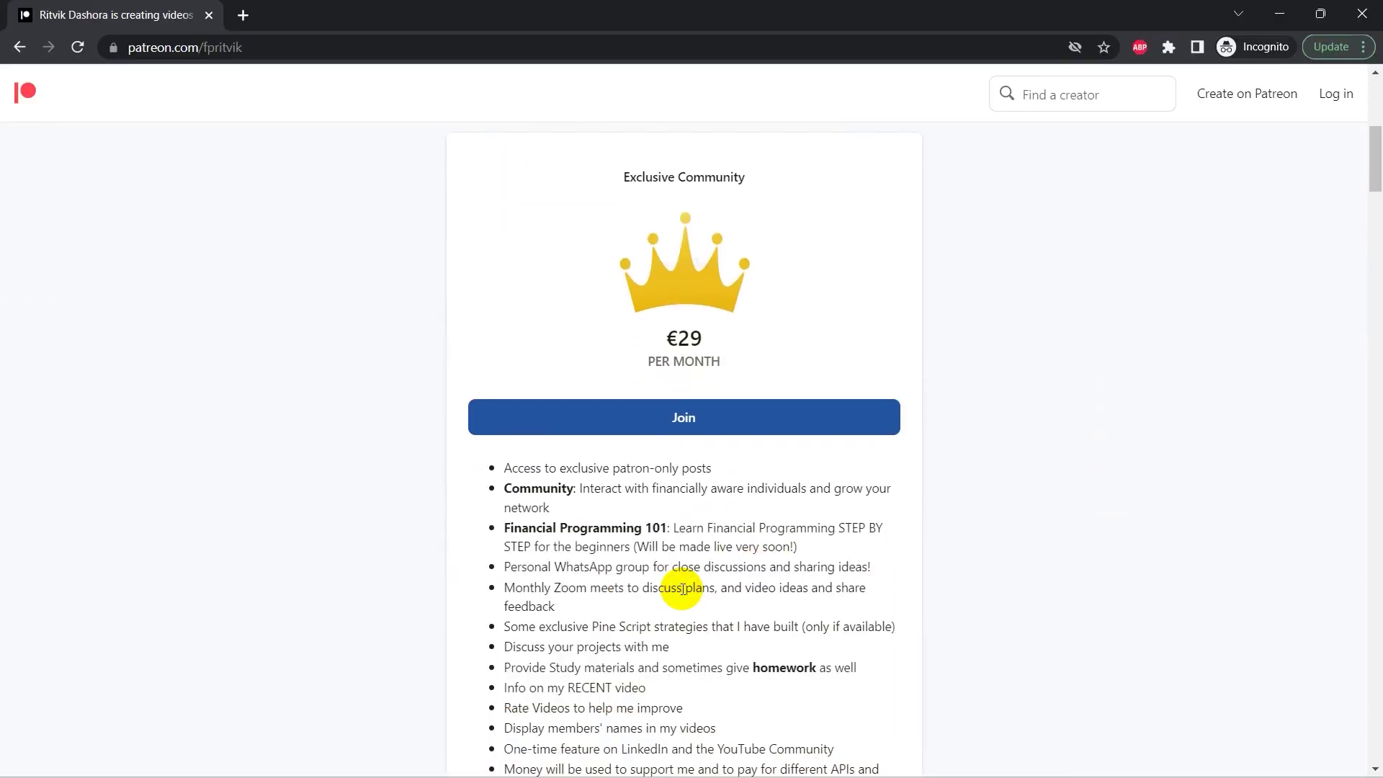
scroll(813, 599, down, 1)
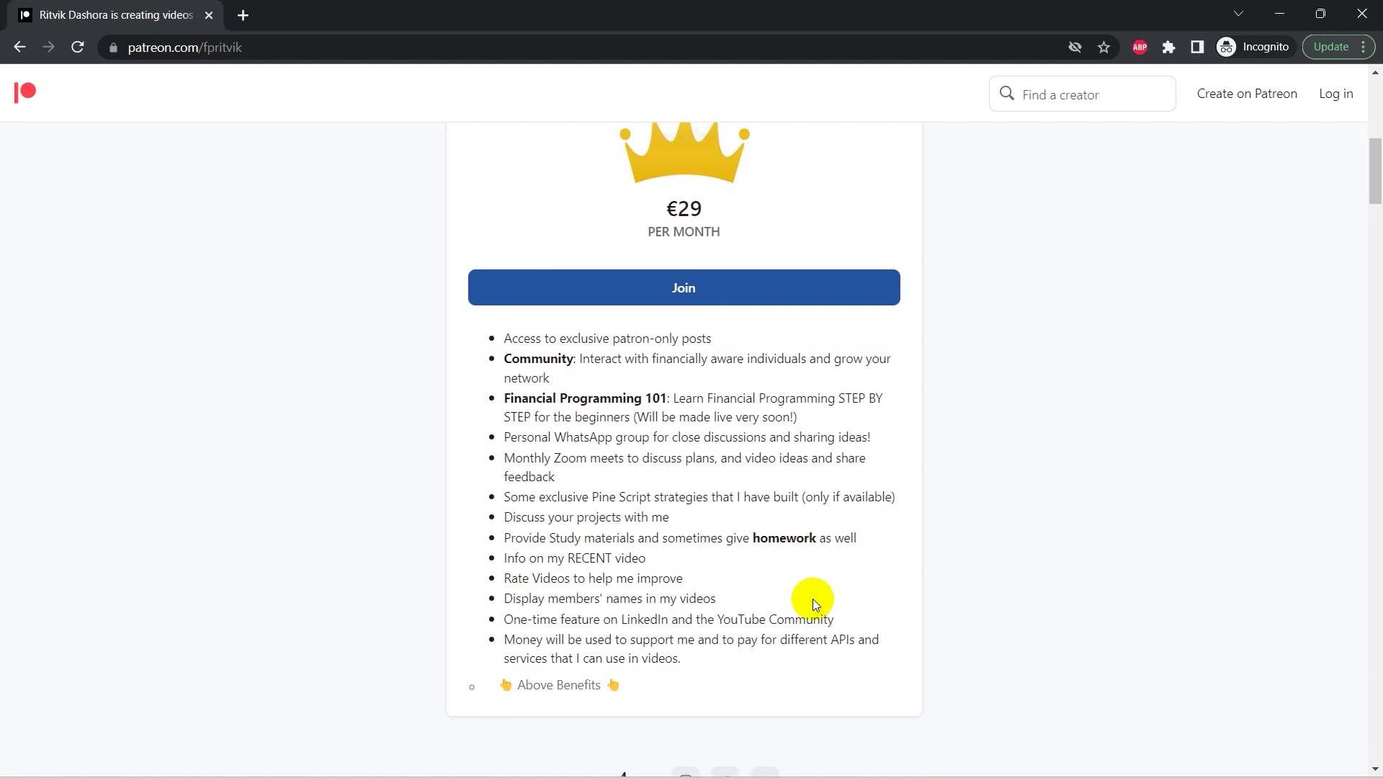